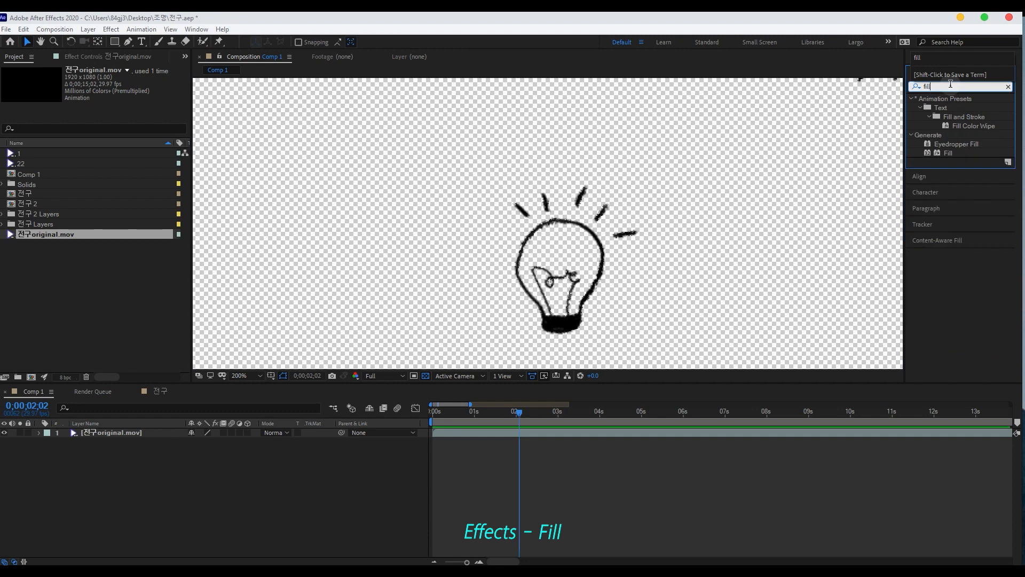
Apply the Fill effect to the 전구original.mov layer in Comp 1 and set its colour to white (ffffff).
left_click_drag(948, 153, 486, 436)
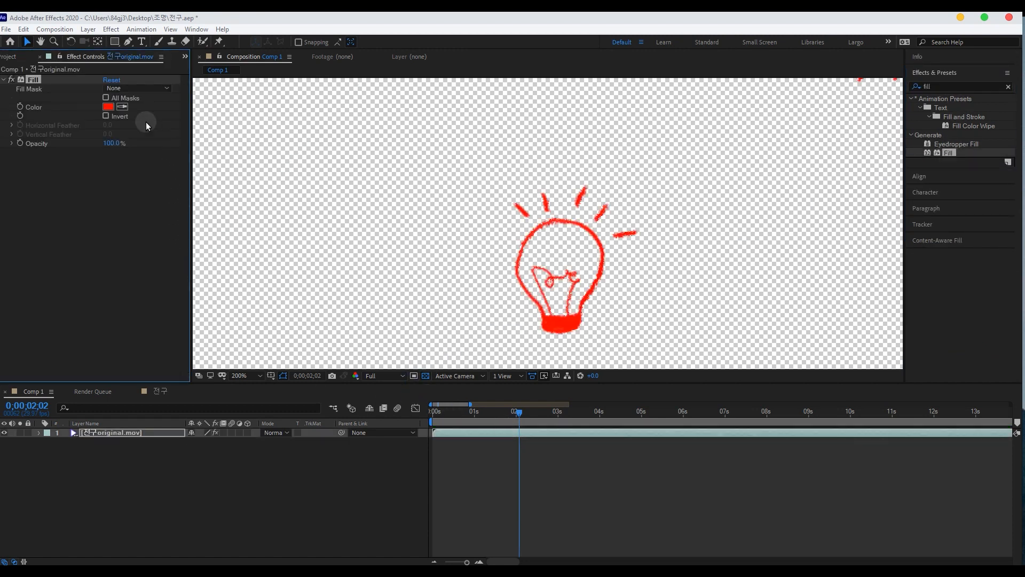
left_click(108, 107)
type("ffffff")
left_click(870, 189)
Turn off the composition's transparency grid so the white drawings show against black.
scroll(809, 212, "down", 4)
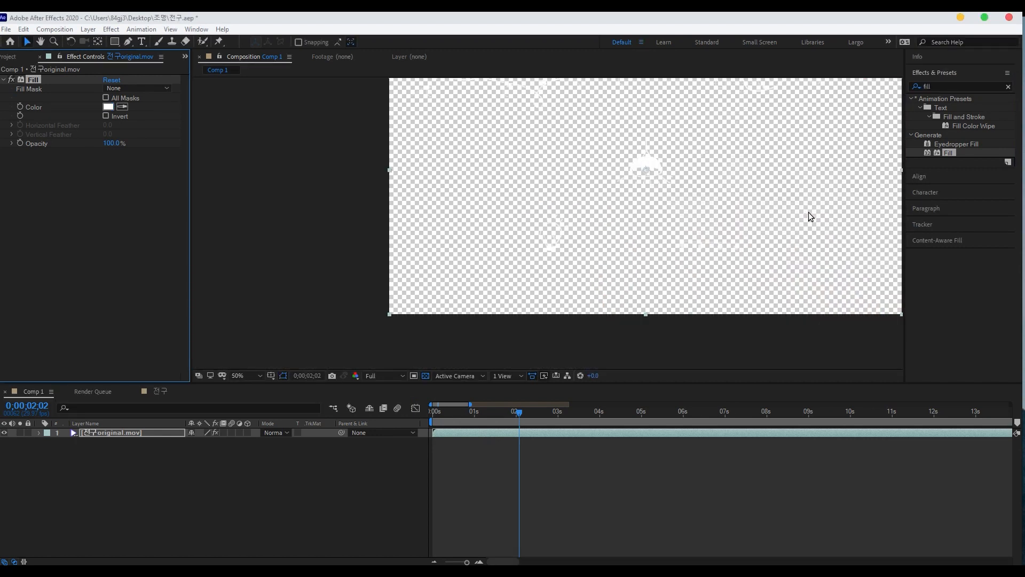
left_click_drag(682, 159, 635, 199)
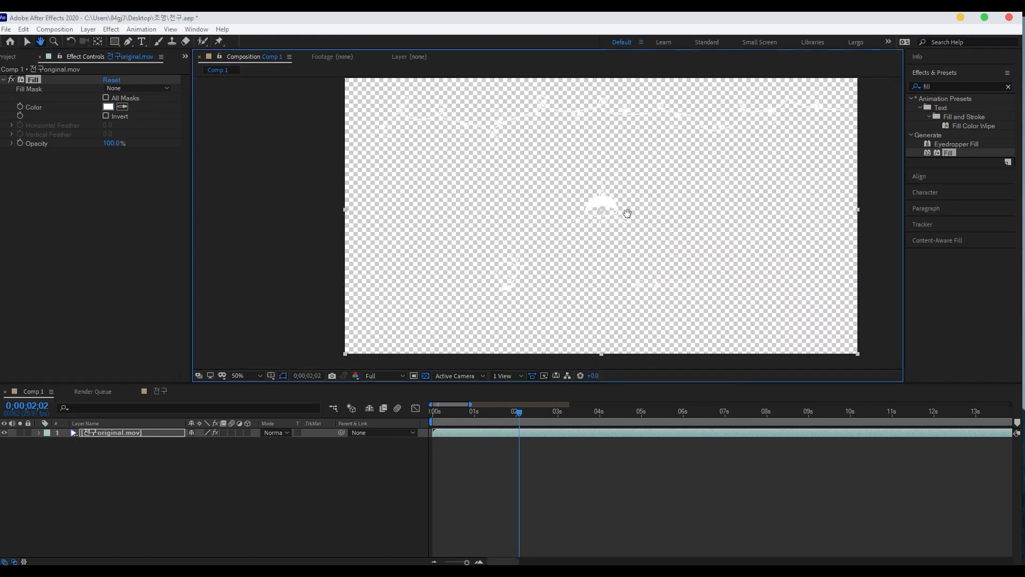
left_click(426, 376)
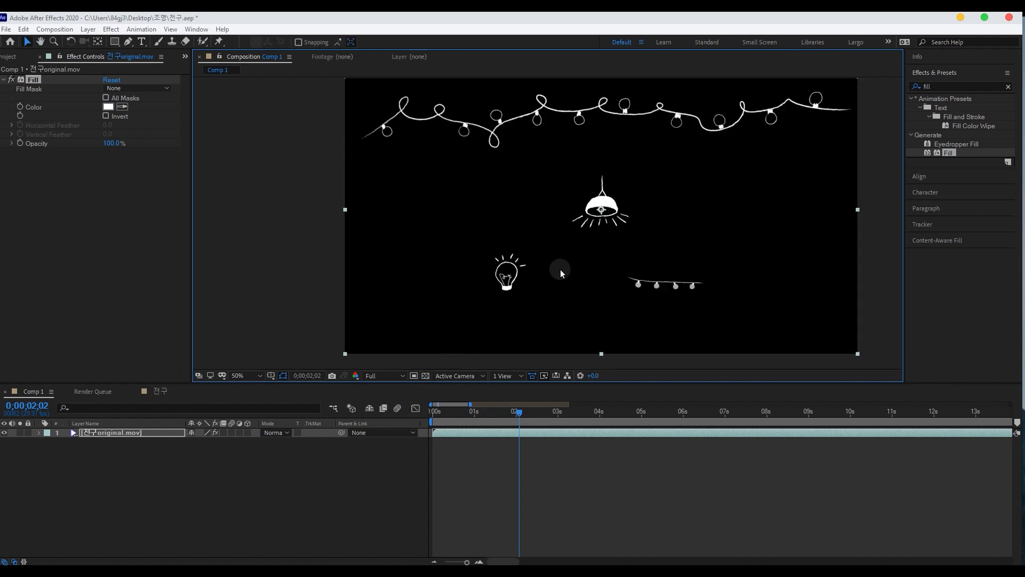
Duplicate the 전구original.mov layer.
key("slash")
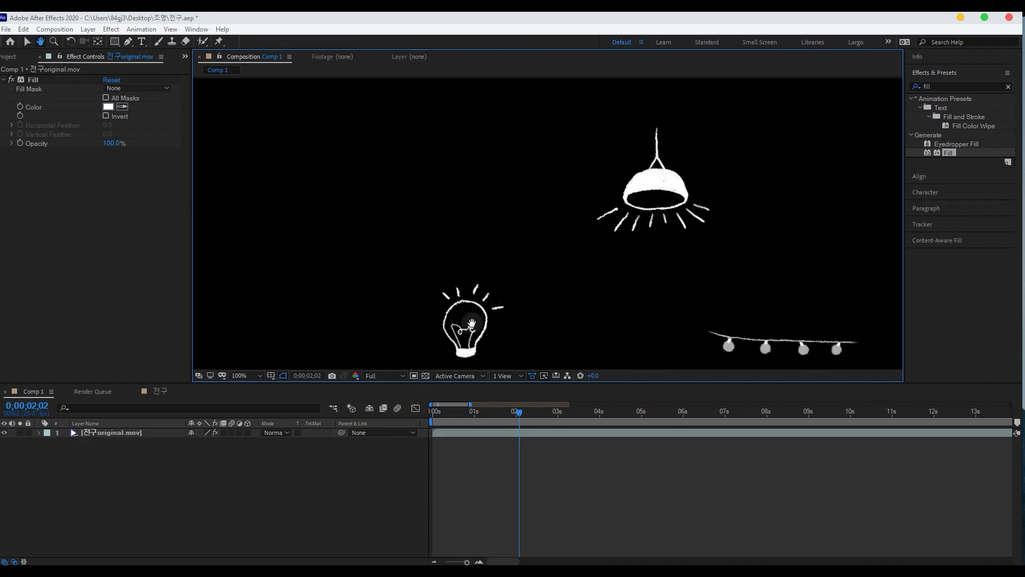
left_click_drag(476, 315, 492, 283)
scroll(471, 297, "up", 1)
left_click_drag(470, 325, 550, 252)
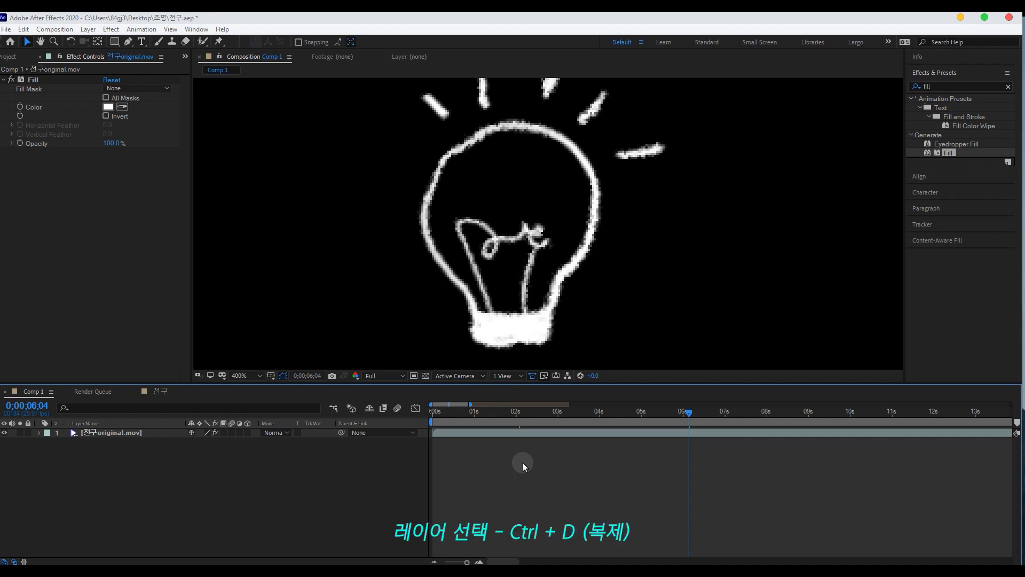
left_click(138, 435)
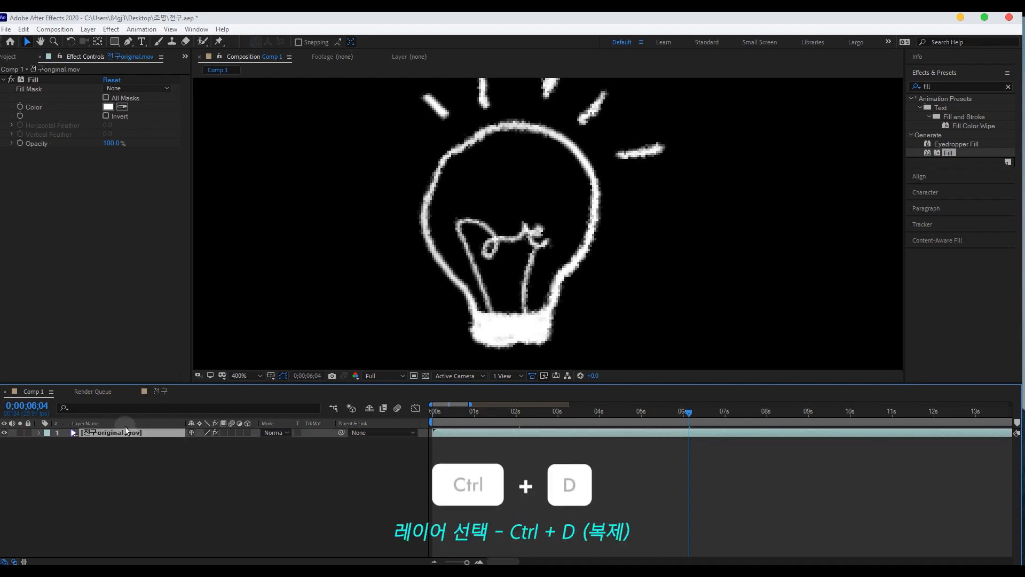
key("ctrl+d")
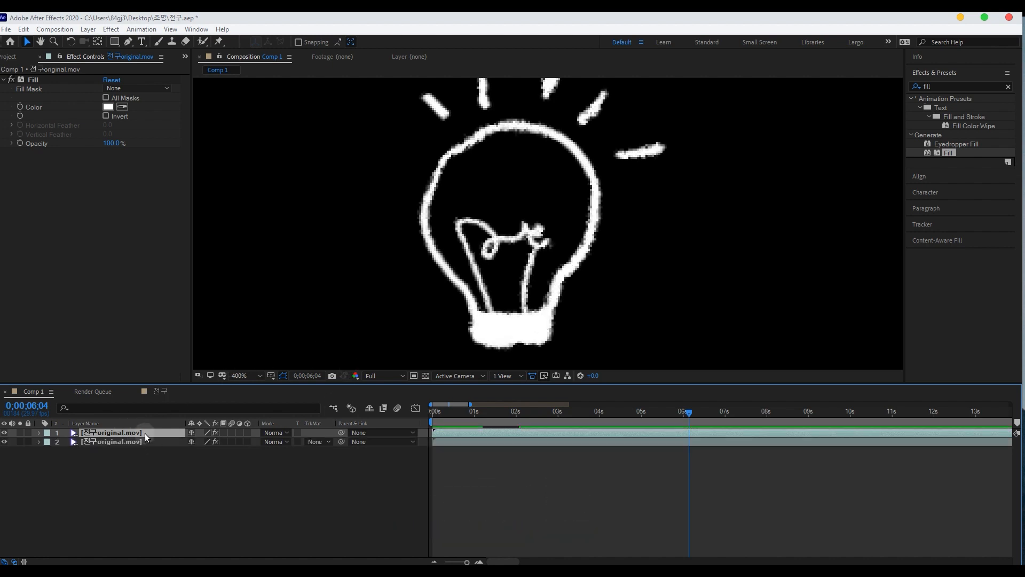
Trace the light bulb's filament with an open Pen tool mask path on the top 전구original.mov layer, from base to base.
left_click(129, 42)
key("period")
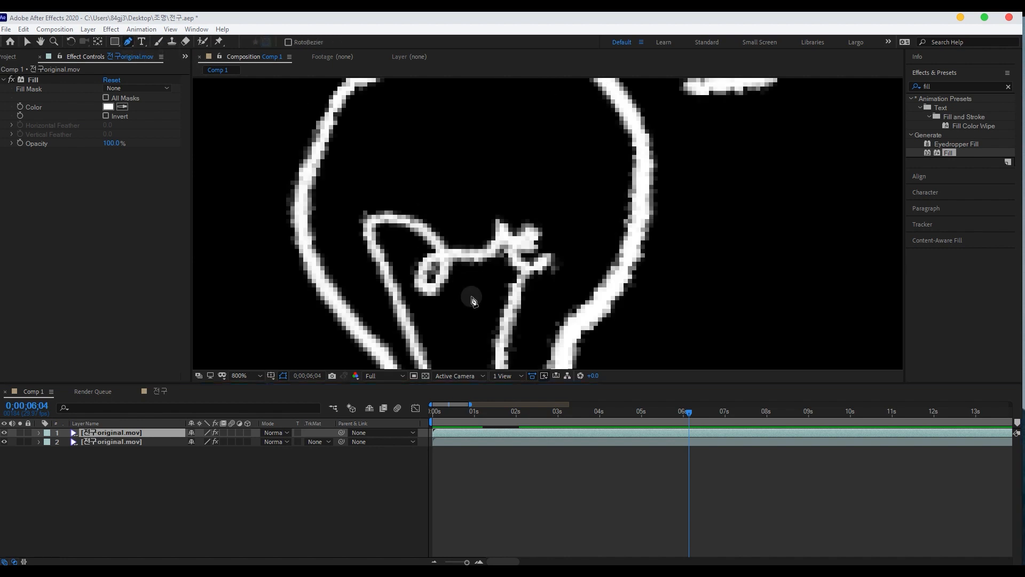
left_click_drag(458, 305, 520, 261)
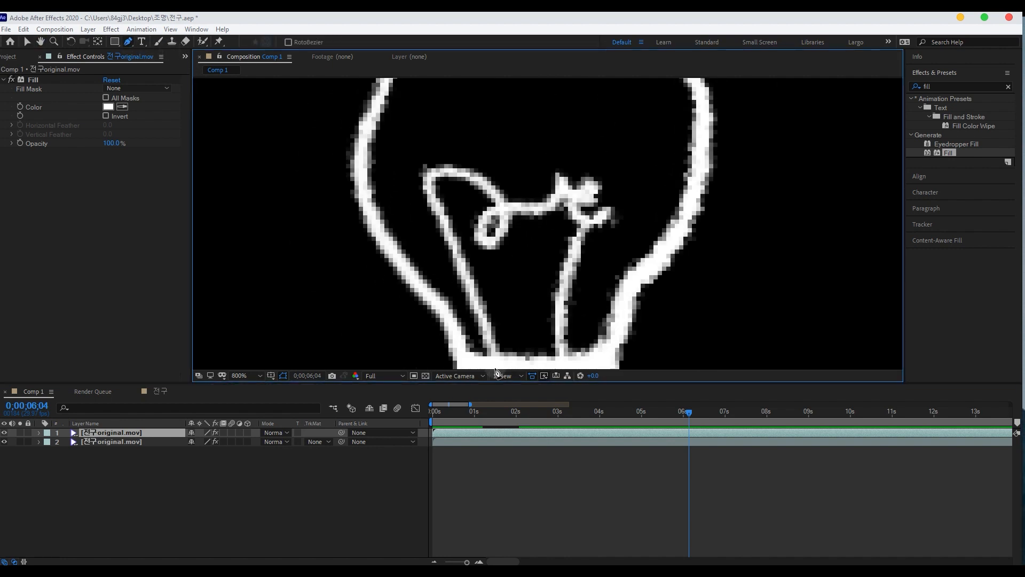
left_click(497, 357)
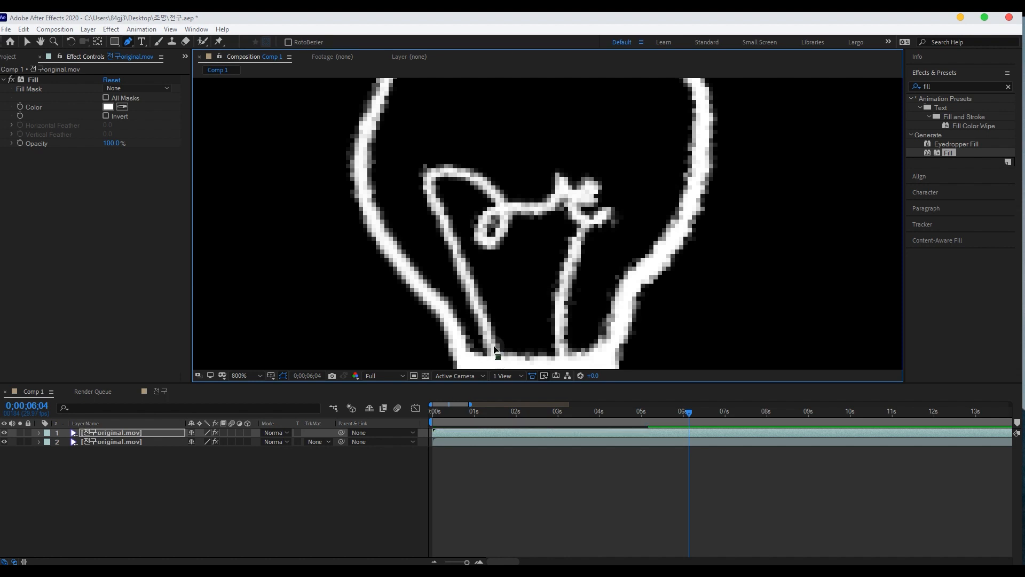
left_click(427, 180)
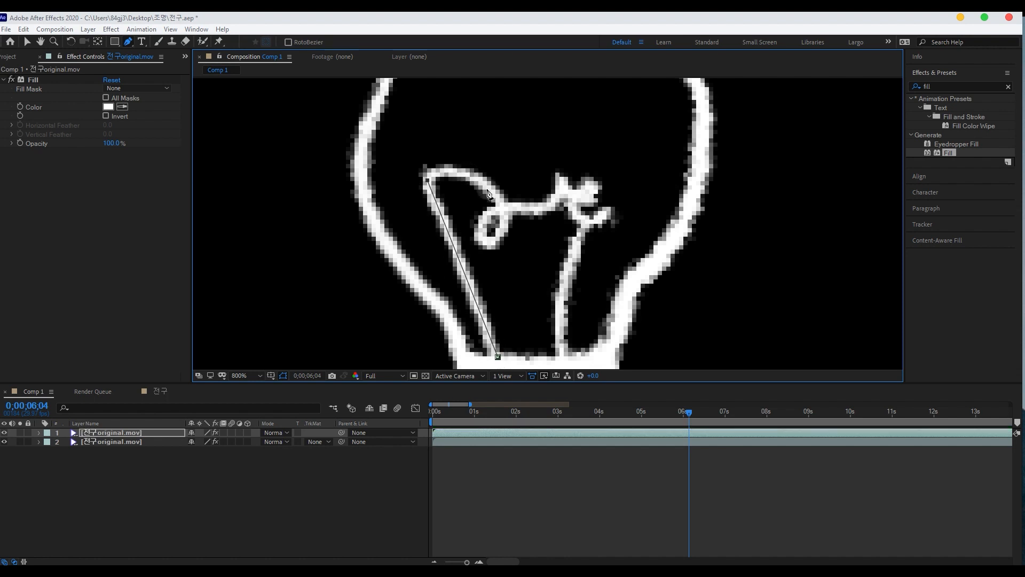
left_click_drag(494, 192, 542, 226)
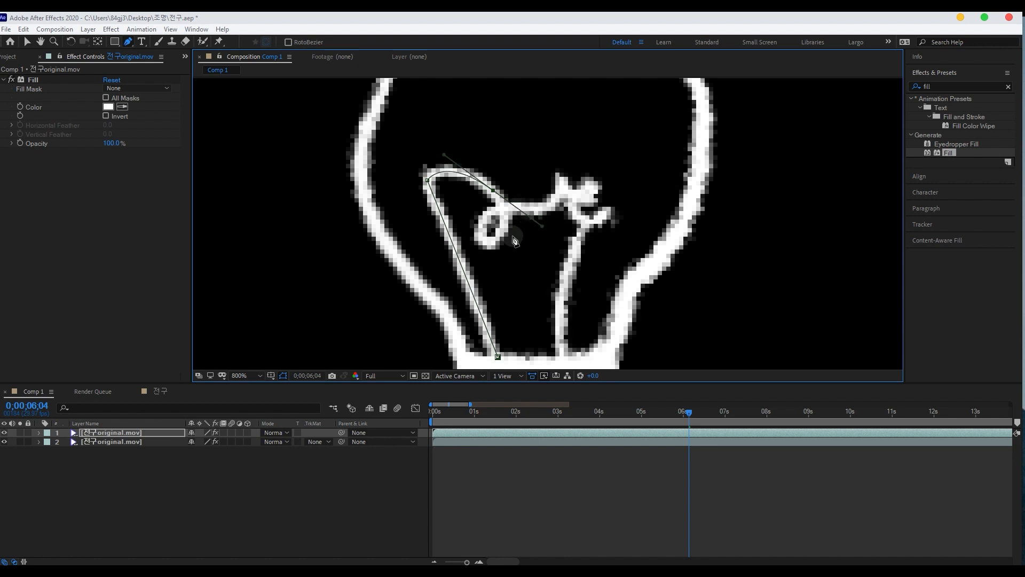
left_click_drag(542, 226, 502, 198)
left_click_drag(485, 242, 453, 254)
mouse_move(521, 207)
left_mouse_down()
mouse_move(574, 211)
mouse_move(533, 208)
left_mouse_up()
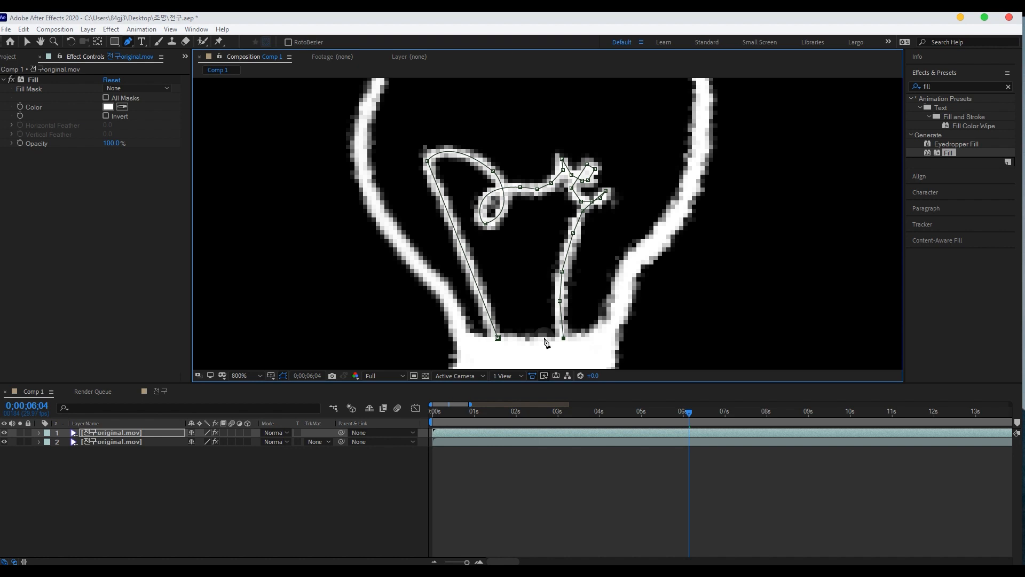
left_click(26, 44)
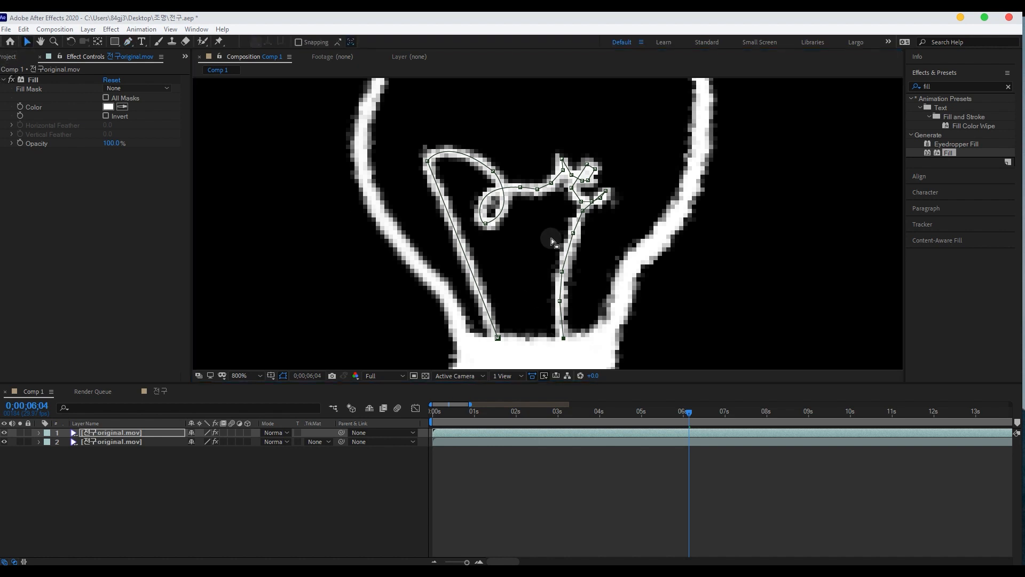
left_click(722, 321)
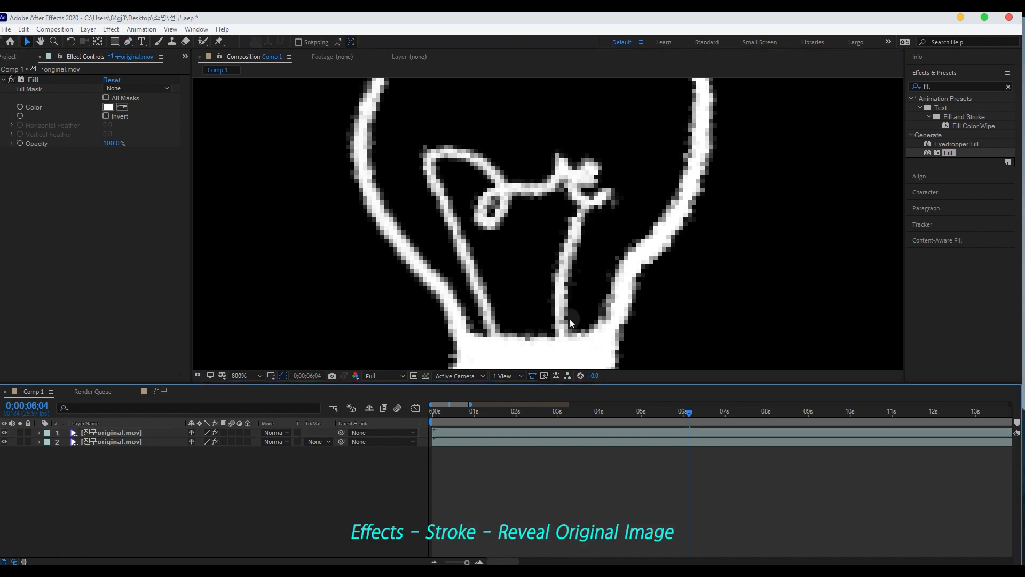
Apply the Stroke effect to the top layer and set its Paint Style to Reveal Original Image.
left_click(940, 85)
key("BackSpace")
key("BackSpace")
key("BackSpace")
key("BackSpace")
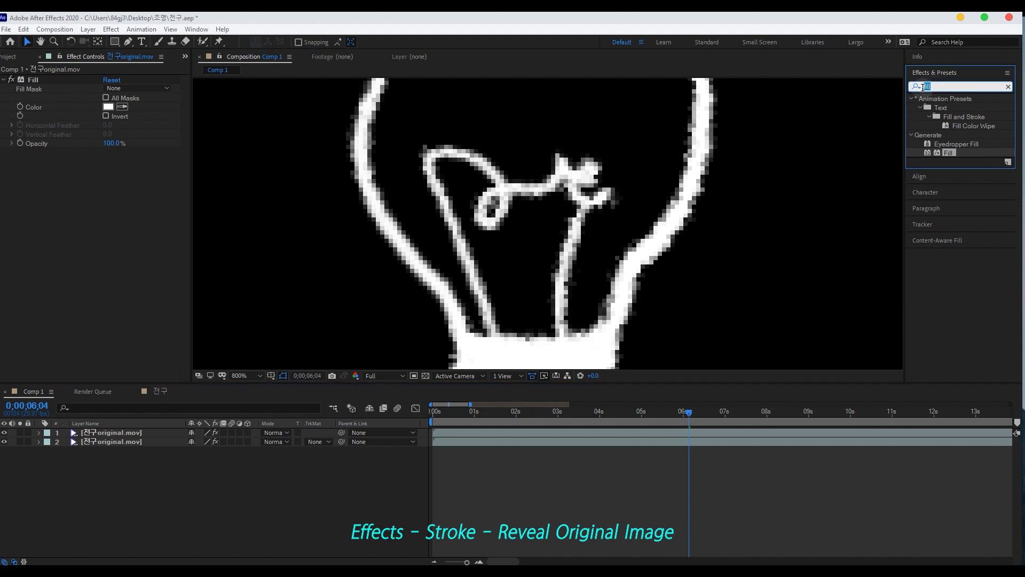
type("stro")
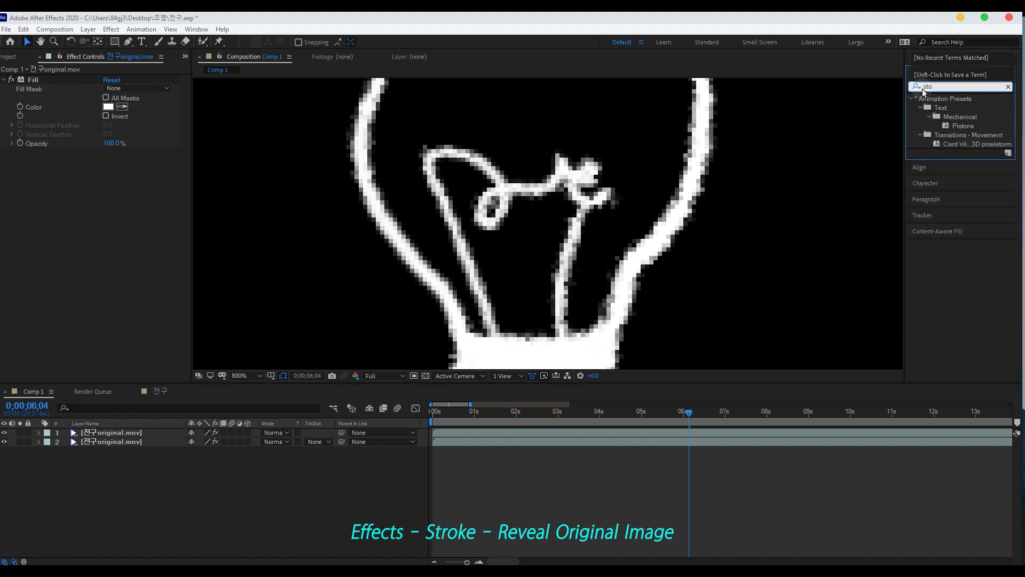
type("ke")
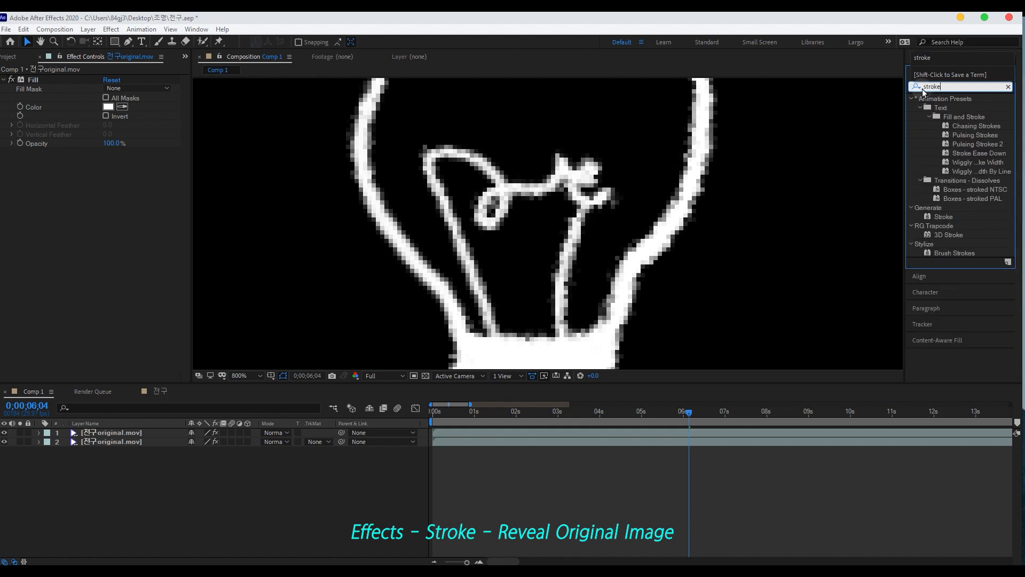
mouse_move(943, 217)
left_mouse_down()
mouse_move(433, 438)
mouse_move(470, 433)
left_mouse_up()
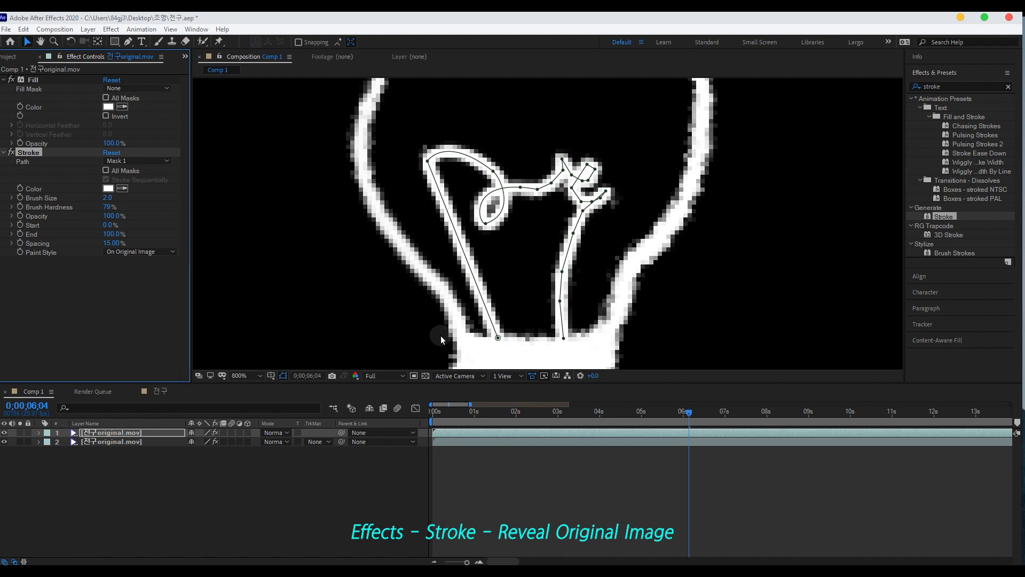
left_click(142, 252)
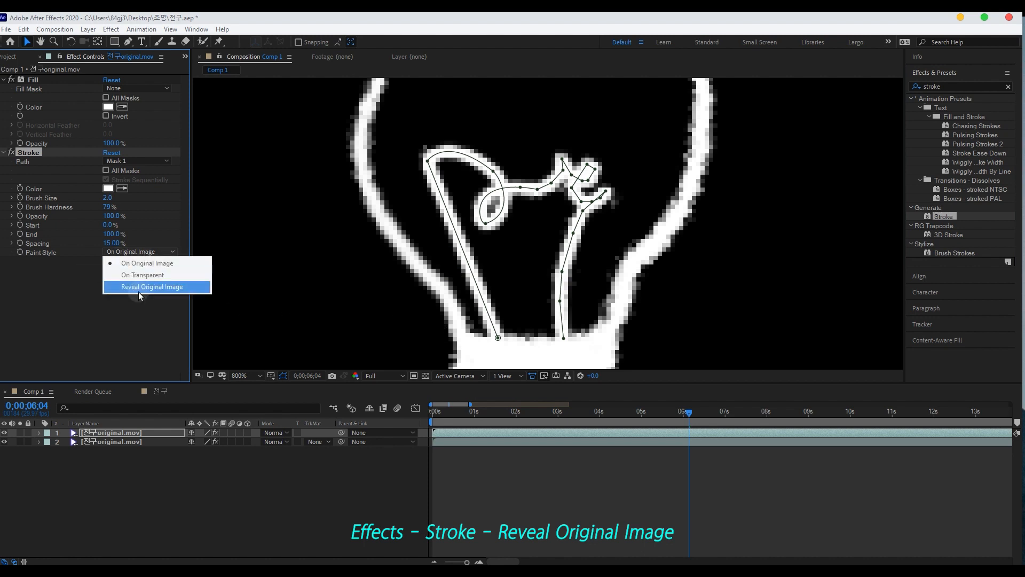
left_click(162, 289)
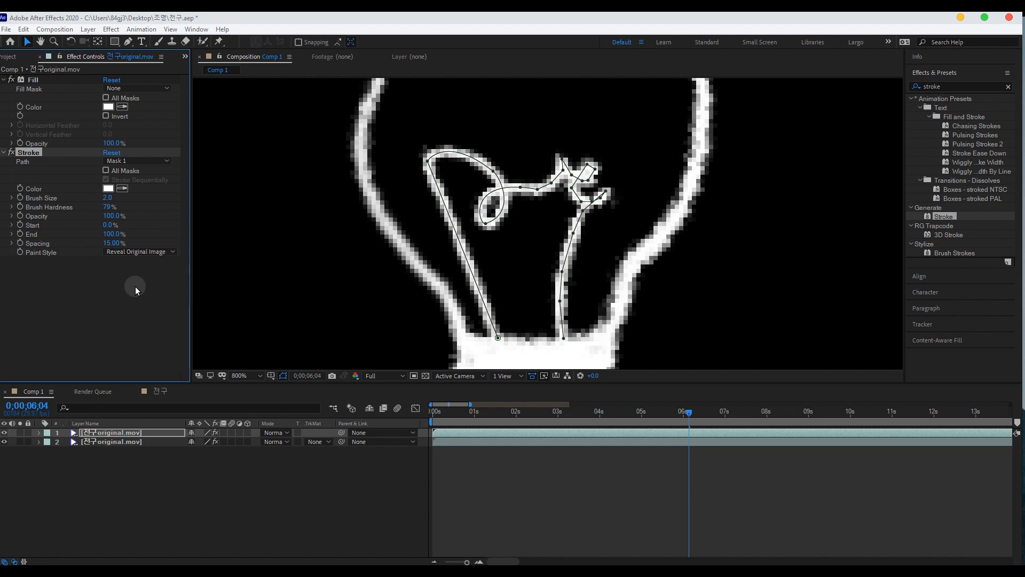
Set the top layer's Fill colour to pale yellow (FFFBD8).
left_click(110, 106)
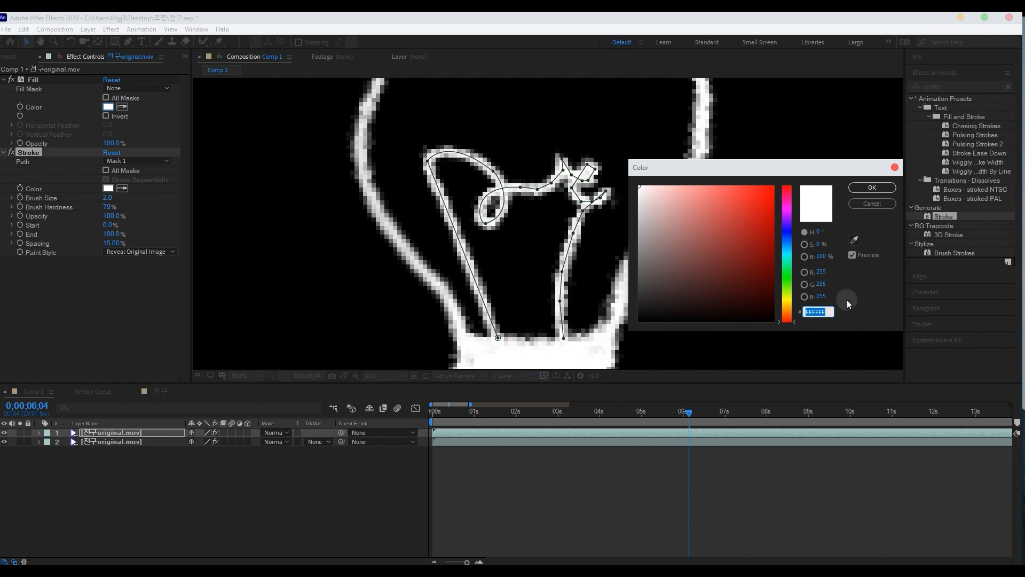
left_click(784, 301)
left_click_drag(783, 300, 784, 302)
left_click_drag(688, 204, 659, 174)
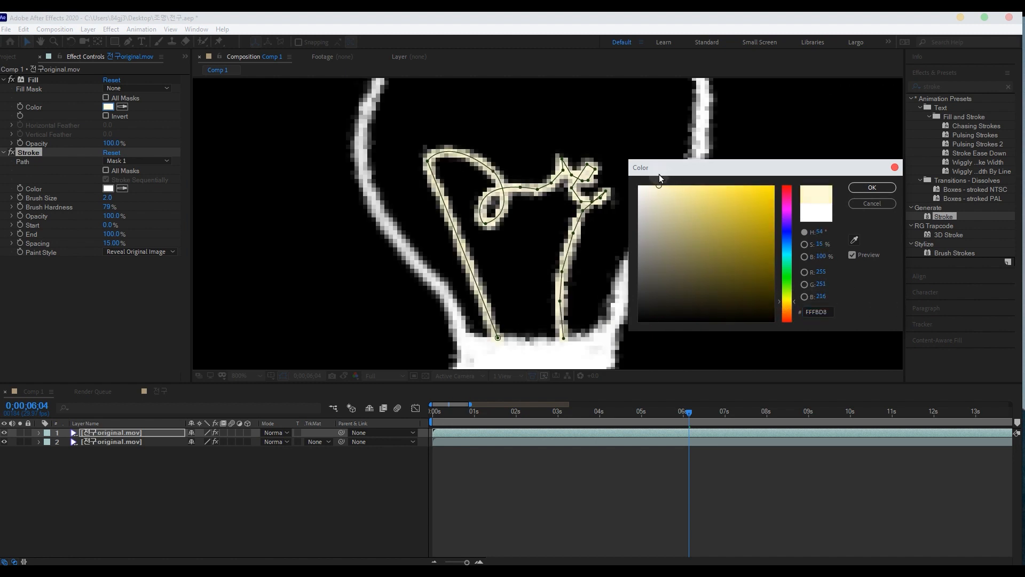
left_click(872, 187)
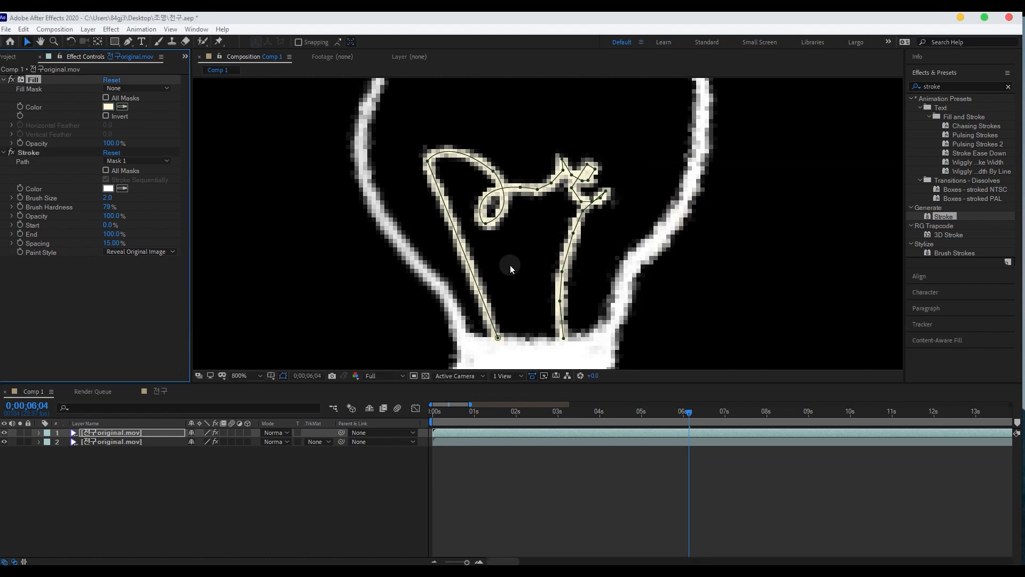
Increase the top layer's Stroke Brush Size to 5.1 so it covers the whole filament, checking at 0;00;00;27.
key("comma")
scroll(619, 246, "up", 2)
left_click_drag(564, 412, 470, 416)
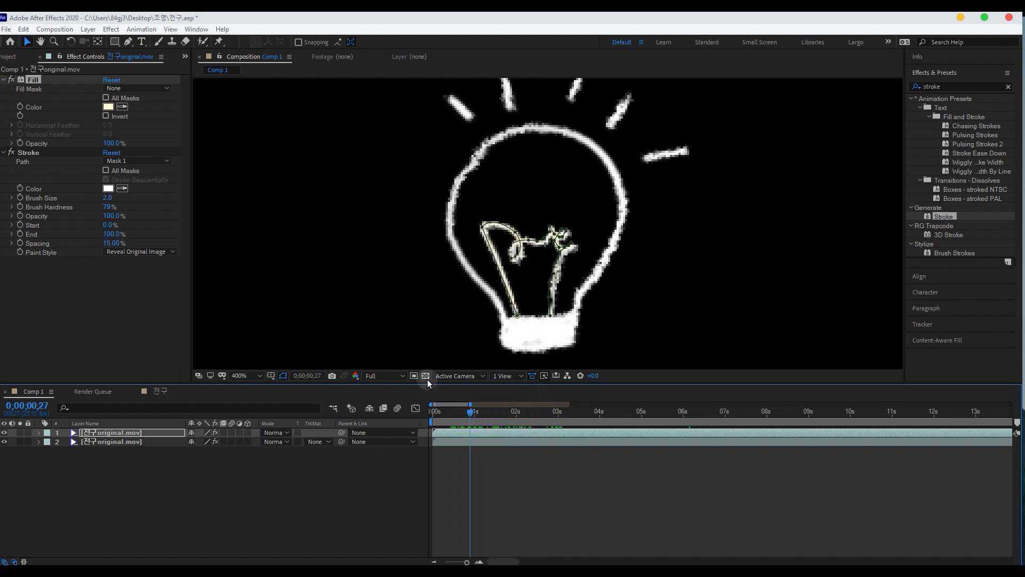
scroll(568, 318, "up", 1)
key("space")
left_click_drag(521, 309, 509, 244)
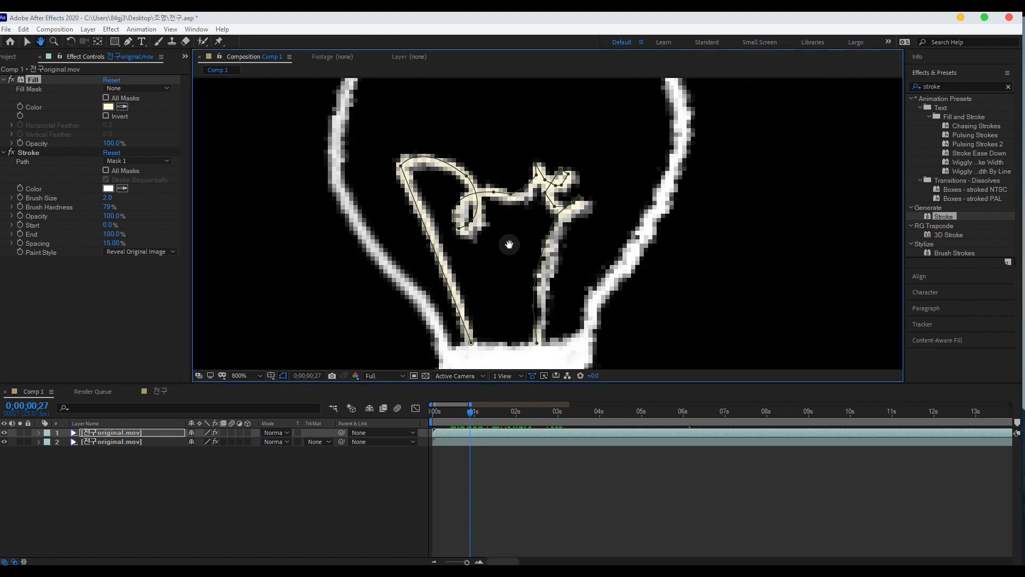
left_click_drag(106, 198, 118, 197)
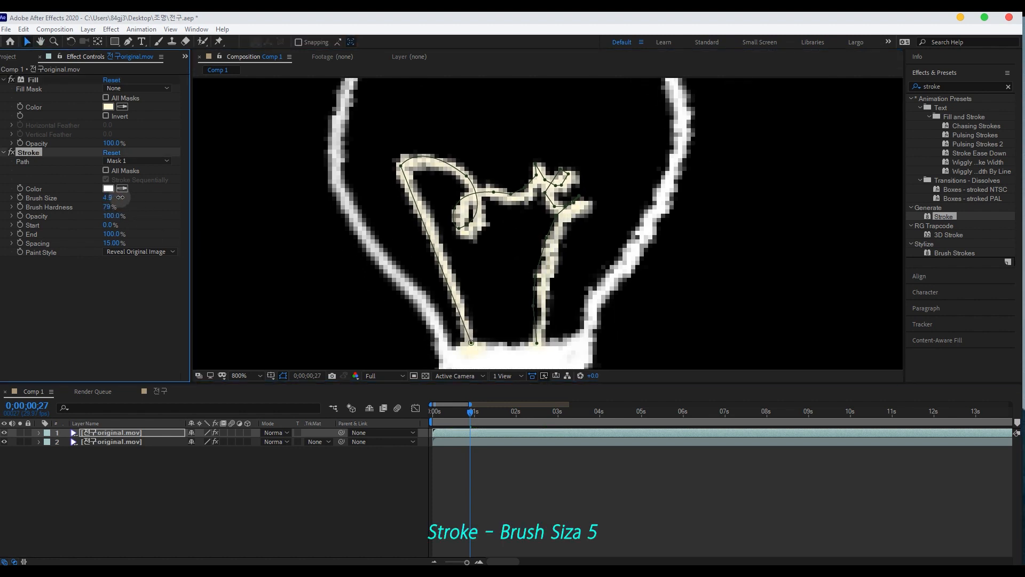
left_click_drag(110, 197, 112, 197)
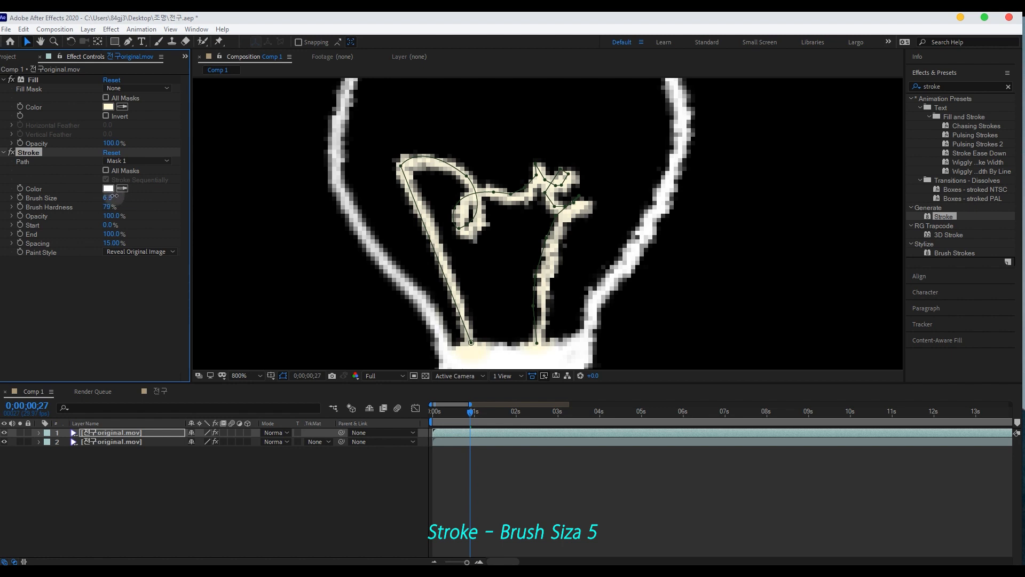
Play the composition from the first frame to check the stroke's coverage of the filament.
scroll(549, 276, "down", 1)
left_click_drag(470, 413, 377, 421)
key("space")
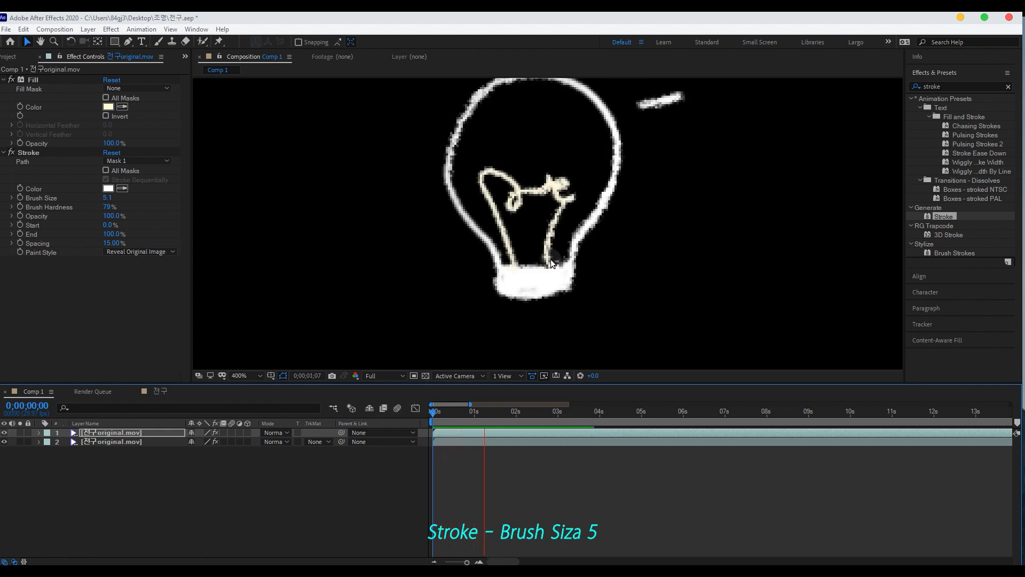
key("space")
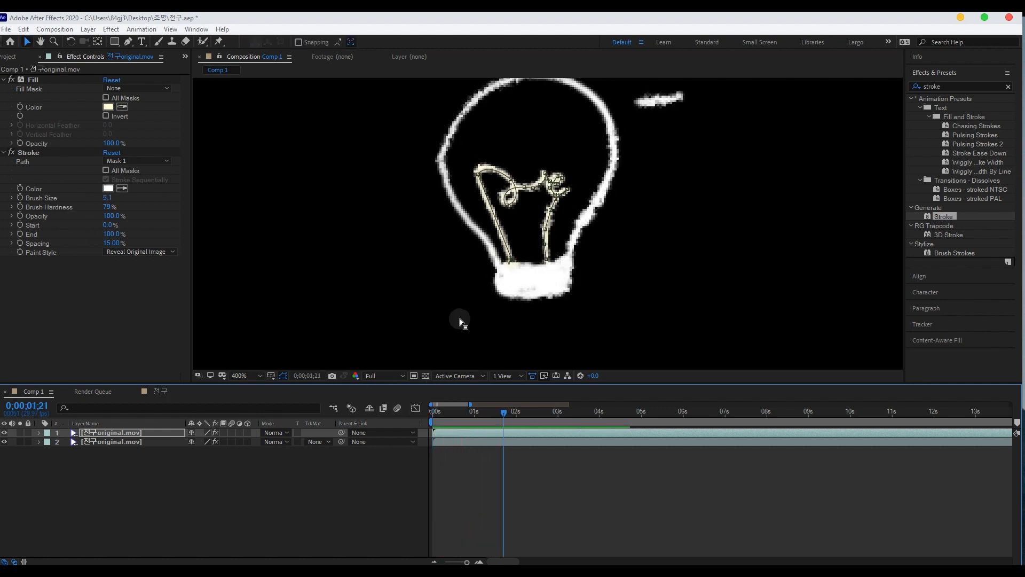
Add a Start keyframe of 0% to the top layer's Stroke effect at the first frame of the composition.
scroll(591, 177, "down", 1)
left_click(590, 177)
left_click(473, 433)
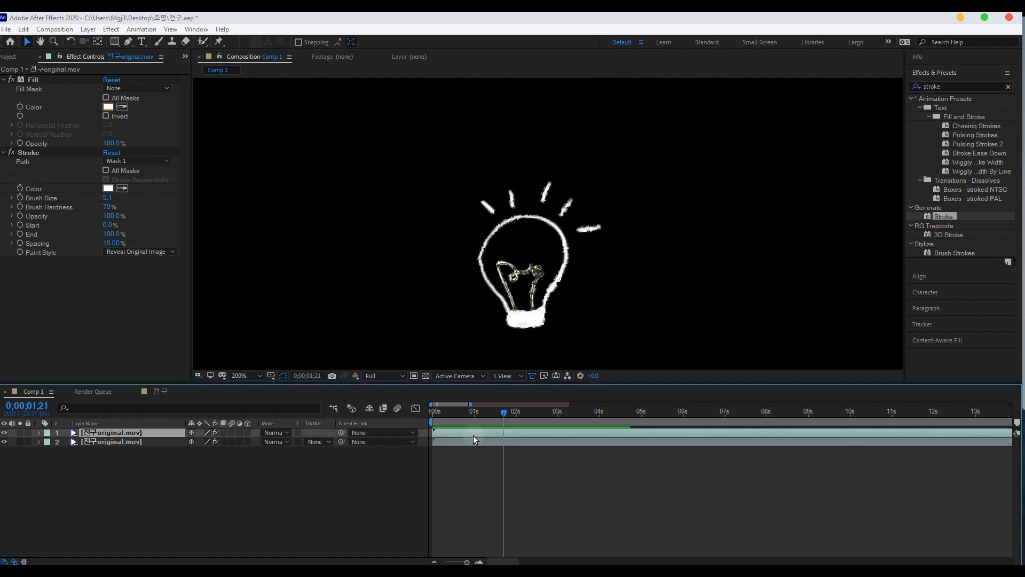
left_click_drag(499, 415, 427, 421)
left_click(475, 469)
left_click(451, 433)
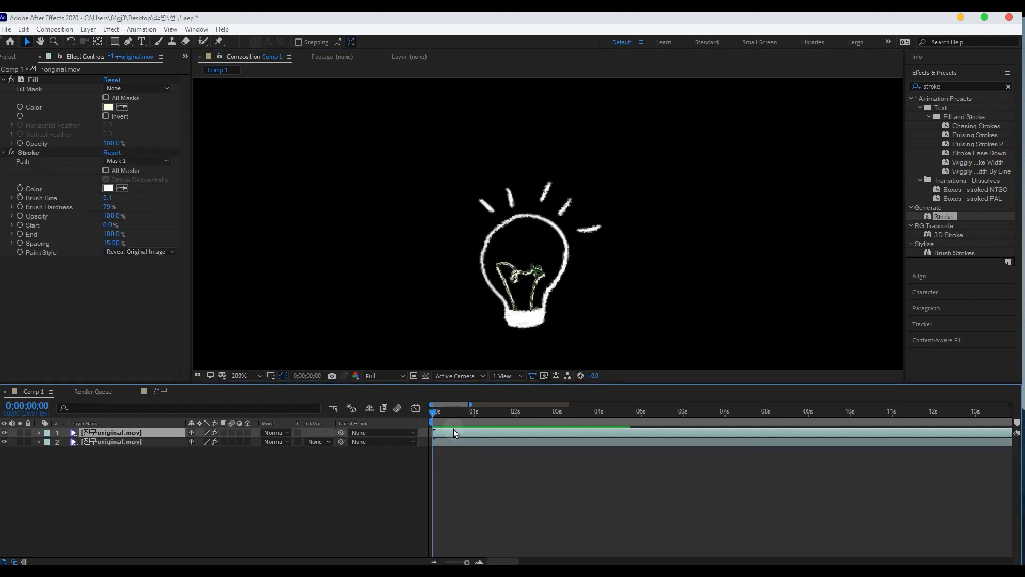
left_click(39, 436)
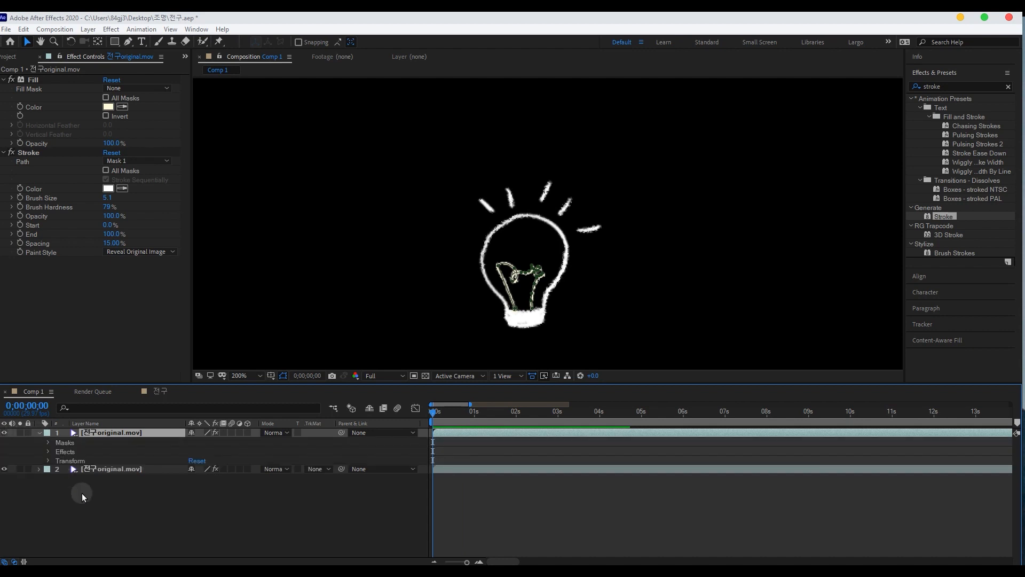
left_click(47, 452)
left_click(56, 470)
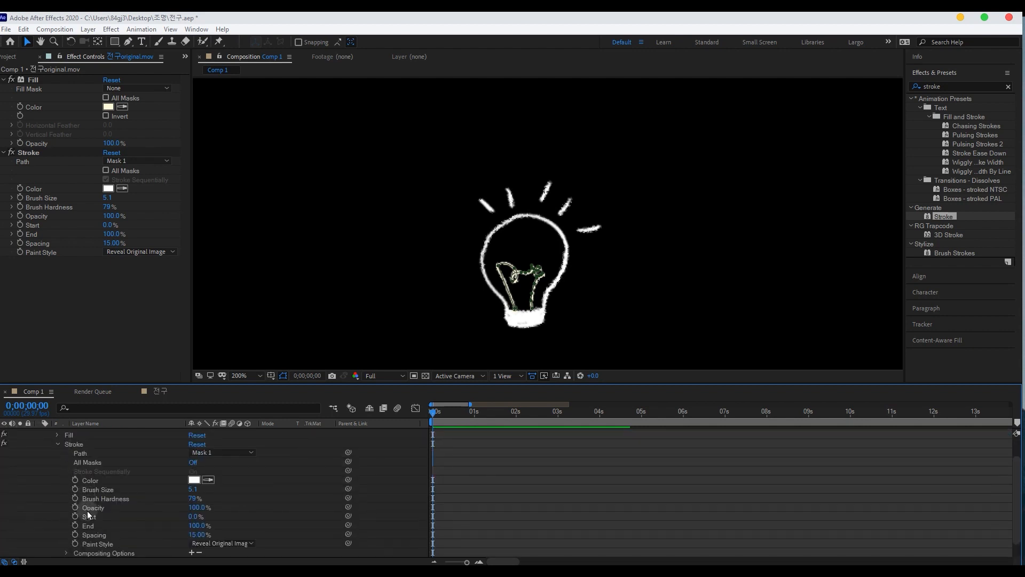
left_click(103, 518)
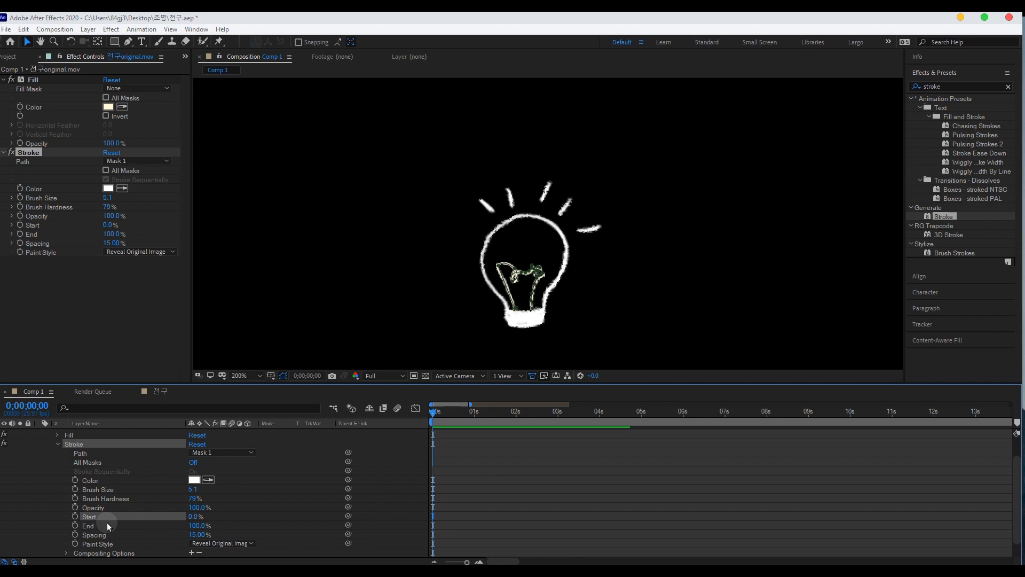
left_click(75, 517)
Keyframe the Stroke's Start at 100% at 0;00;00;14 and preview the animation from the first frame.
left_click_drag(436, 412, 455, 414)
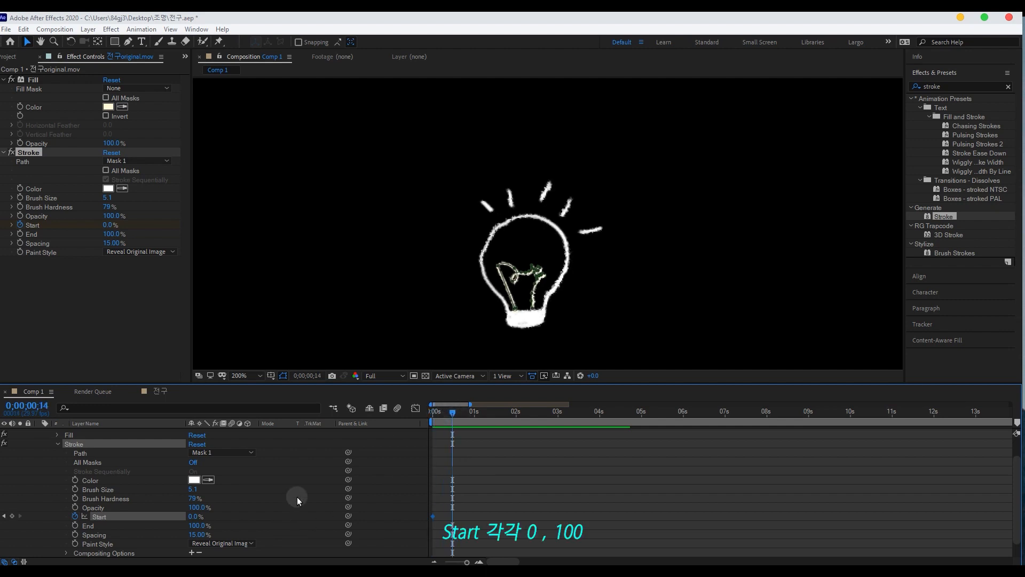
left_click_drag(193, 516, 487, 511)
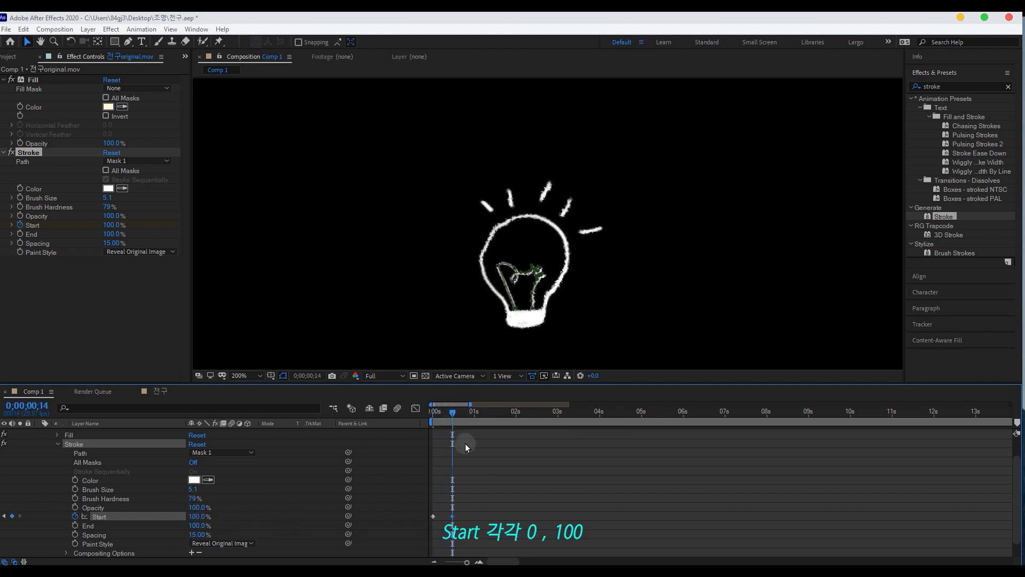
left_click_drag(453, 415, 406, 421)
left_click(627, 270)
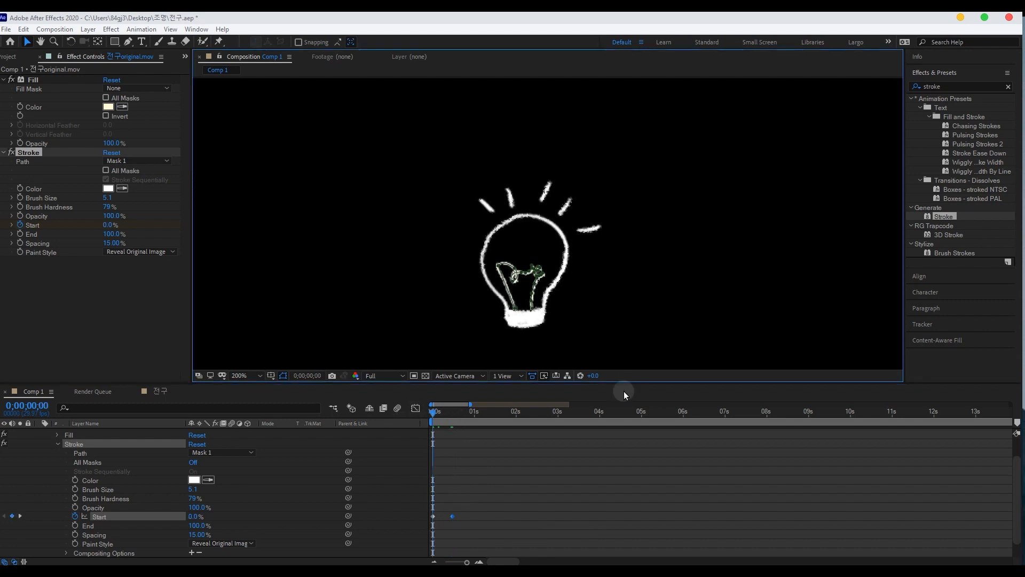
key("space")
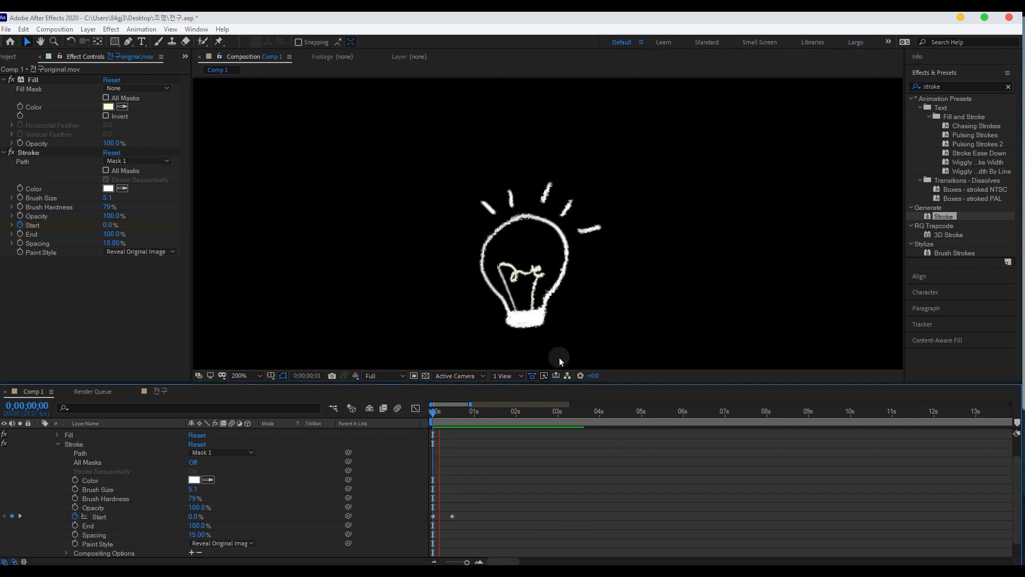
key("space")
Move the second Start keyframe to about 0;00;01;17 and set the Stroke's End to 0%, checking the result in a preview.
left_click_drag(452, 515, 498, 516)
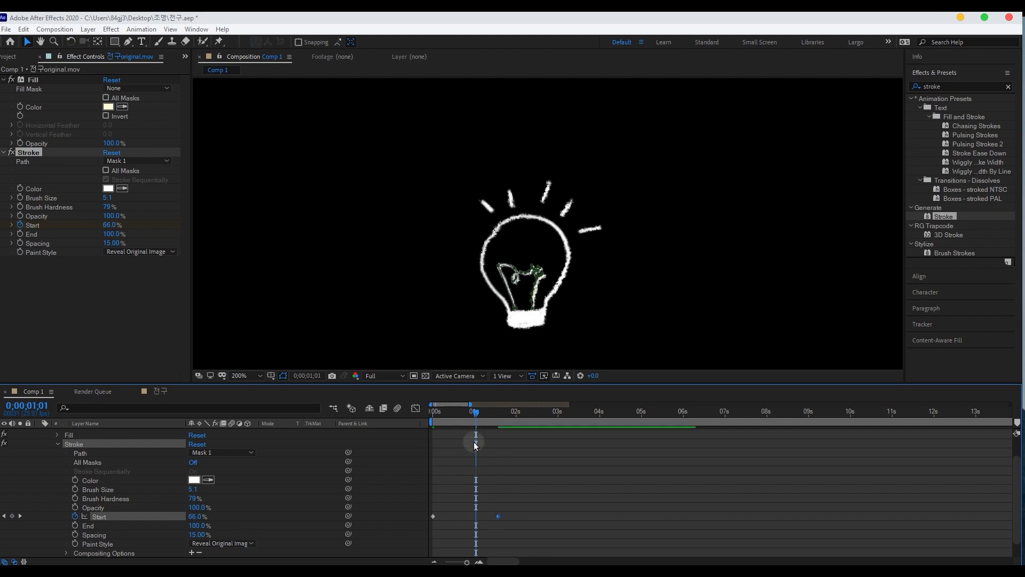
key("space")
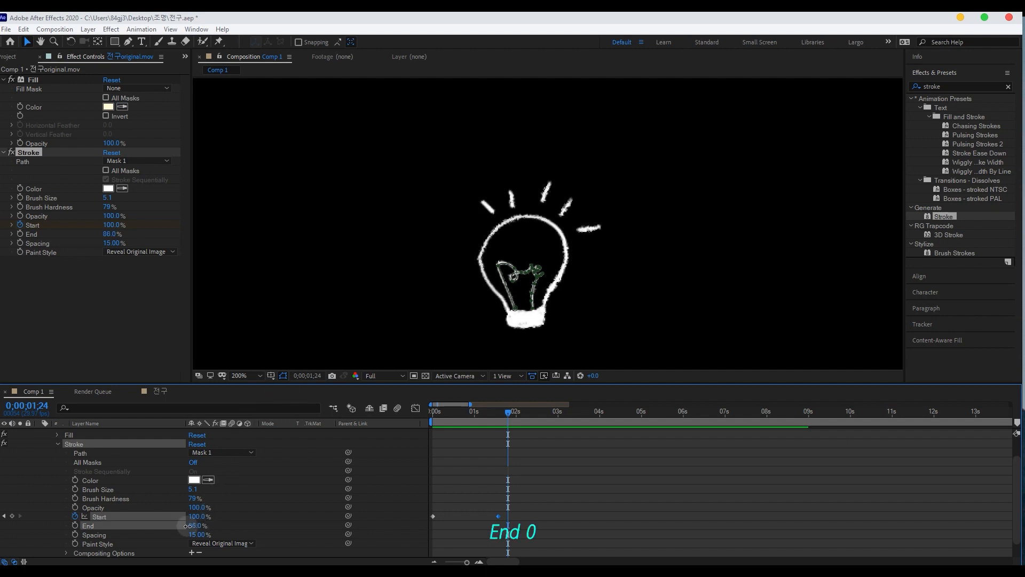
left_click_drag(195, 525, 160, 526)
left_click_drag(508, 415, 351, 436)
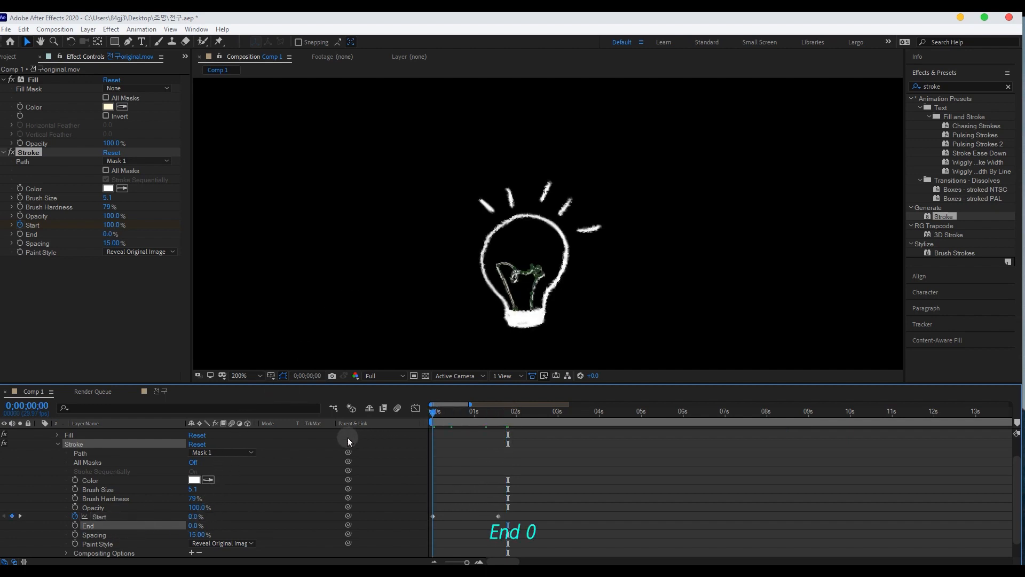
left_click(735, 485)
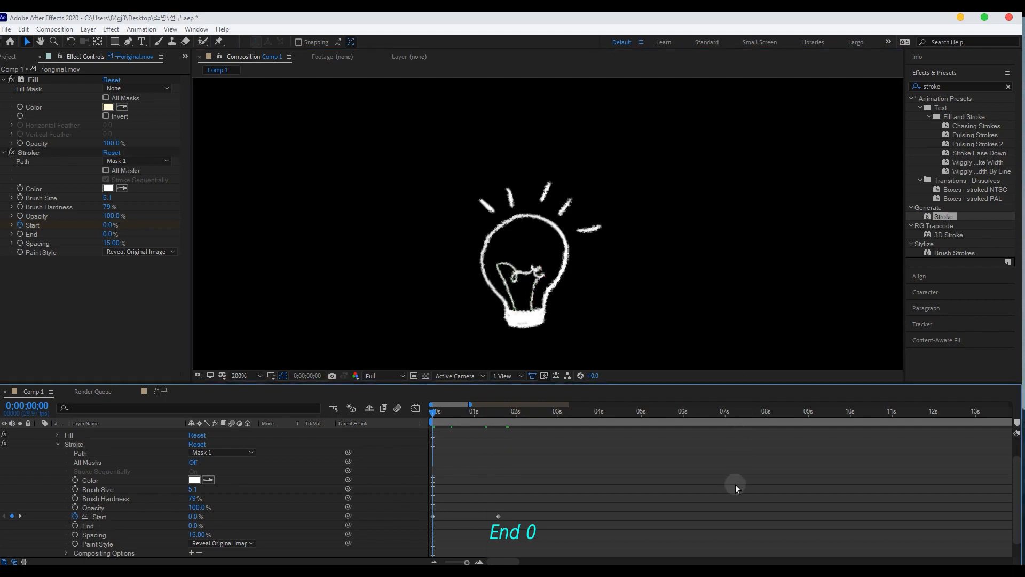
key("space")
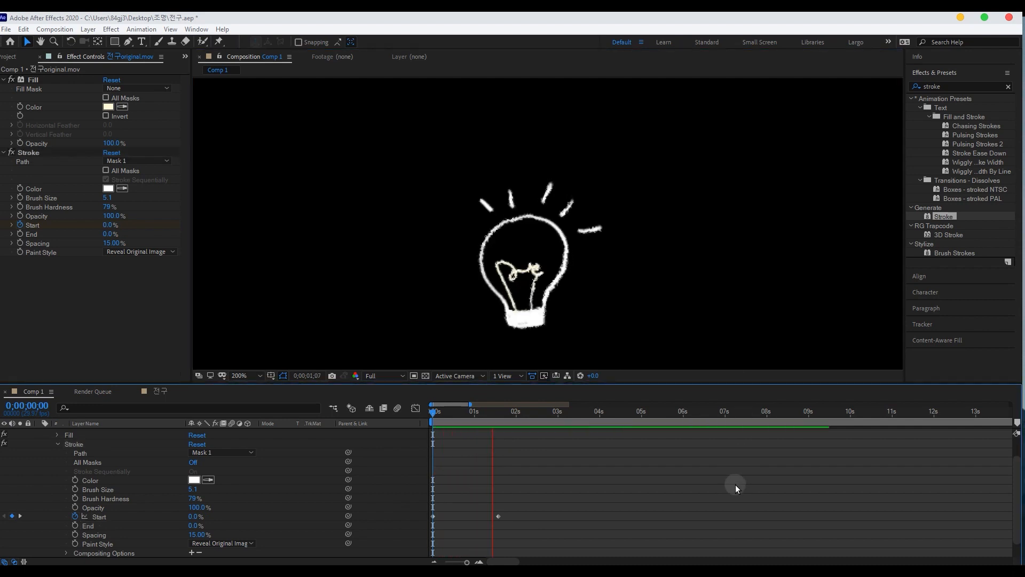
Apply Easy Ease to both Start keyframes and play the filament animation from the first frame.
left_click_drag(466, 562, 465, 559)
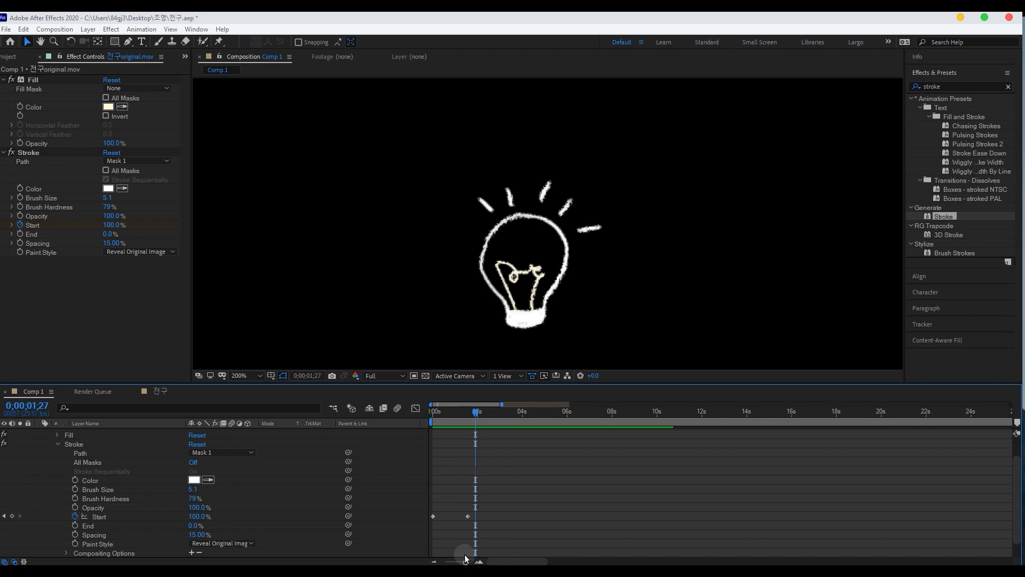
left_click_drag(501, 528, 421, 517)
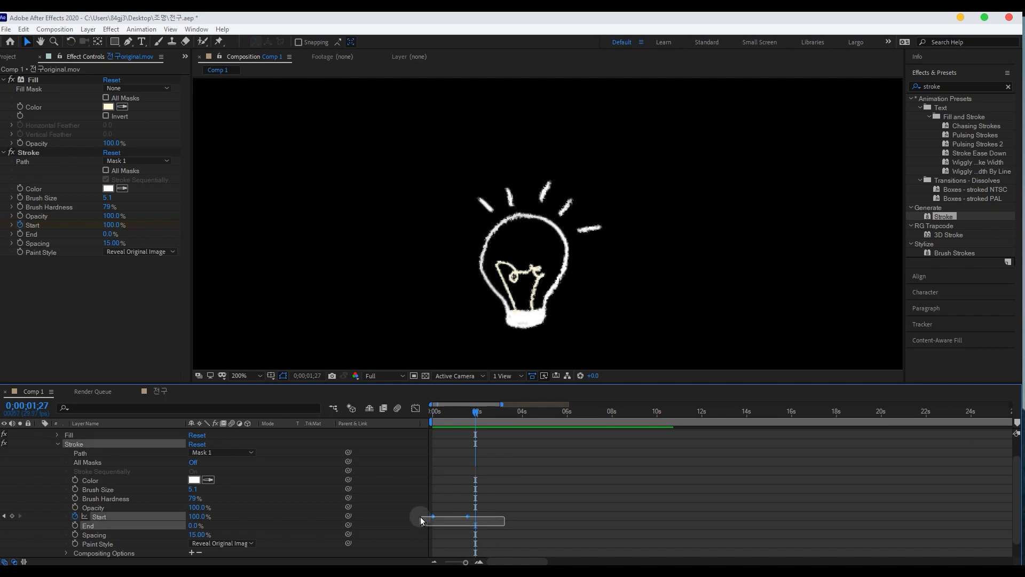
key("F9")
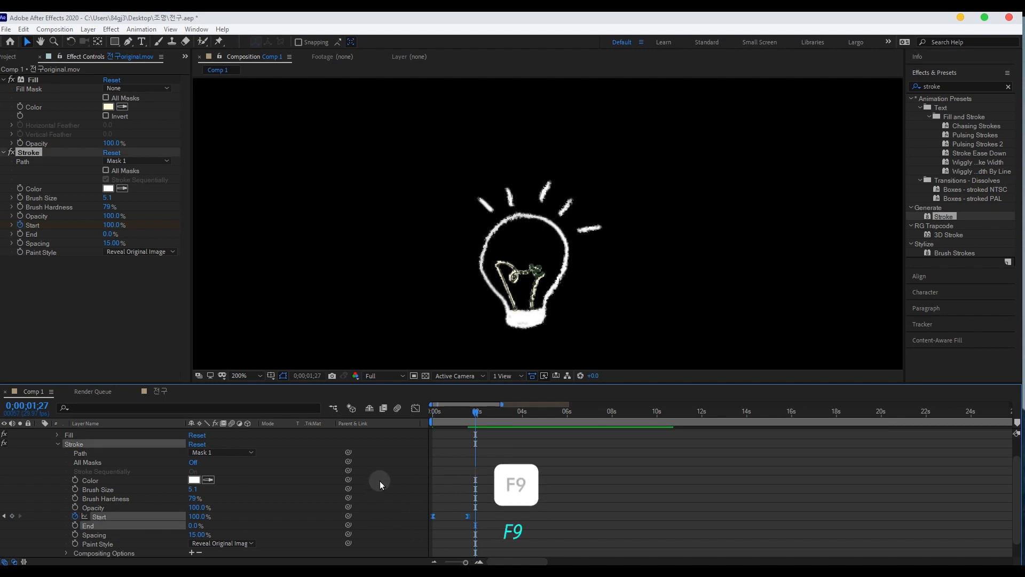
key("Home")
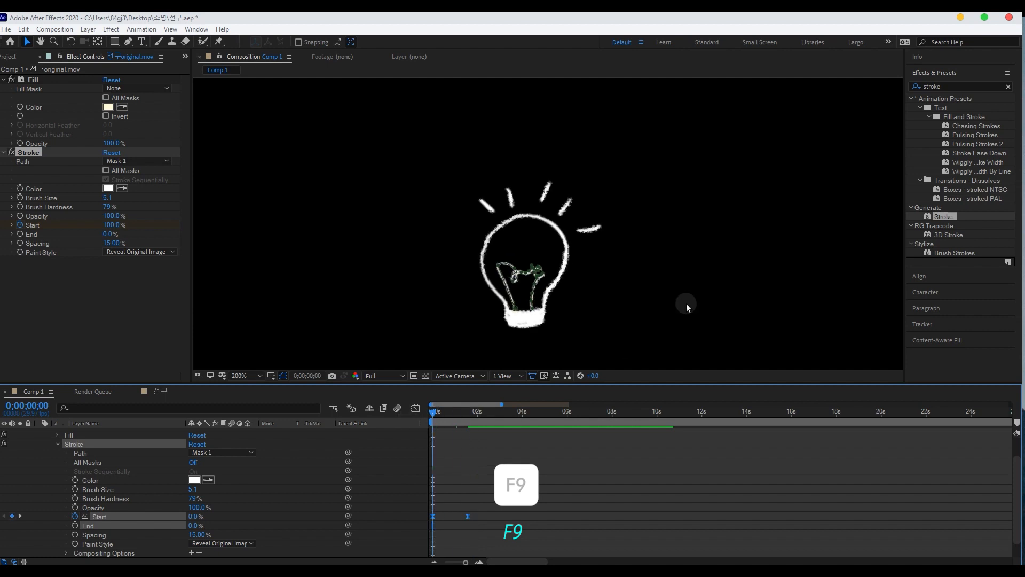
key("space")
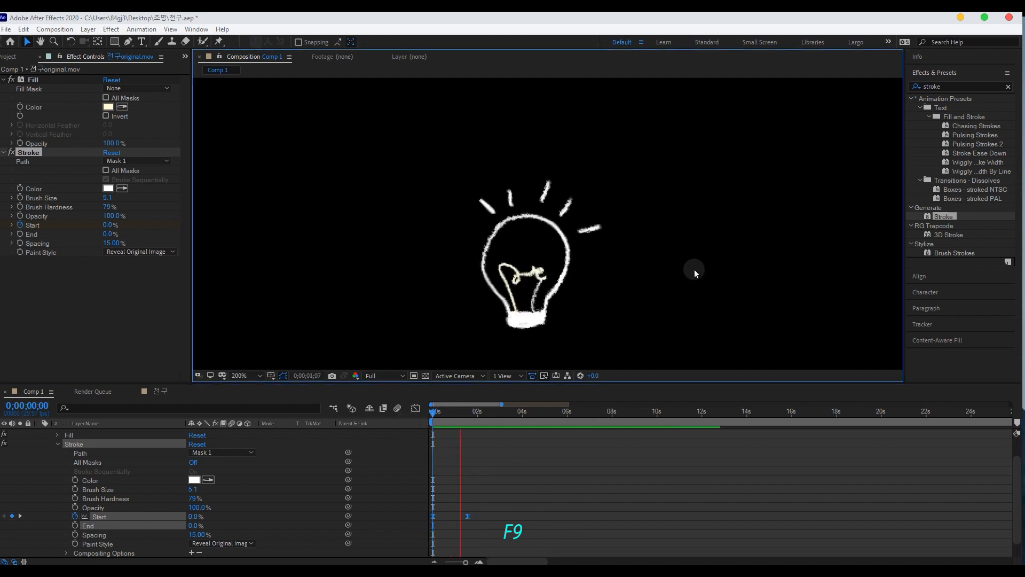
key("space")
Lengthen the incoming ease of the last Start keyframe in the speed graph so the reveal starts fast and slows down.
left_click_drag(513, 528, 412, 497)
left_click(415, 408)
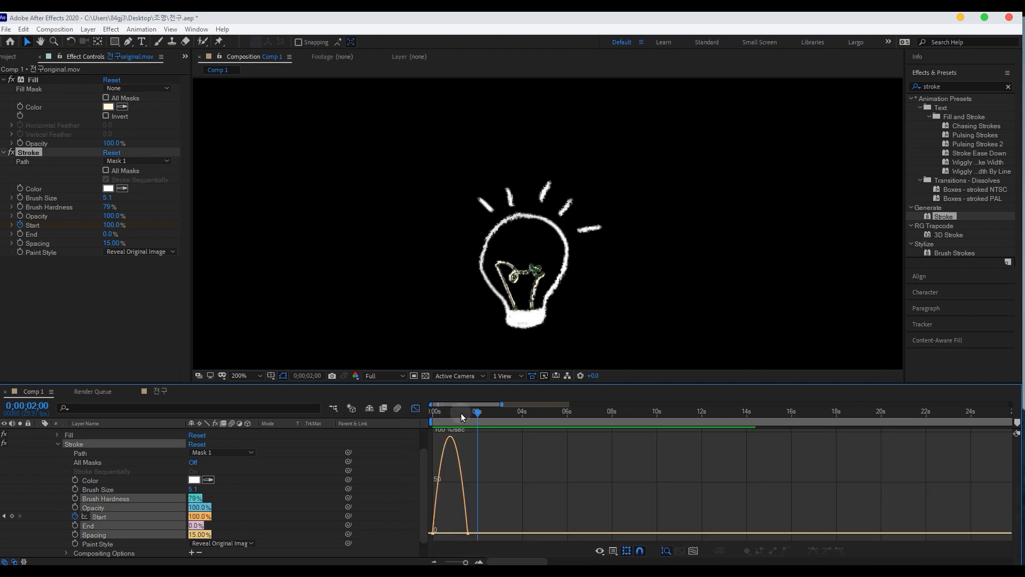
left_click(468, 533)
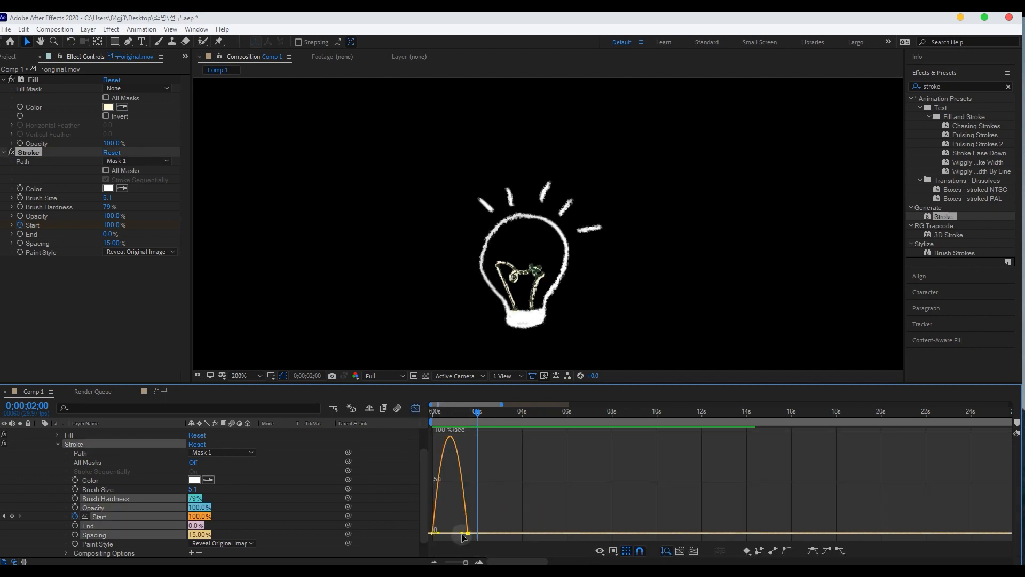
left_click_drag(462, 536, 456, 533)
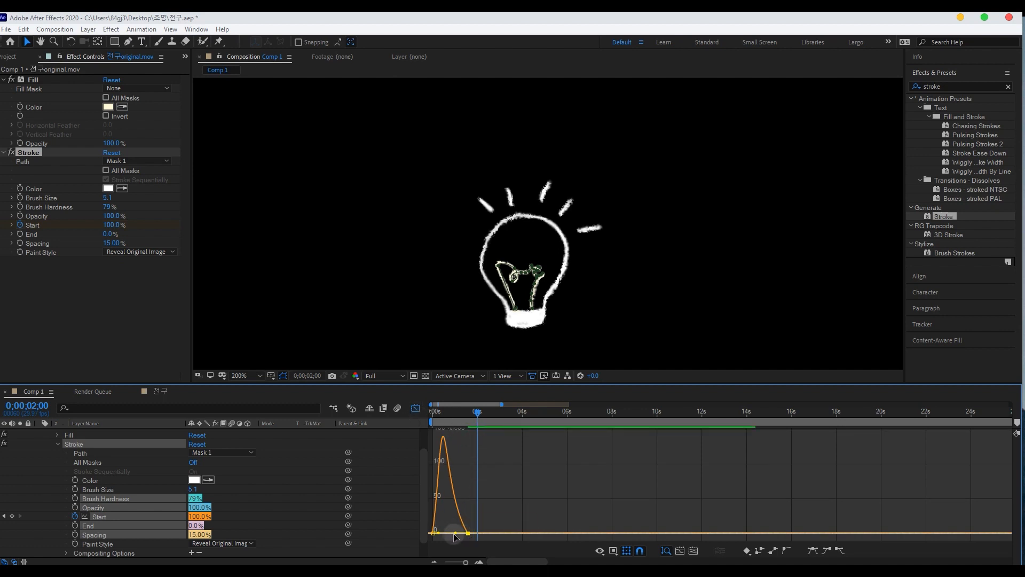
left_click(476, 412)
left_click(416, 408)
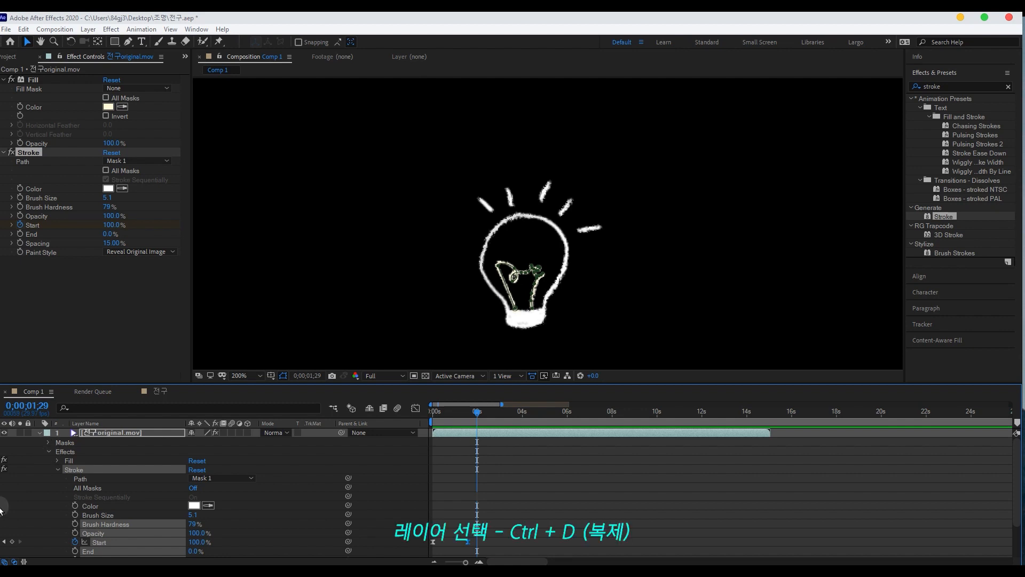
Collapse the top layer's properties and duplicate that layer, giving three layers in the composition.
left_click(39, 433)
key("ctrl+d")
left_click(94, 435)
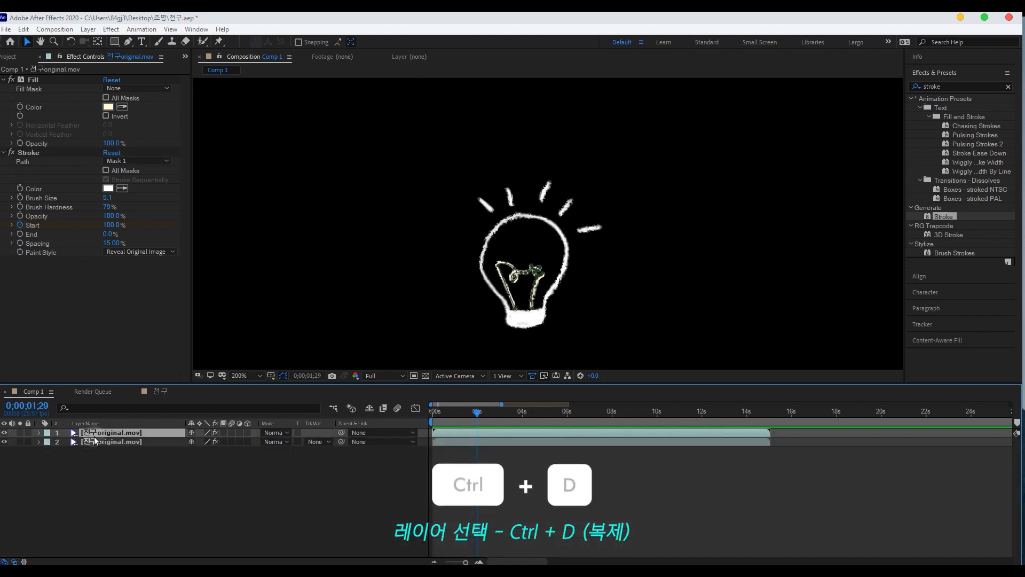
key("ctrl+d")
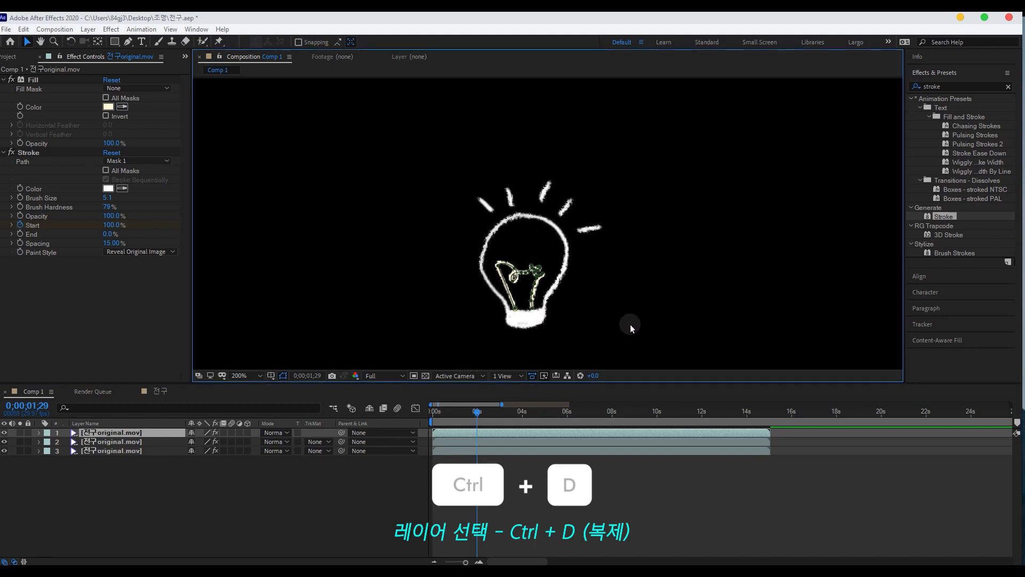
left_click(636, 465)
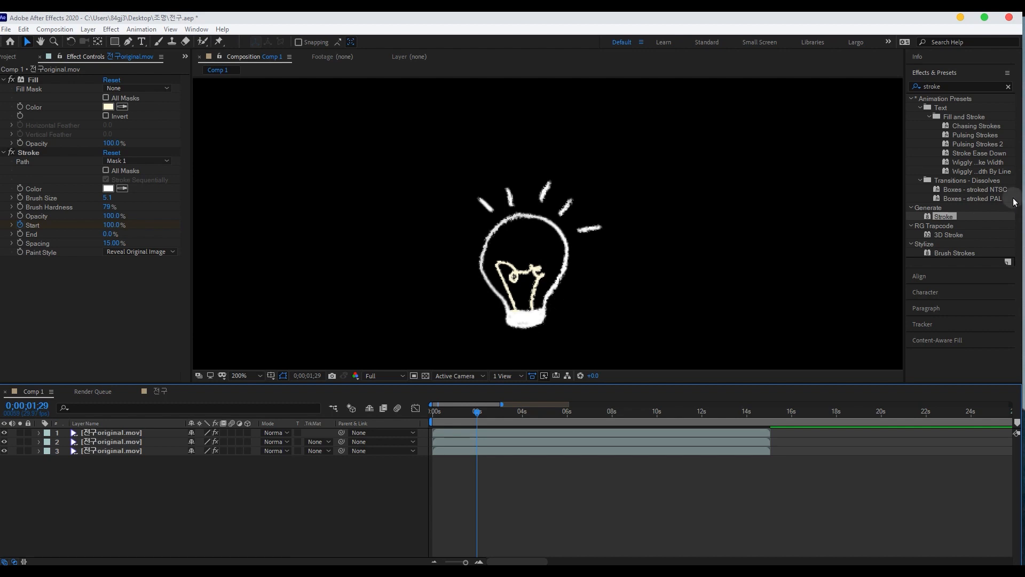
Find the Gaussian Blur effect by searching for "blur" and apply it to the duplicated top layer.
left_click(947, 84)
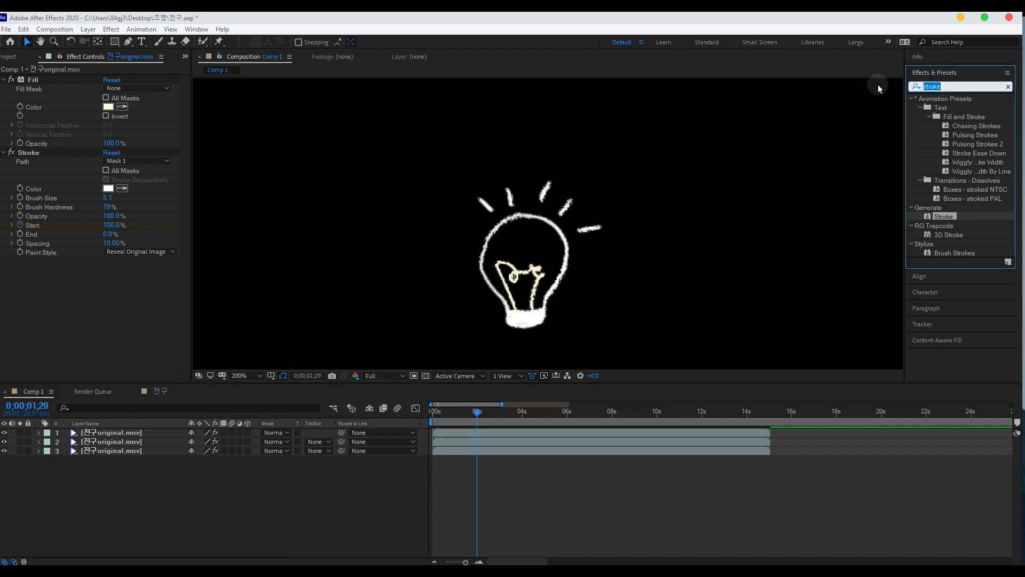
type("bl")
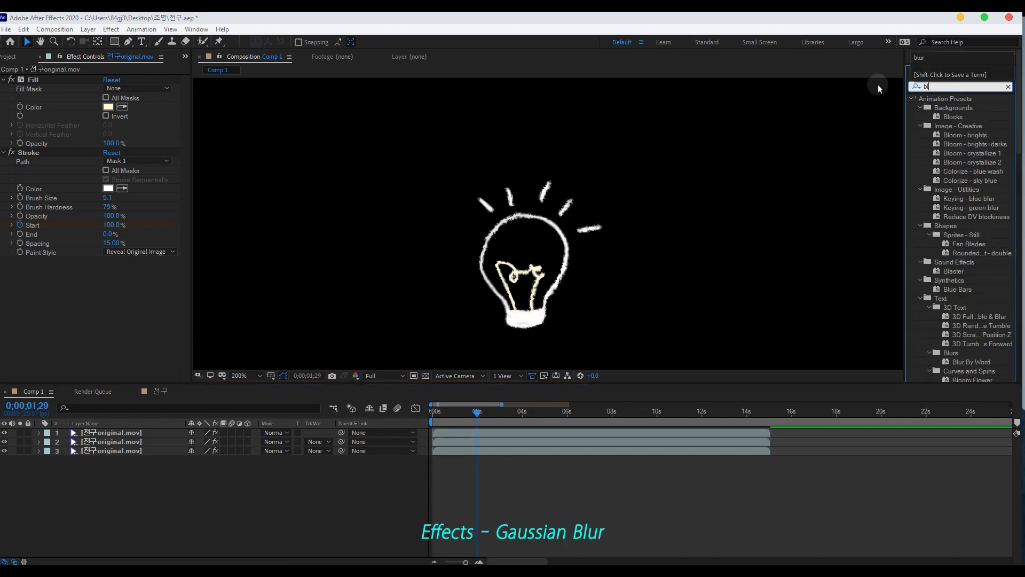
type("ur")
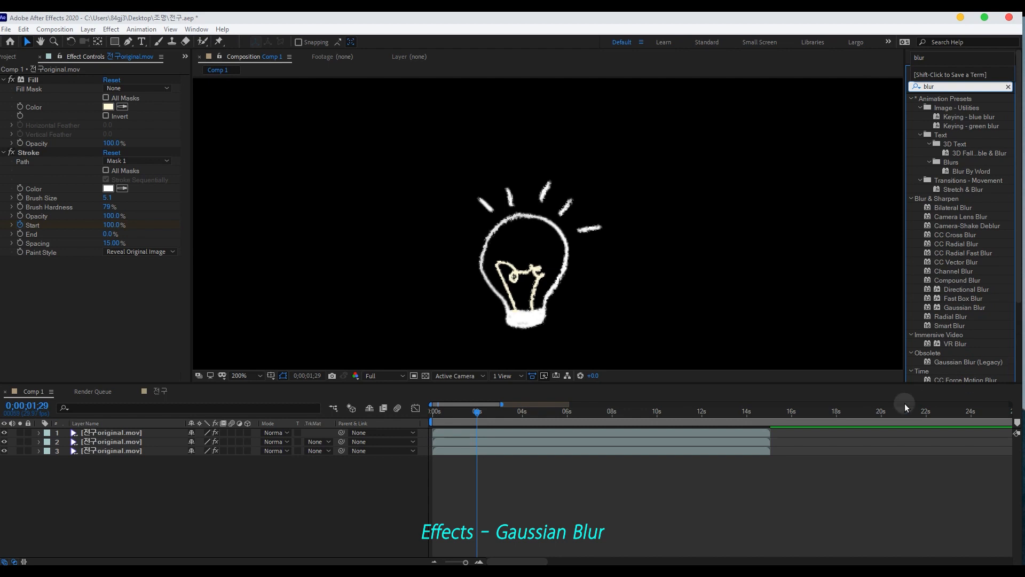
left_click(956, 316)
left_click_drag(969, 307, 498, 433)
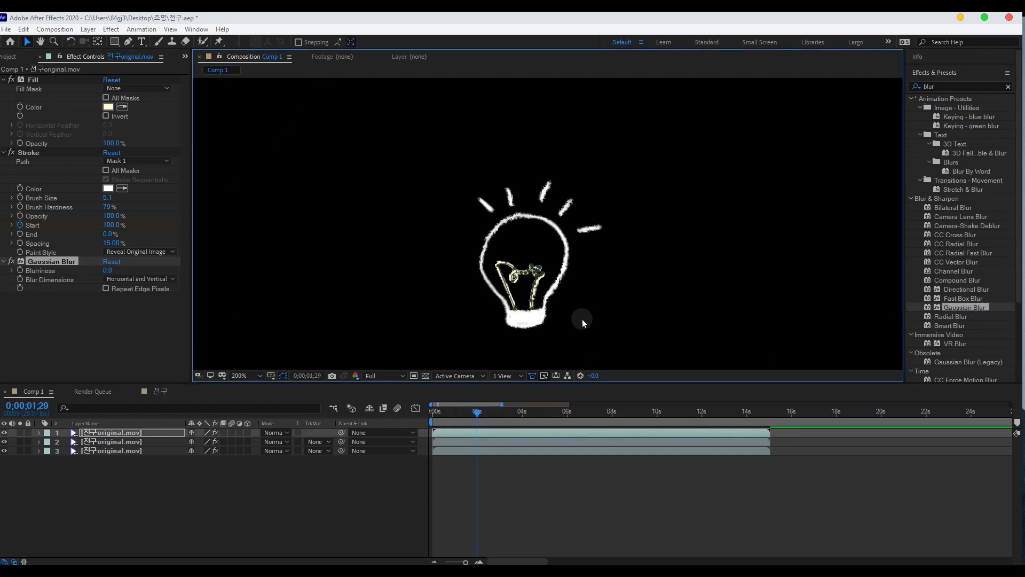
left_click(529, 491)
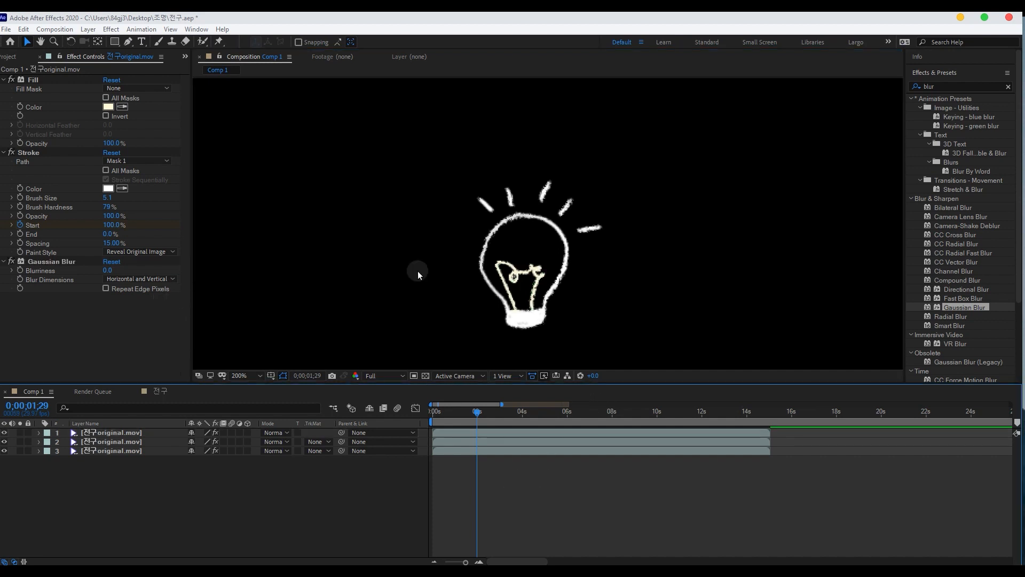
Set the top layer's Gaussian Blur Blurriness to 9, checking the soft glow around the filament up close.
key("period")
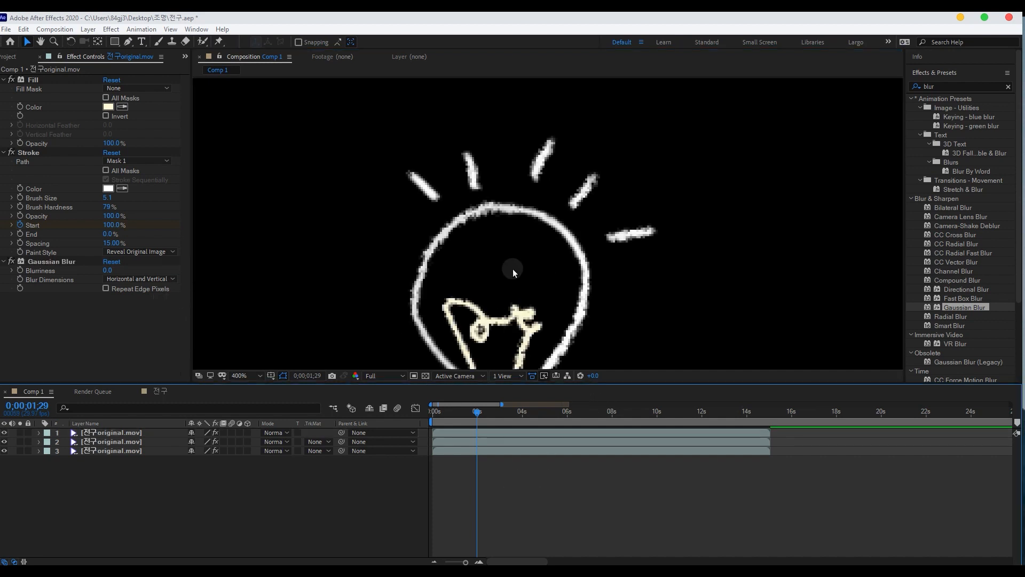
left_click_drag(556, 335, 564, 271)
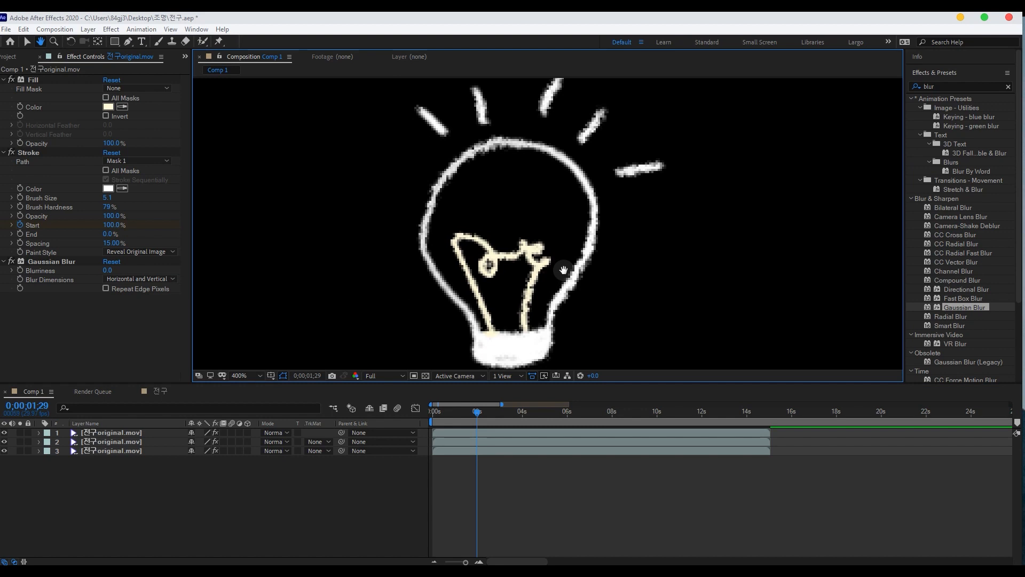
left_click_drag(108, 271, 155, 269)
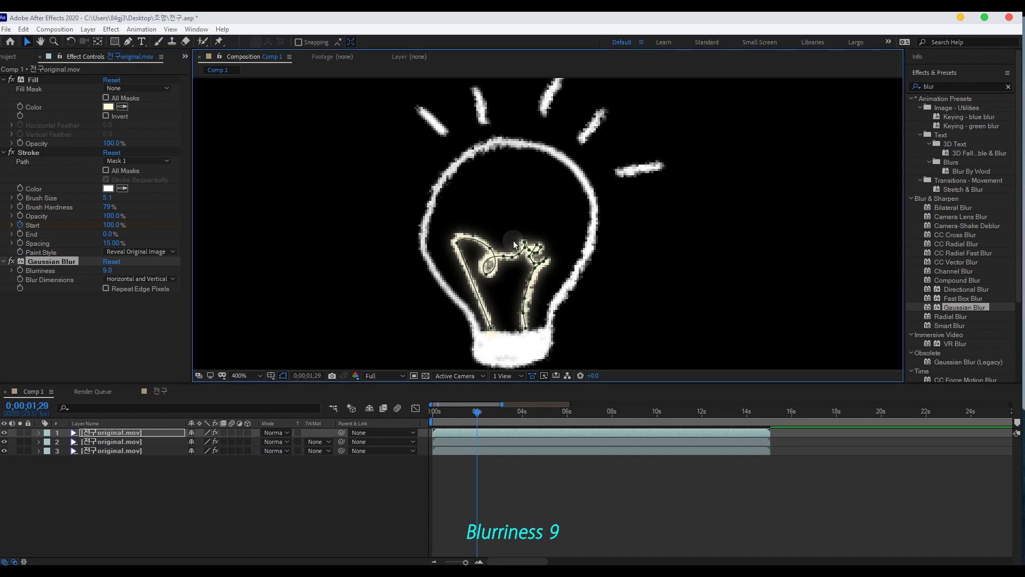
left_click(631, 307)
left_click(610, 466)
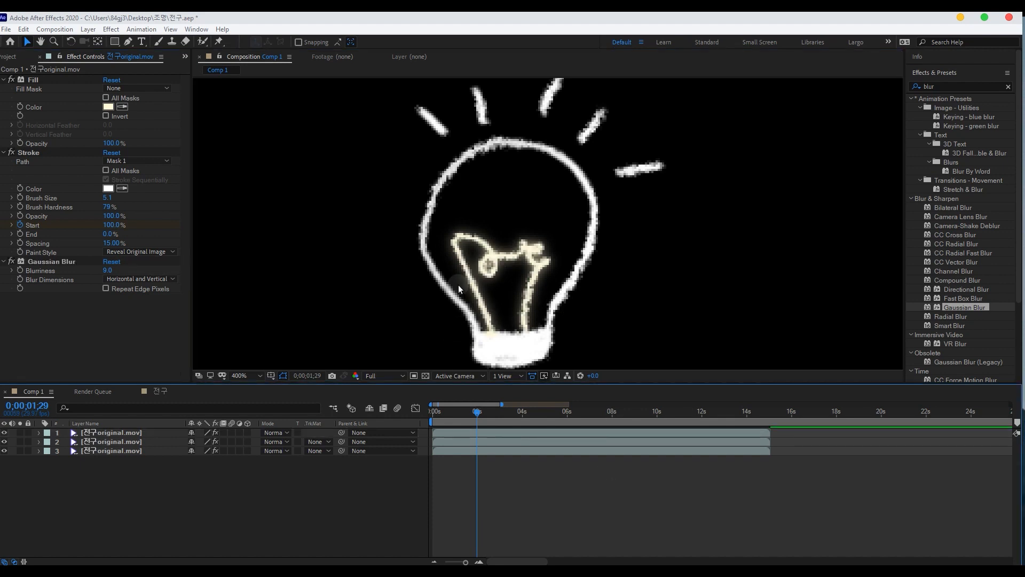
Set the blend mode of the top blurred filament layer to Screen.
left_click(254, 424)
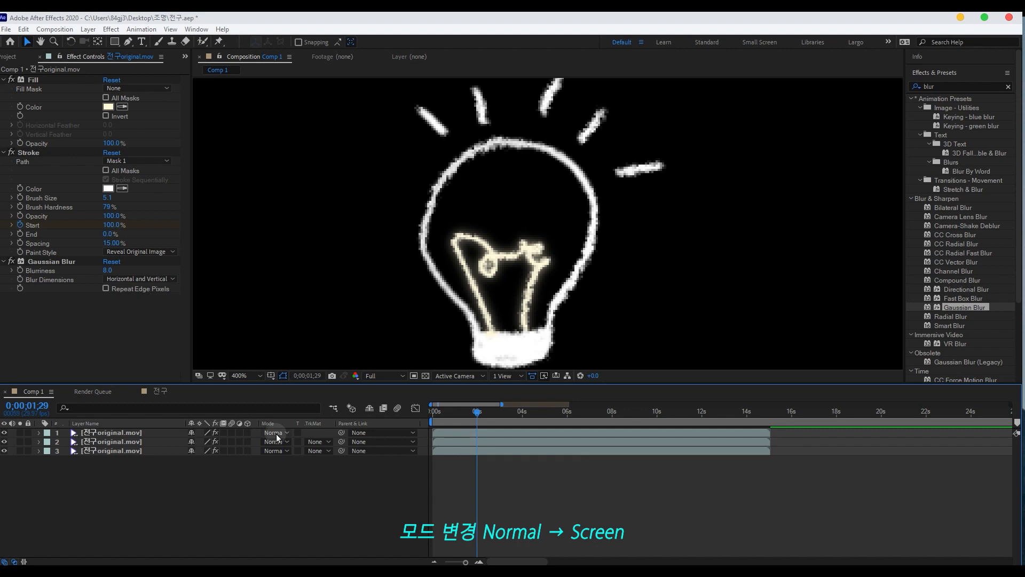
left_click(277, 433)
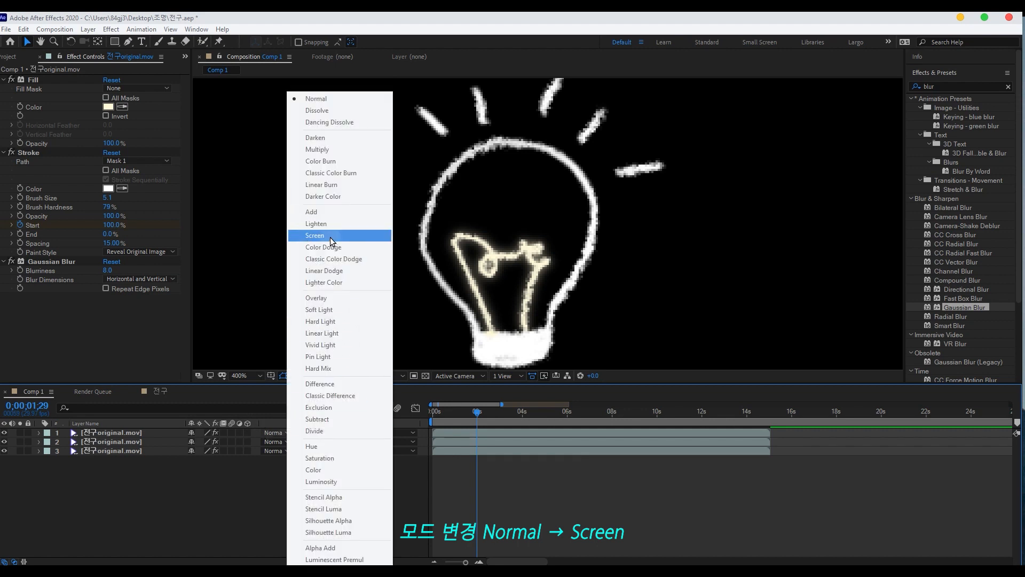
left_click(330, 237)
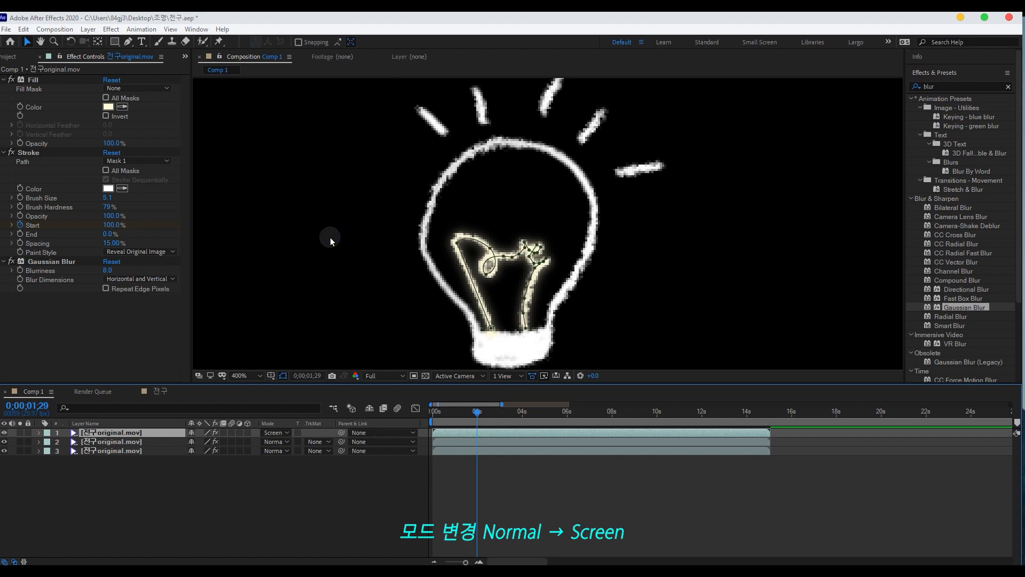
Play the animation from the start to review the filament's glow, both zoomed in and at 200%.
key("Home")
key("space")
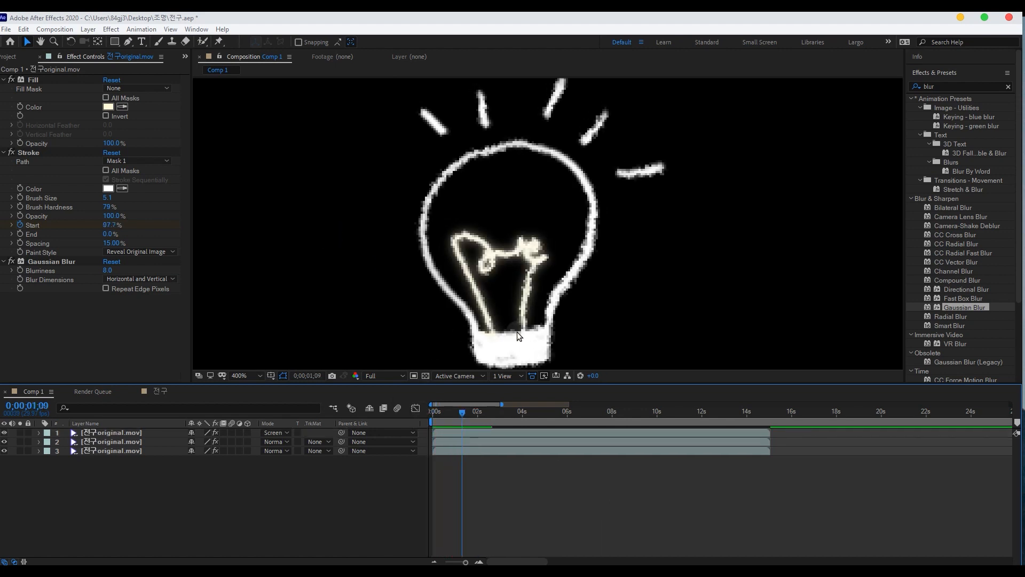
key("comma")
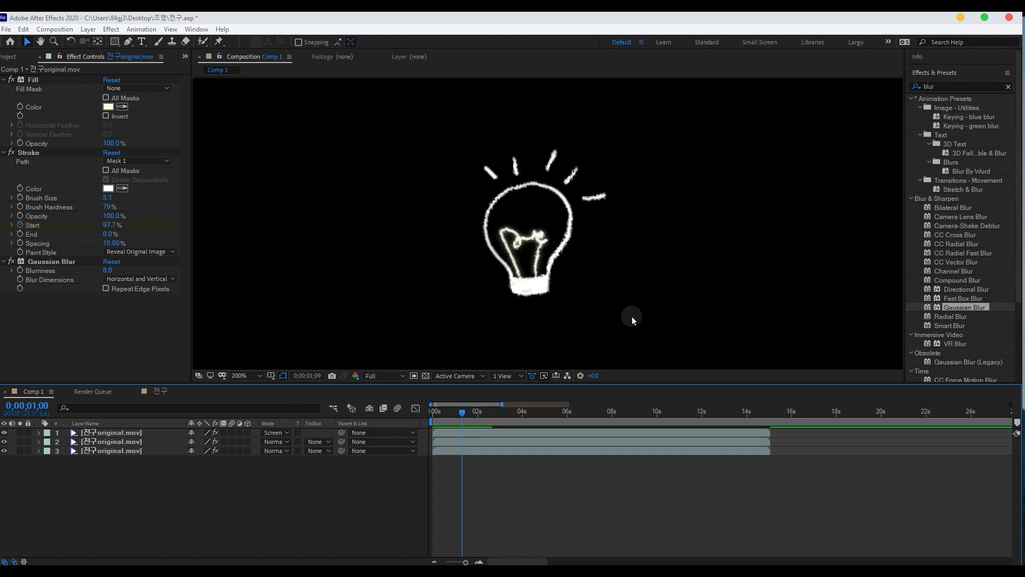
left_click_drag(463, 412, 430, 417)
key("space")
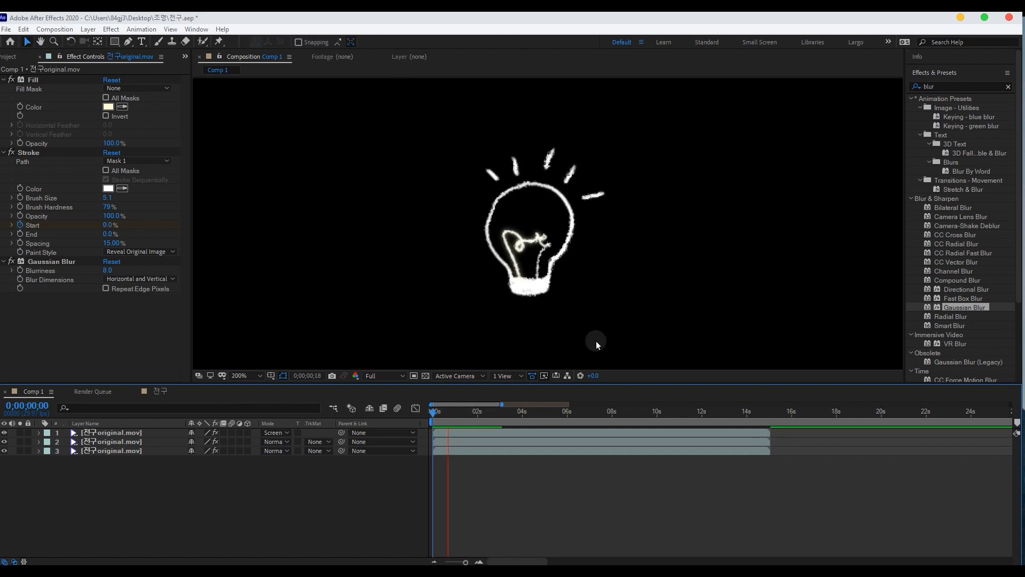
key("space")
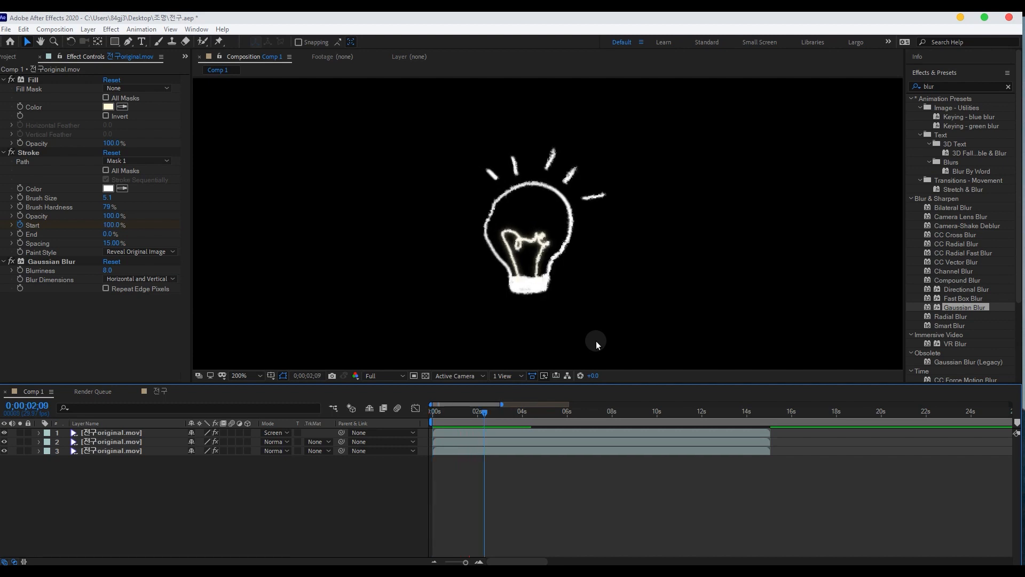
key("Home")
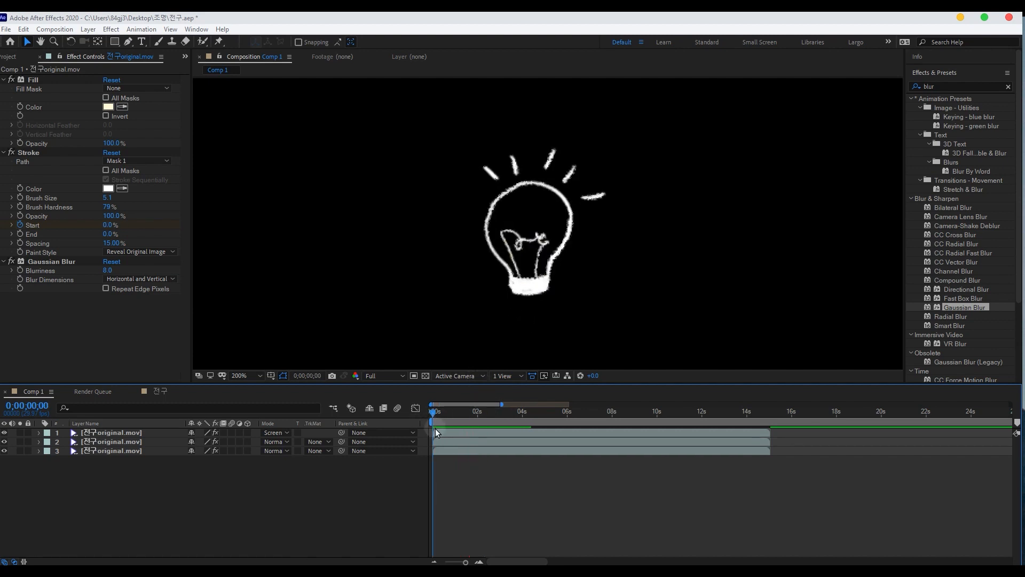
Move the playhead to the top layer's last Start keyframe at 0;00;01;17 and add a white solid layer at composition size.
left_click(504, 436)
key("u")
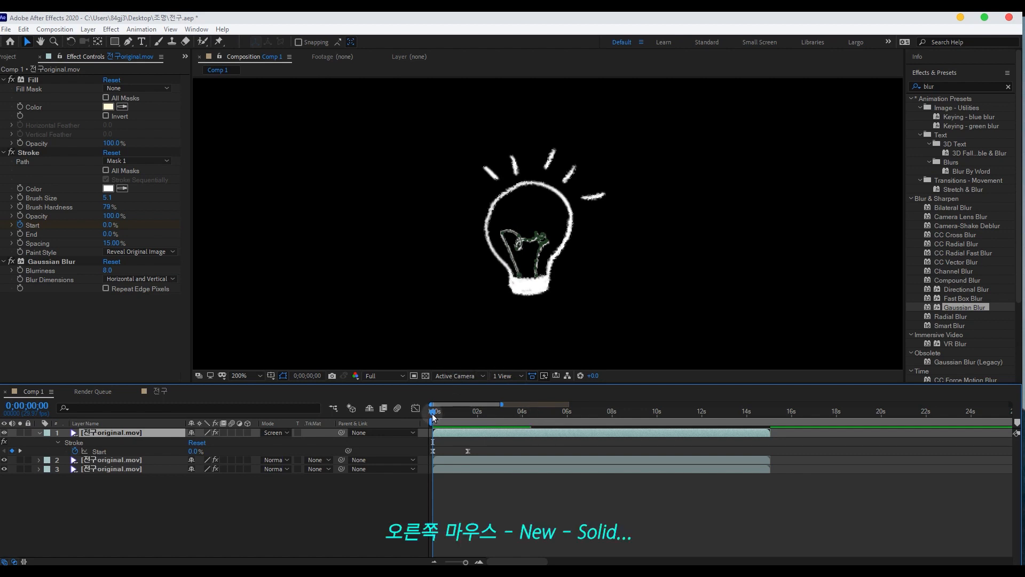
left_click_drag(433, 413, 468, 412)
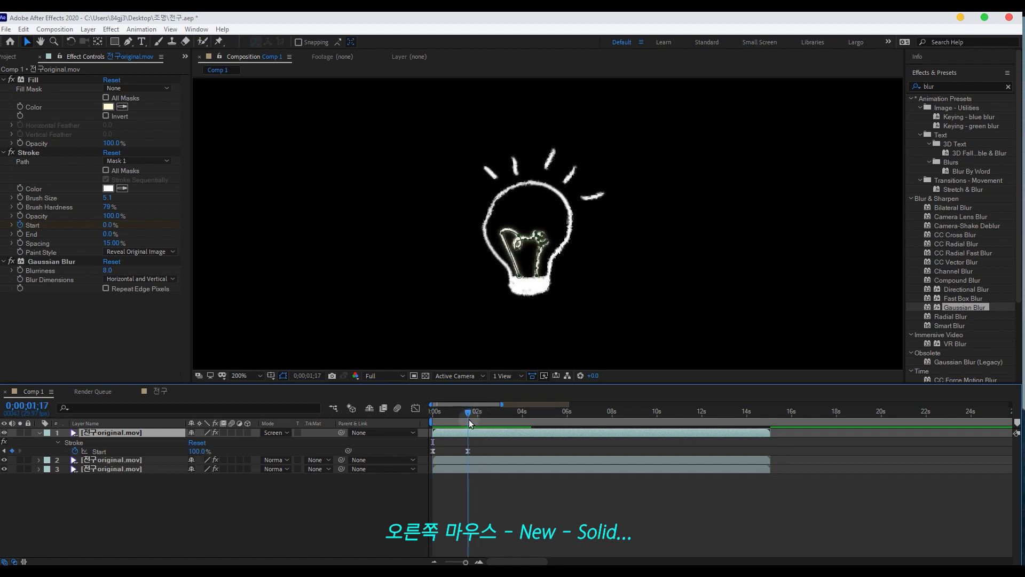
left_click(383, 504)
right_click(383, 504)
mouse_move(427, 387)
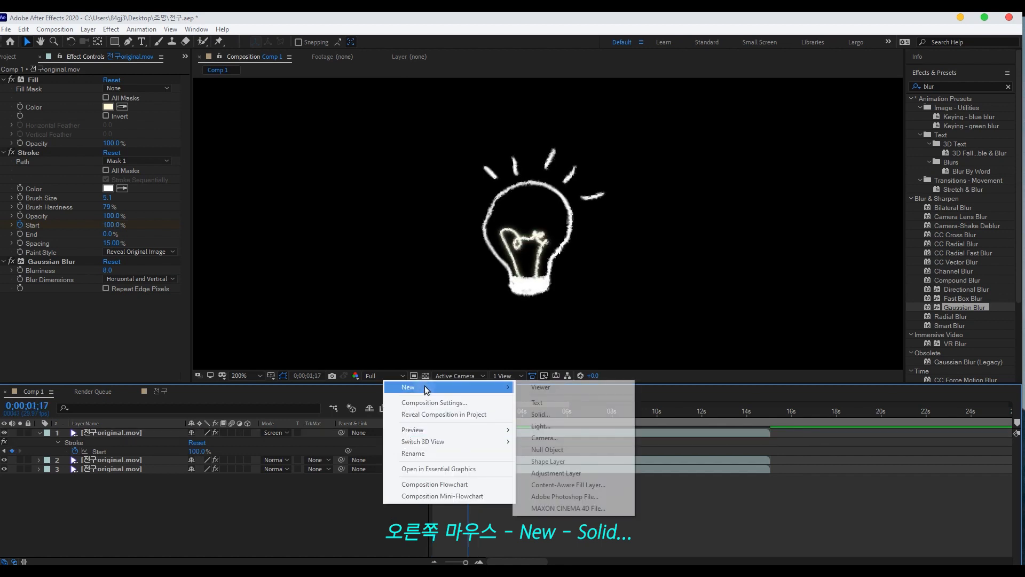
left_click(550, 415)
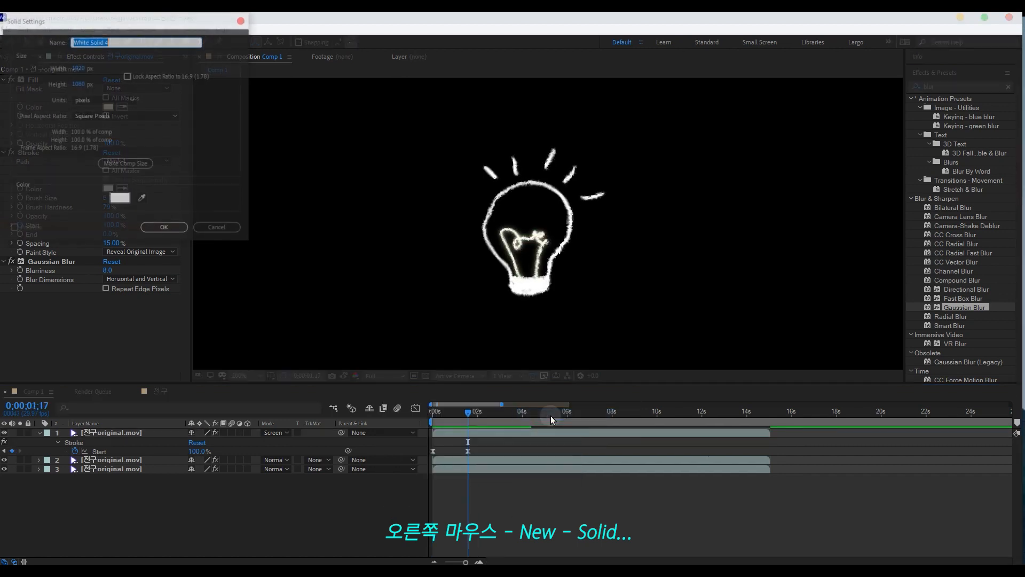
left_click(165, 229)
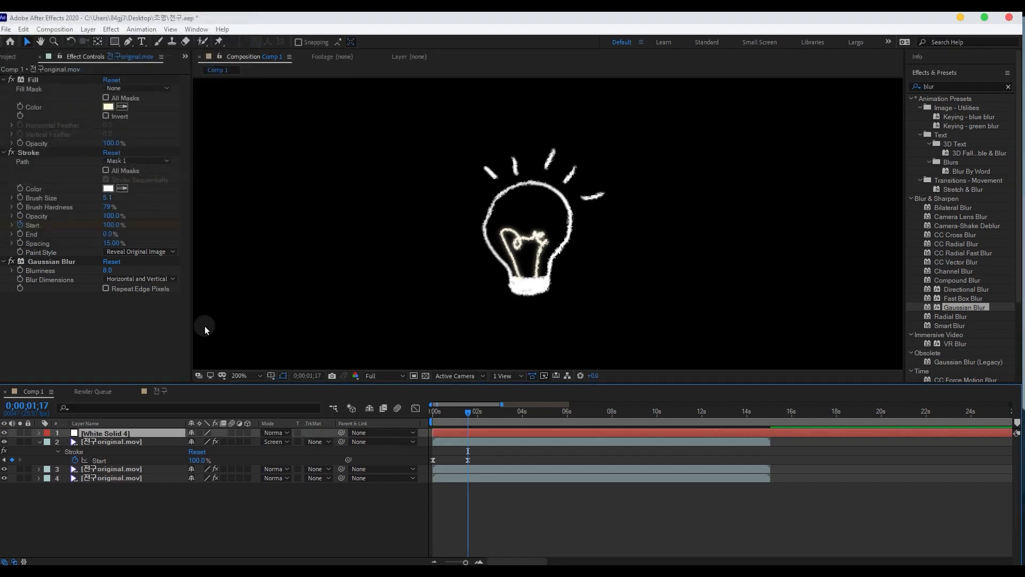
Place the white solid beneath all other layers and set its Opacity to 15%.
left_click_drag(101, 439, 114, 511)
key("t")
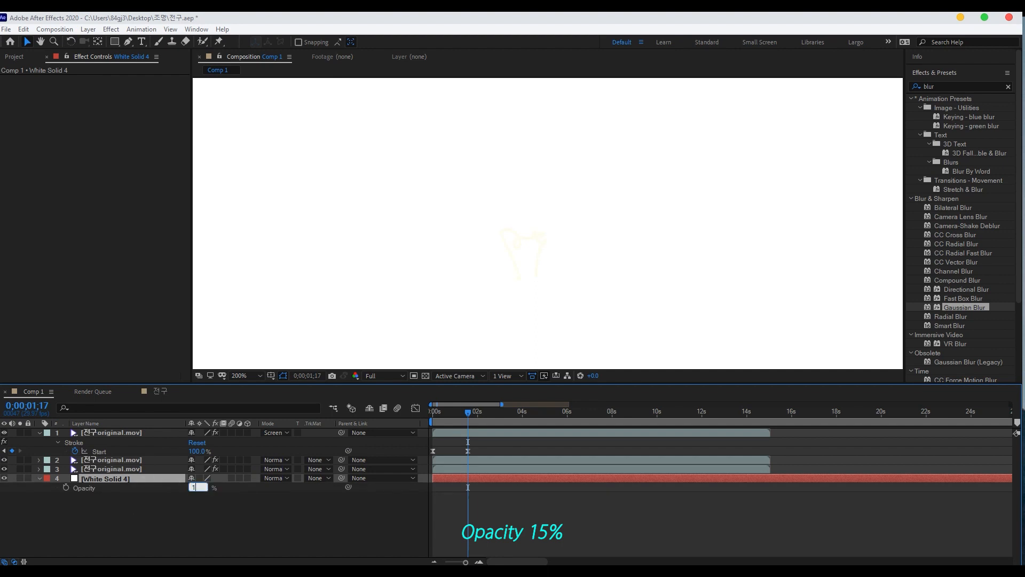
key("Return")
left_click(614, 536)
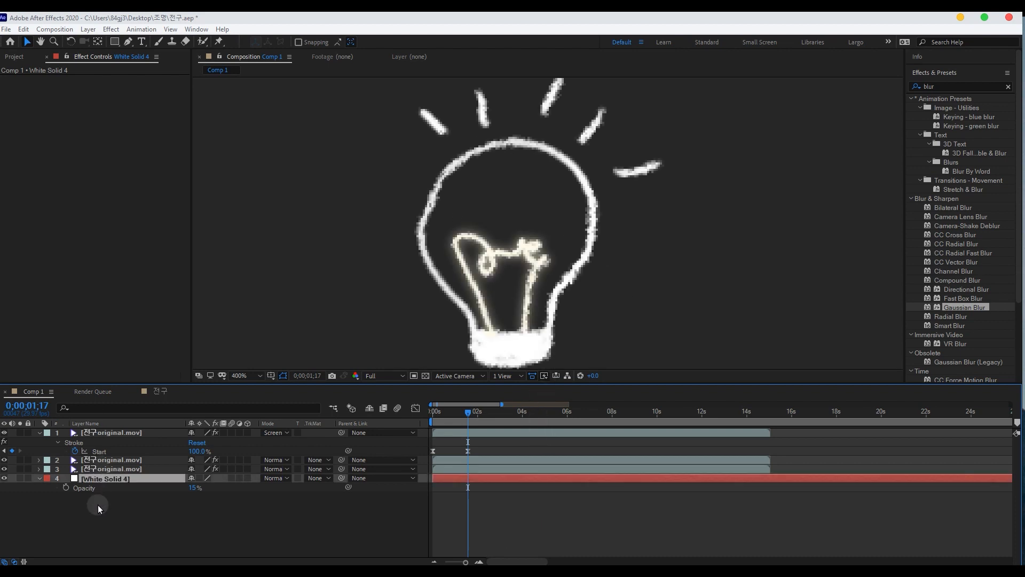
Start a Pen tool mask on the white solid, tracing the bulb's left side from the base up to its top.
left_click(97, 507)
left_click(109, 479)
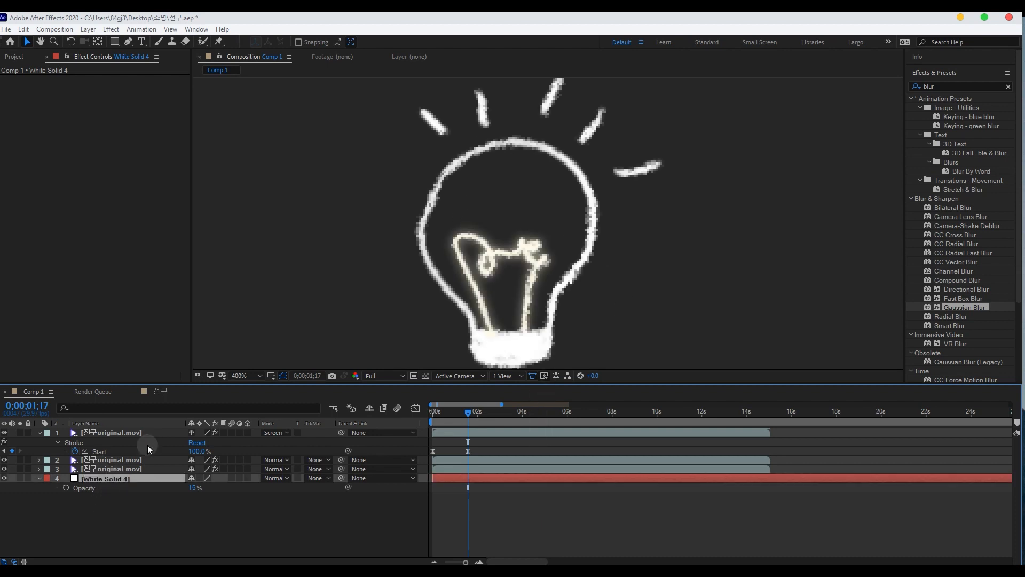
left_click(128, 42)
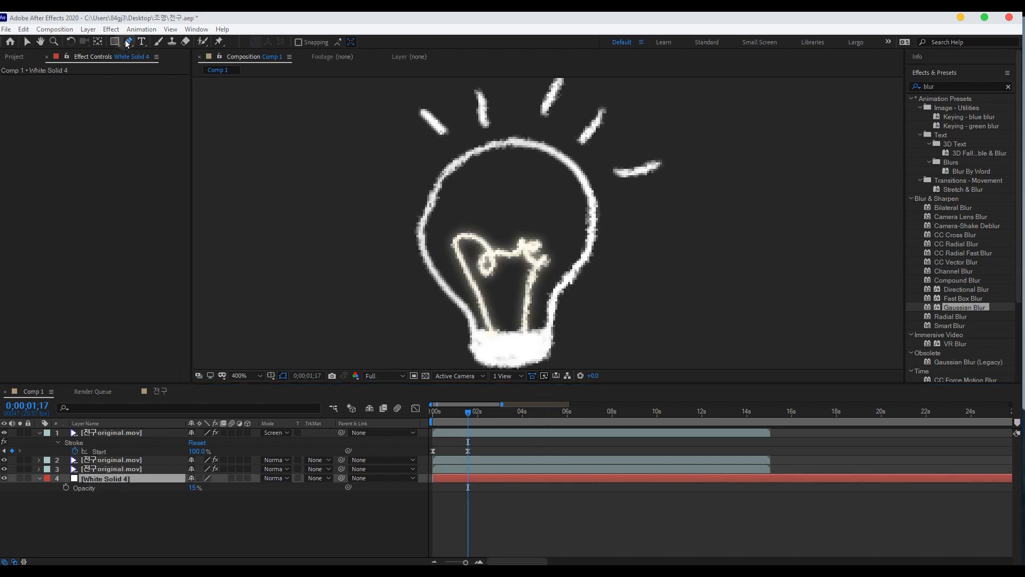
left_click(474, 328)
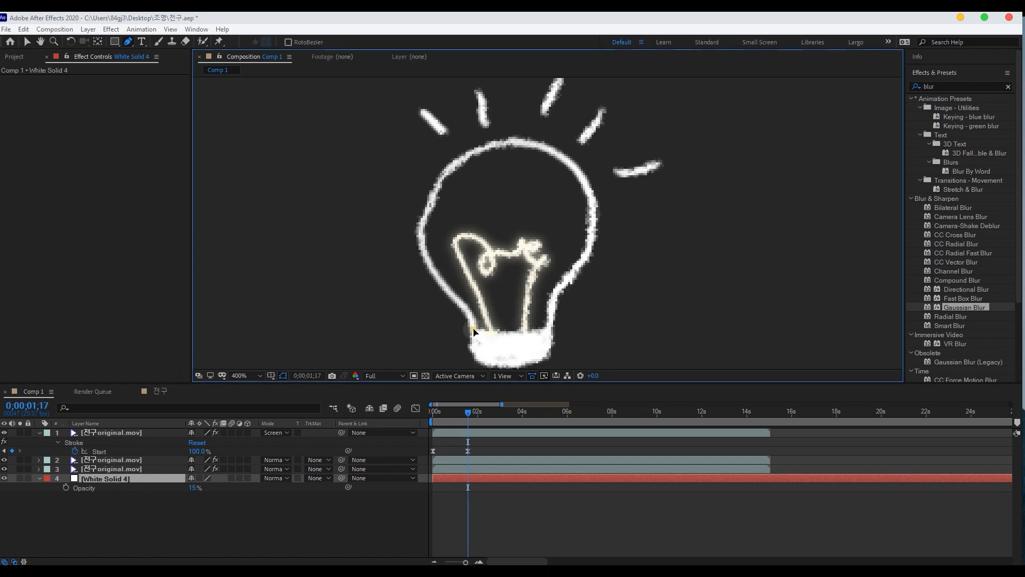
left_click(473, 312)
left_click(446, 289)
left_click(417, 264)
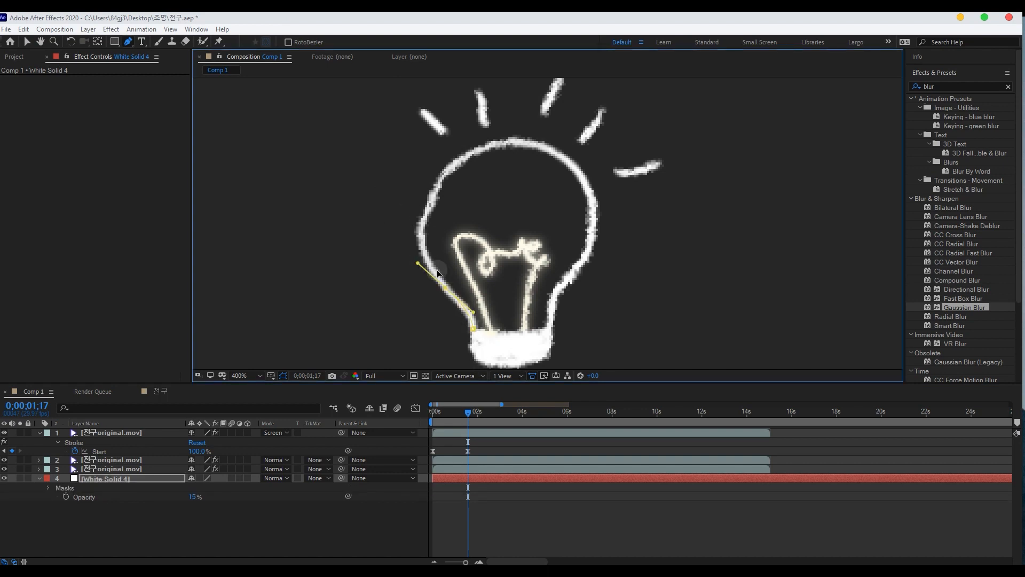
left_click_drag(418, 263, 437, 282)
left_click_drag(499, 143, 618, 103)
left_click_drag(566, 278, 549, 243)
key("ctrl+z")
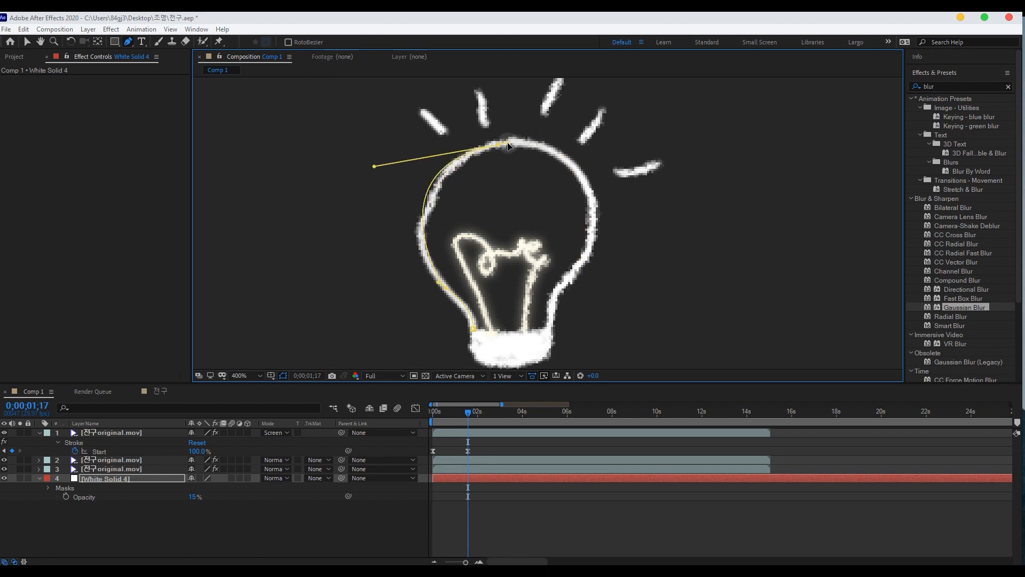
Continue the mask down the bulb's right side and close it along the base, then return to the Selection tool.
left_click_drag(505, 142, 505, 142)
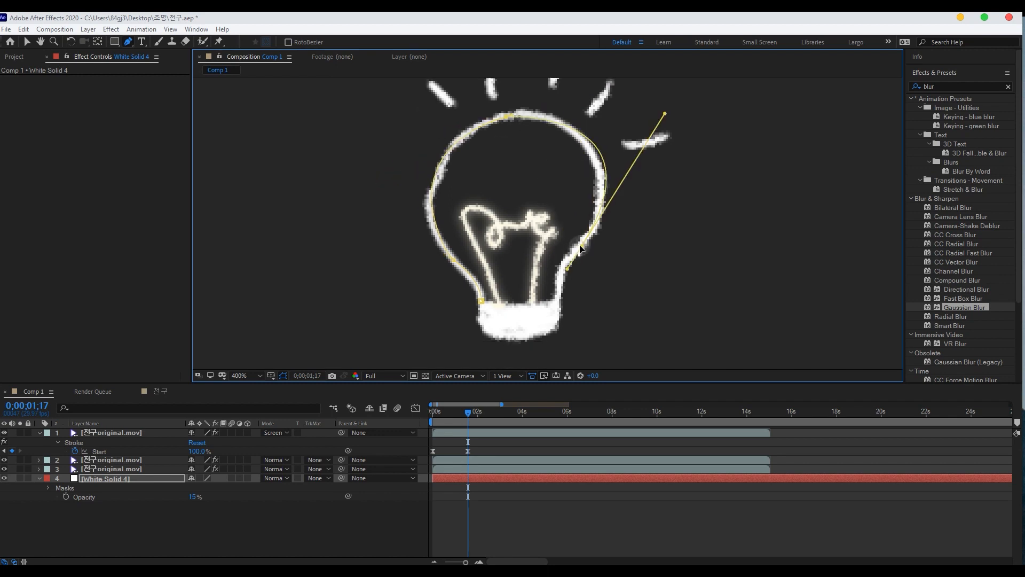
mouse_move(665, 114)
left_mouse_down()
mouse_move(659, 91)
mouse_move(652, 116)
left_mouse_up()
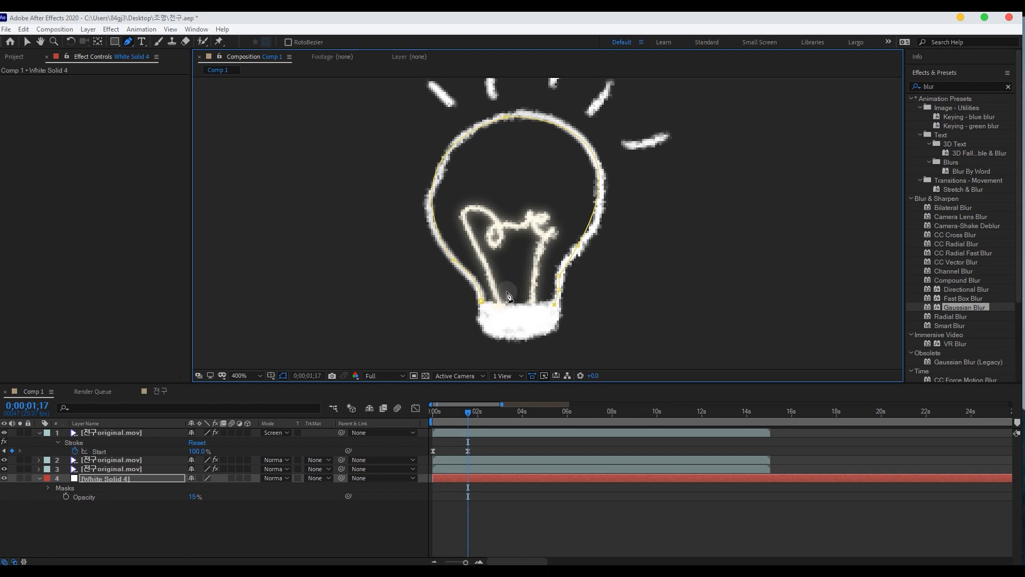
left_click(481, 303)
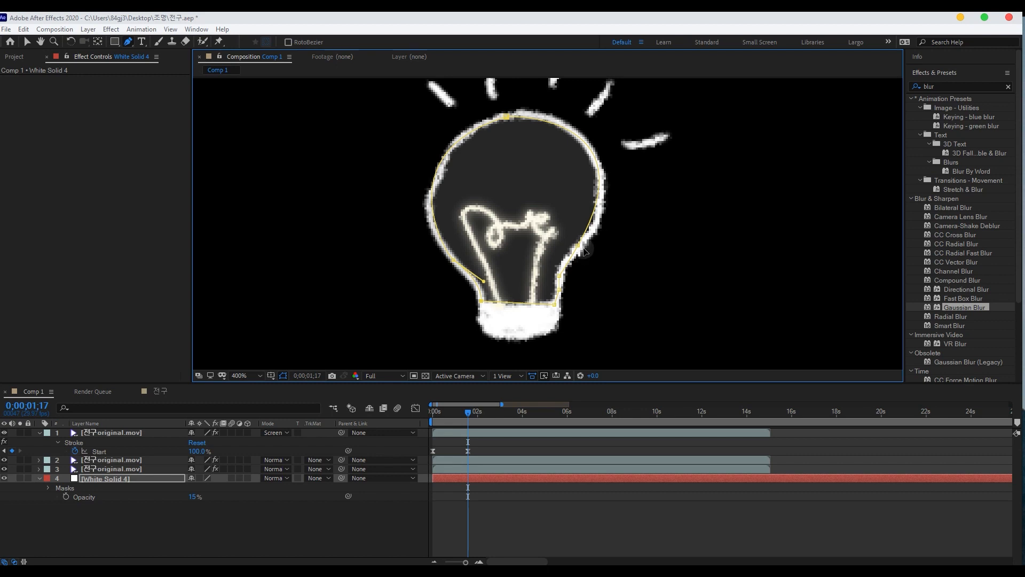
left_click(592, 224)
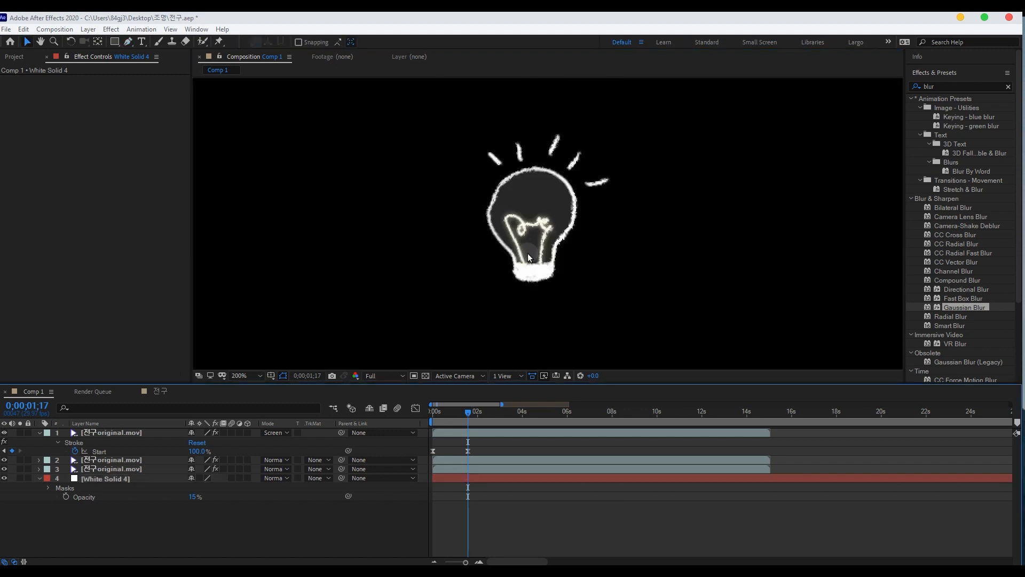
left_click_drag(598, 188, 553, 237)
key("v")
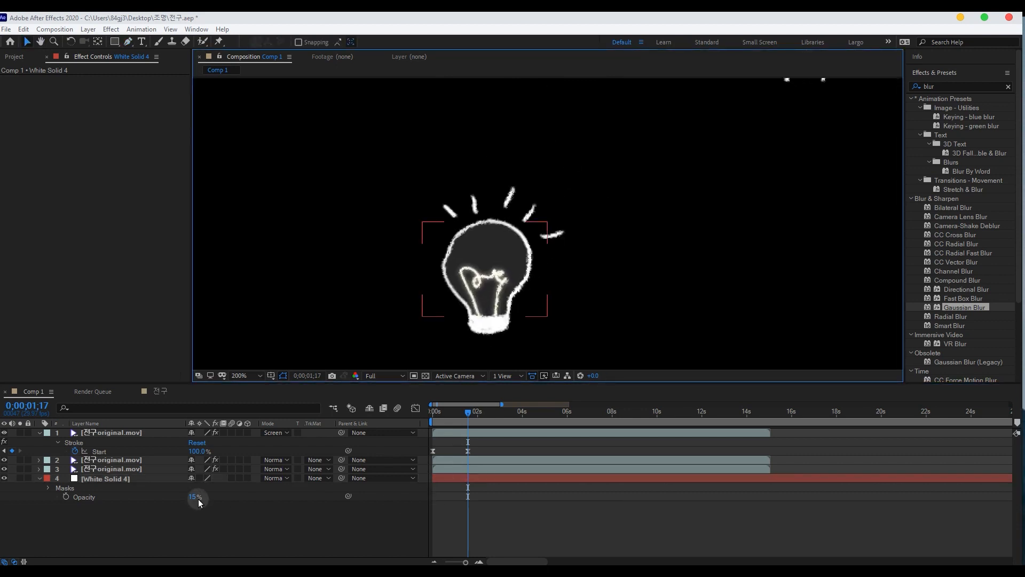
Set the white solid's Opacity to 20%.
left_click_drag(192, 497, 199, 505)
left_click(199, 503)
type("20")
key("Return")
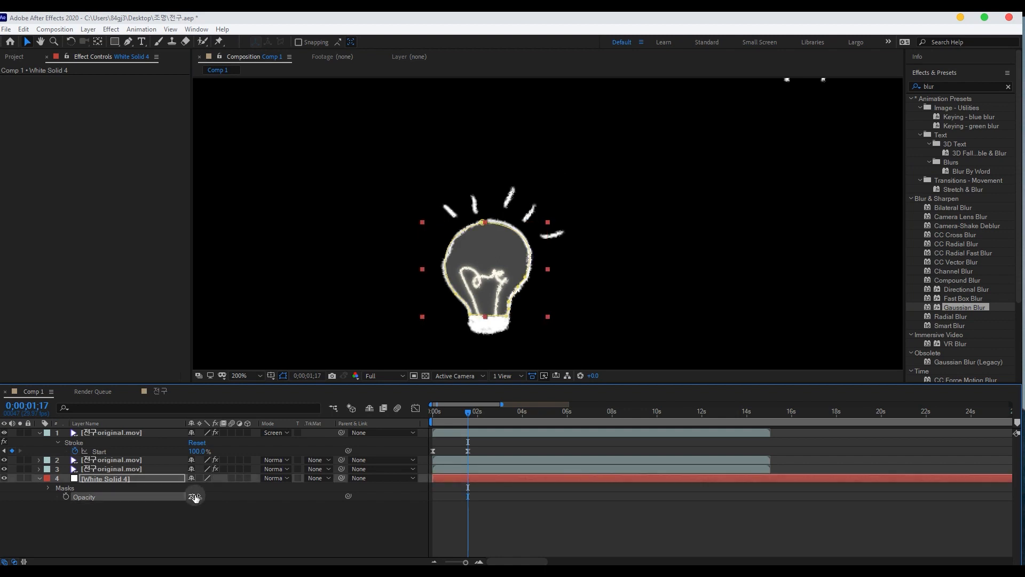
left_click(247, 528)
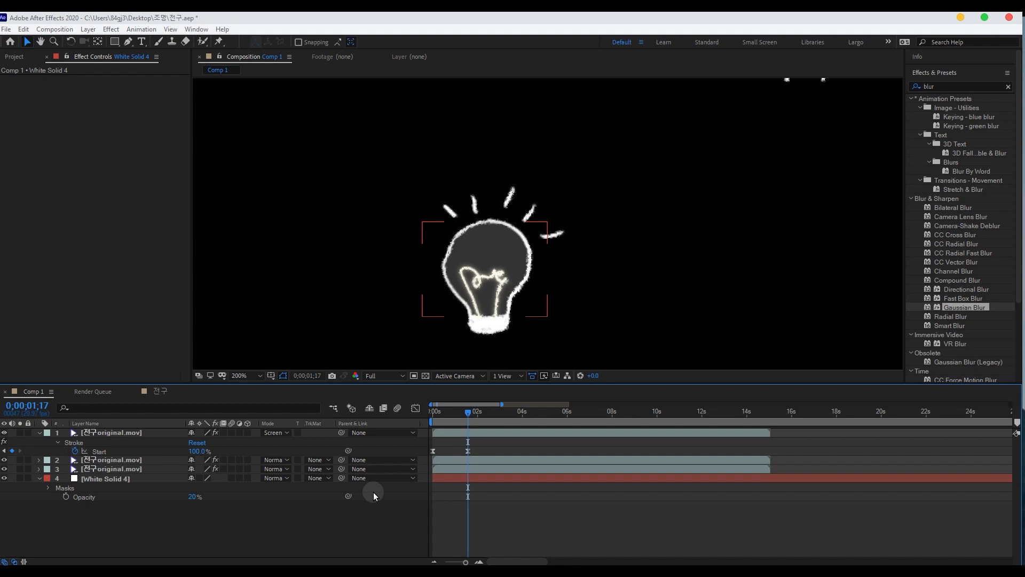
Delay the white solid's start to about 0;00;25, previewing the animation to check when the bulb's fill comes in.
left_click_drag(467, 416, 427, 417)
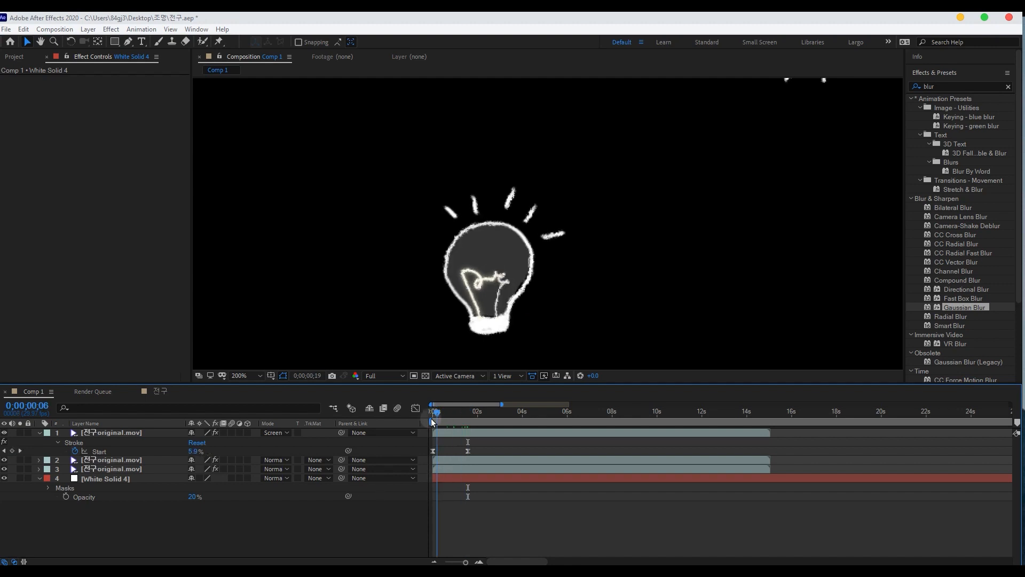
left_click(482, 478)
key("space")
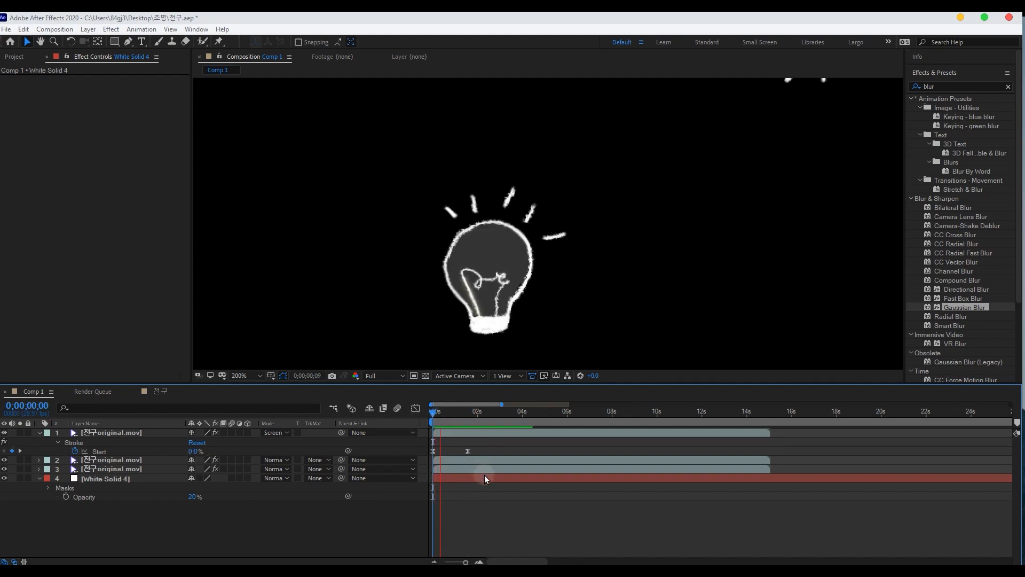
left_click_drag(486, 479, 505, 479)
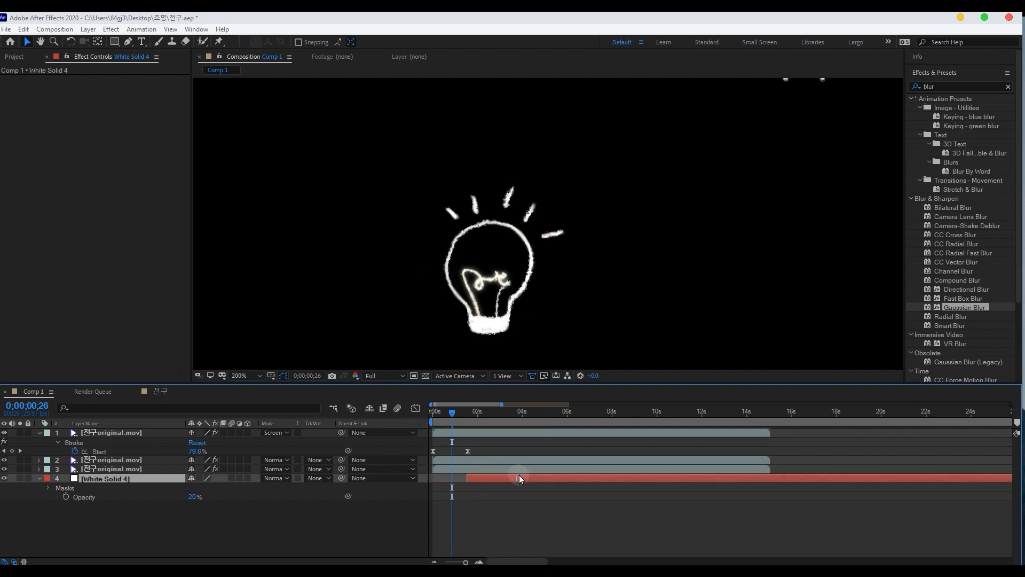
left_click_drag(452, 416, 439, 416)
key("space")
key("space")
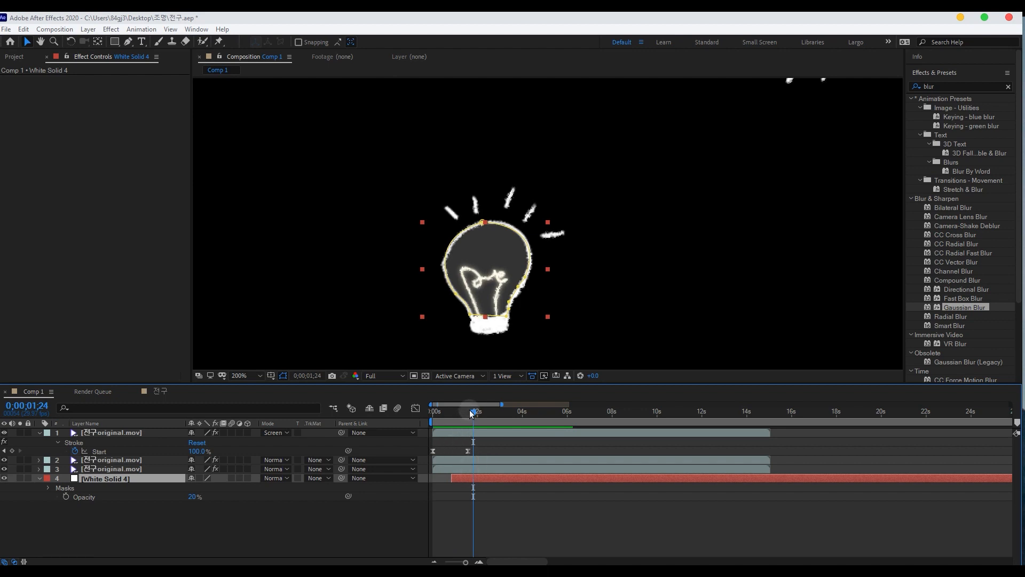
Start keyframing the white solid's Opacity at its start, 0;00;00;25.
left_click_drag(473, 411, 451, 412)
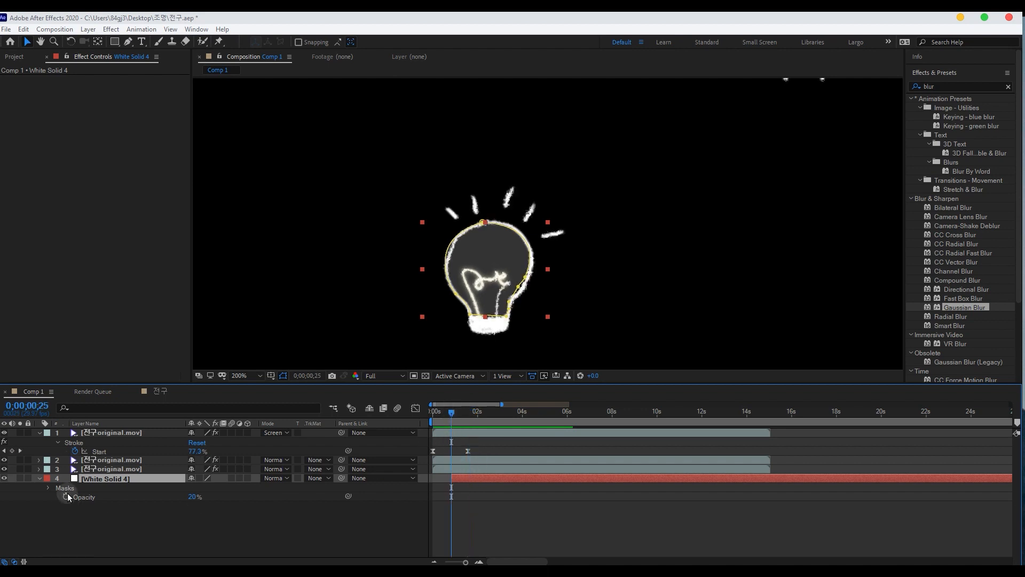
left_click(67, 497)
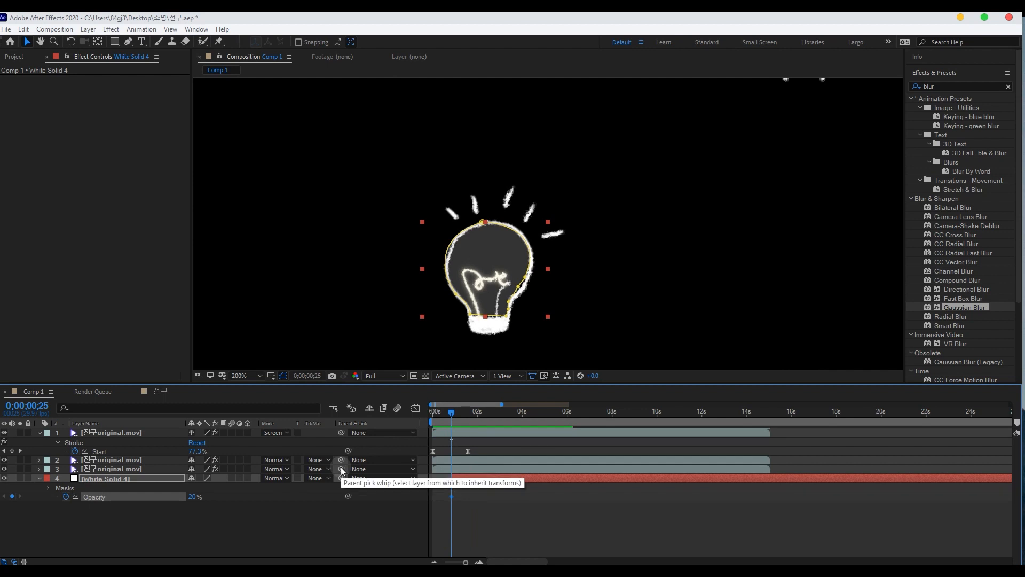
left_click(469, 416)
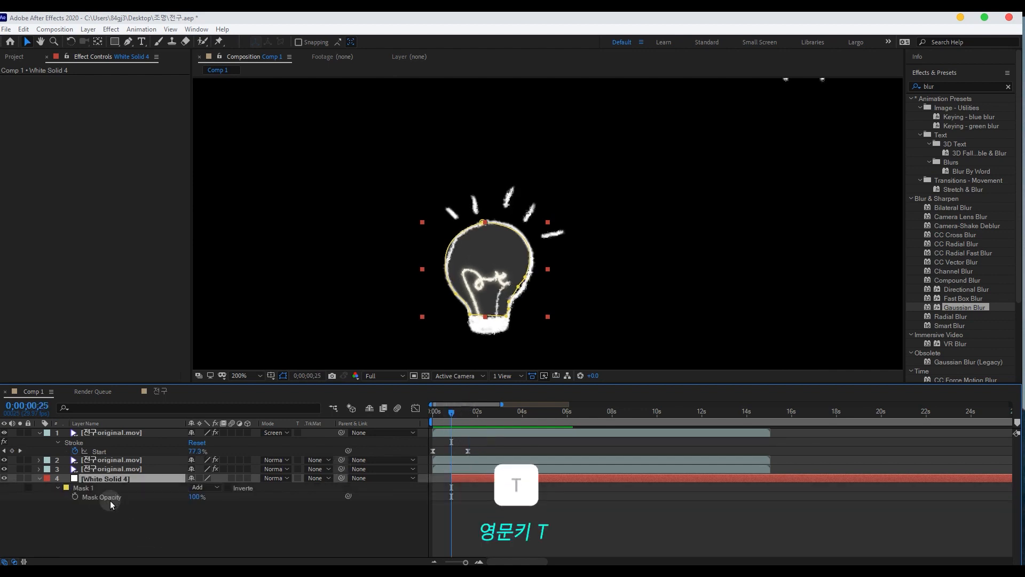
key("t")
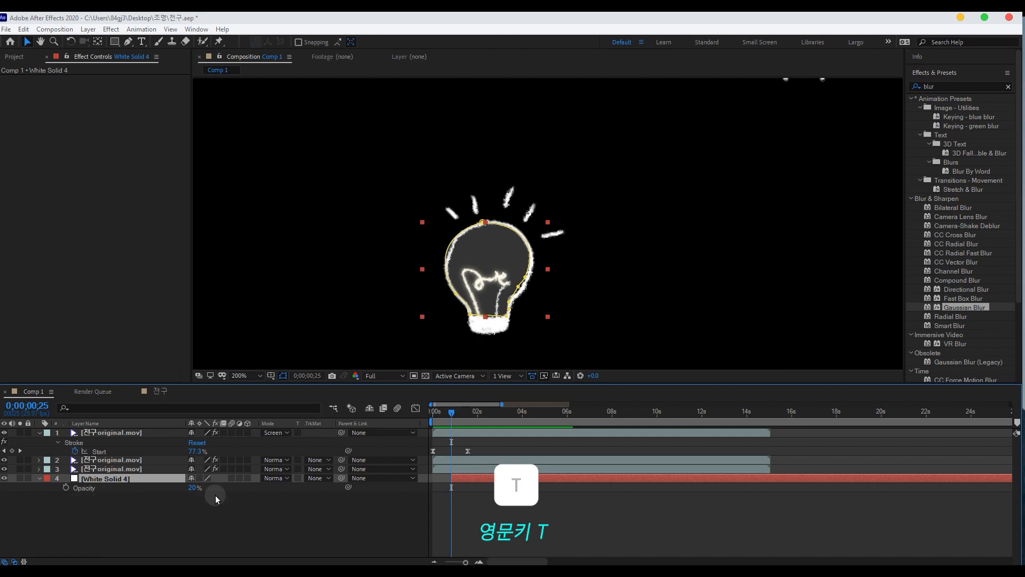
left_click(66, 487)
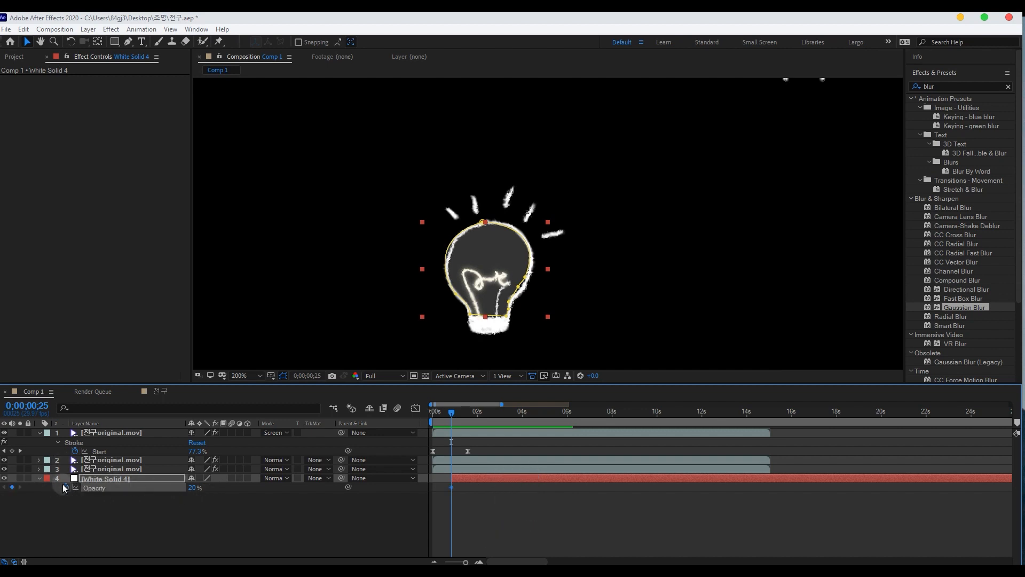
Add a second Opacity keyframe to the white solid at 0;00;01;16, keeping it at 20%.
left_click(452, 416)
left_click_drag(452, 415, 468, 415)
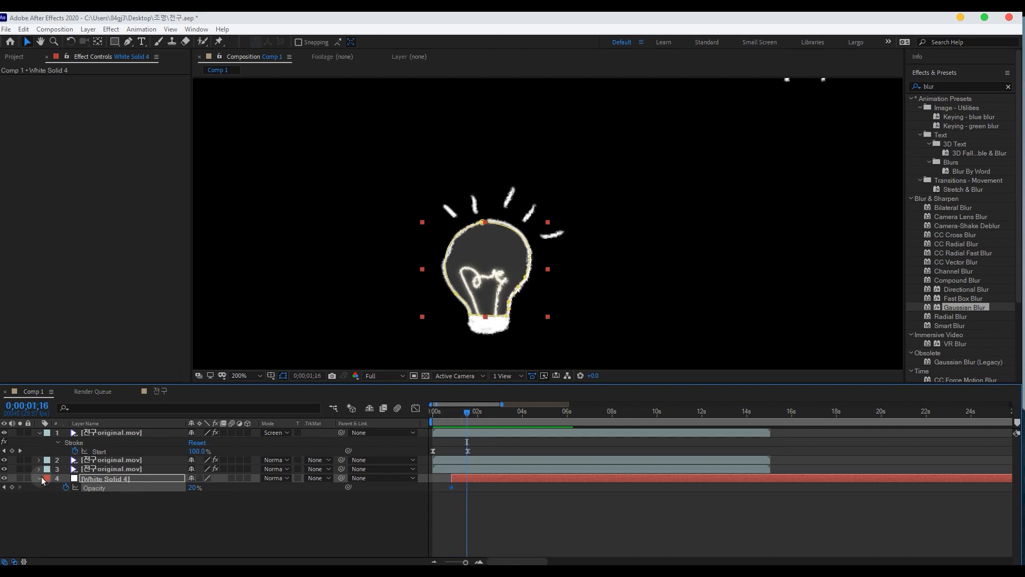
left_click(12, 488)
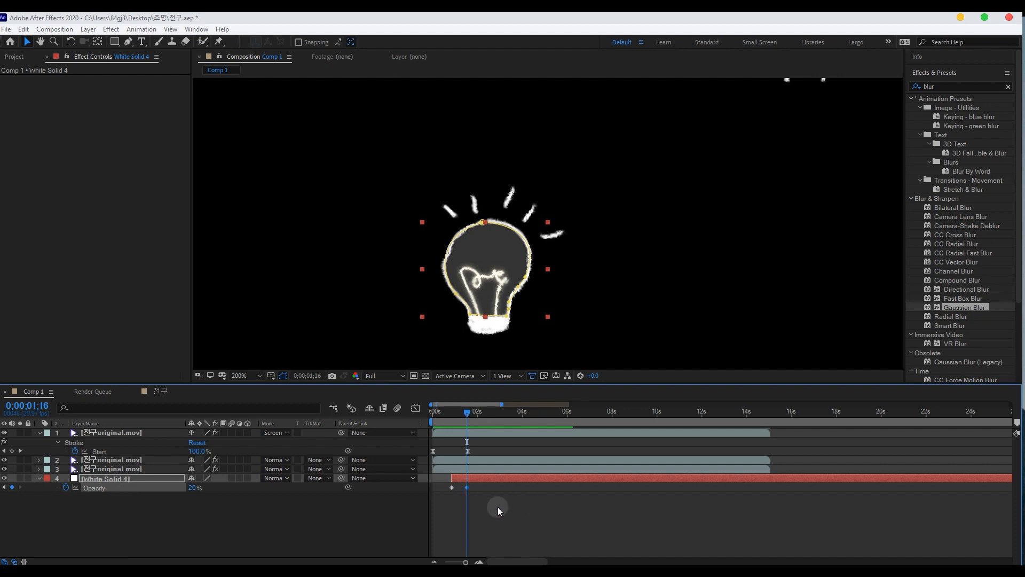
Set the white solid's first Opacity keyframe to 0% and preview the fade-in from the beginning.
left_click(5, 488)
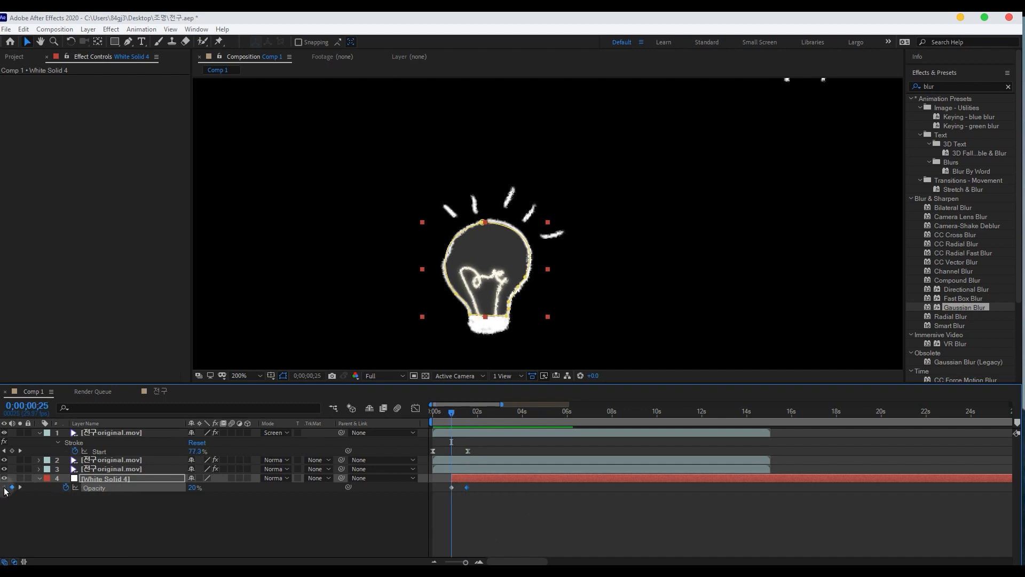
left_click_drag(194, 488, 127, 500)
left_click(556, 542)
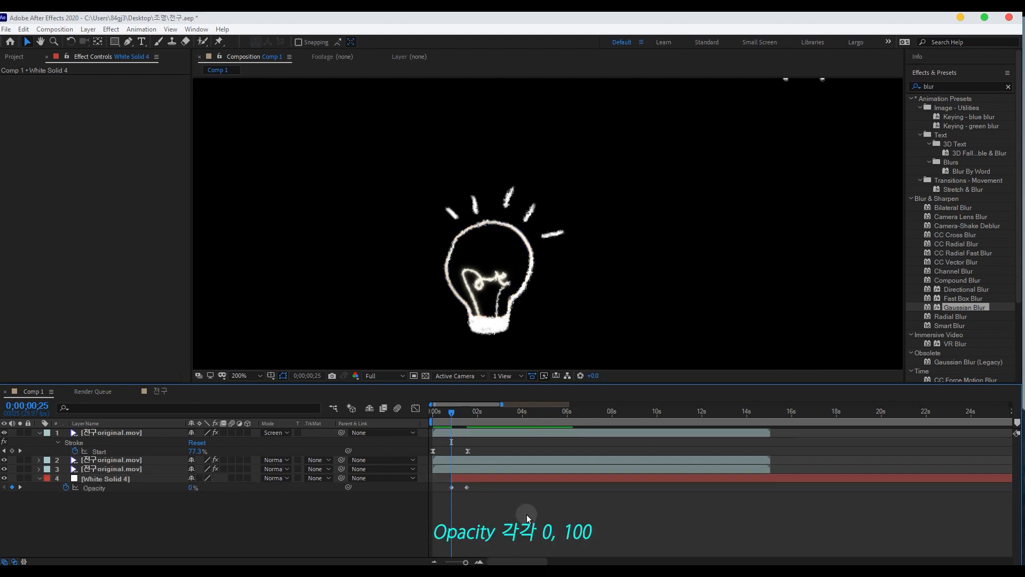
key("space")
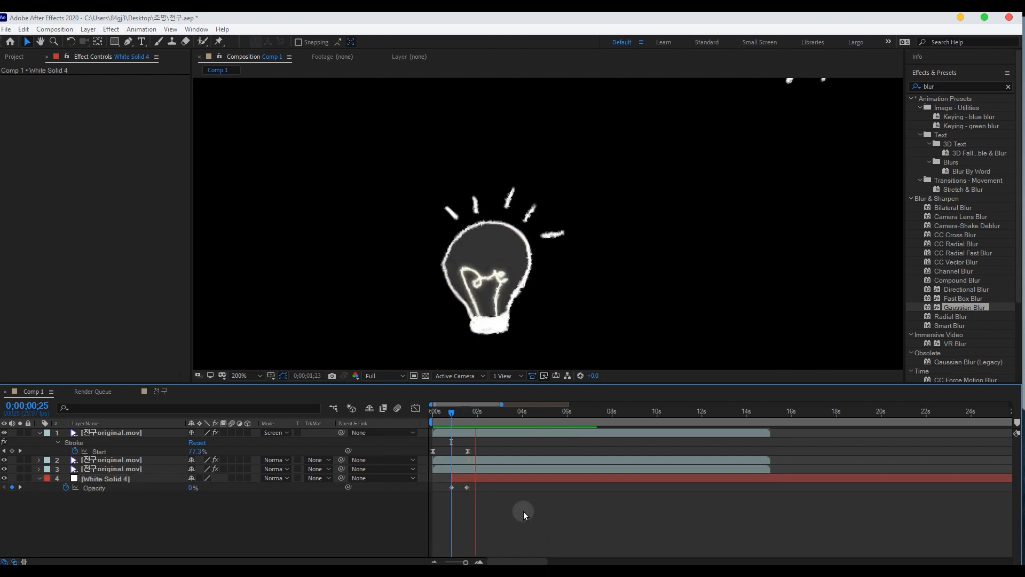
key("space")
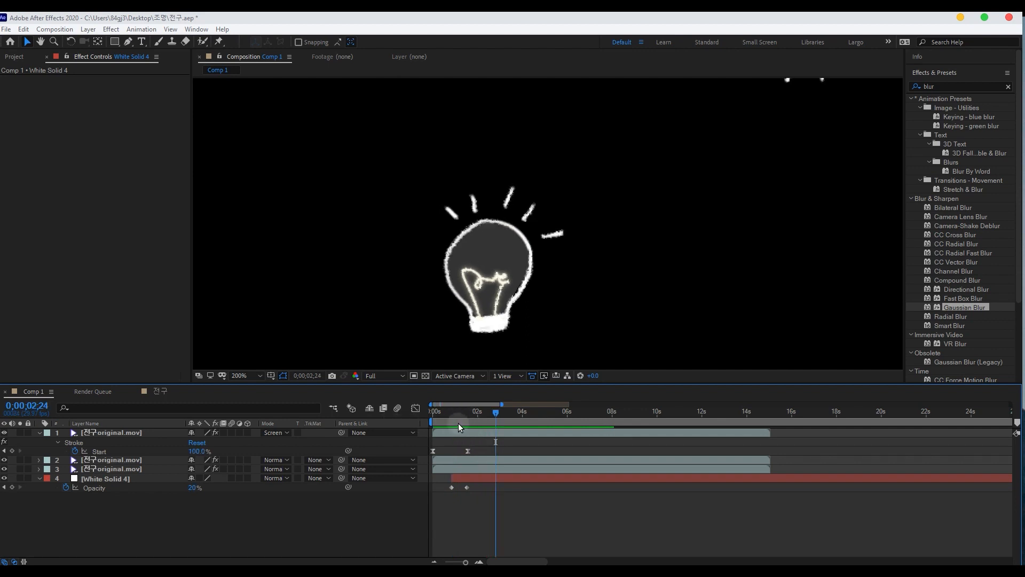
left_click_drag(466, 420, 432, 420)
key("space")
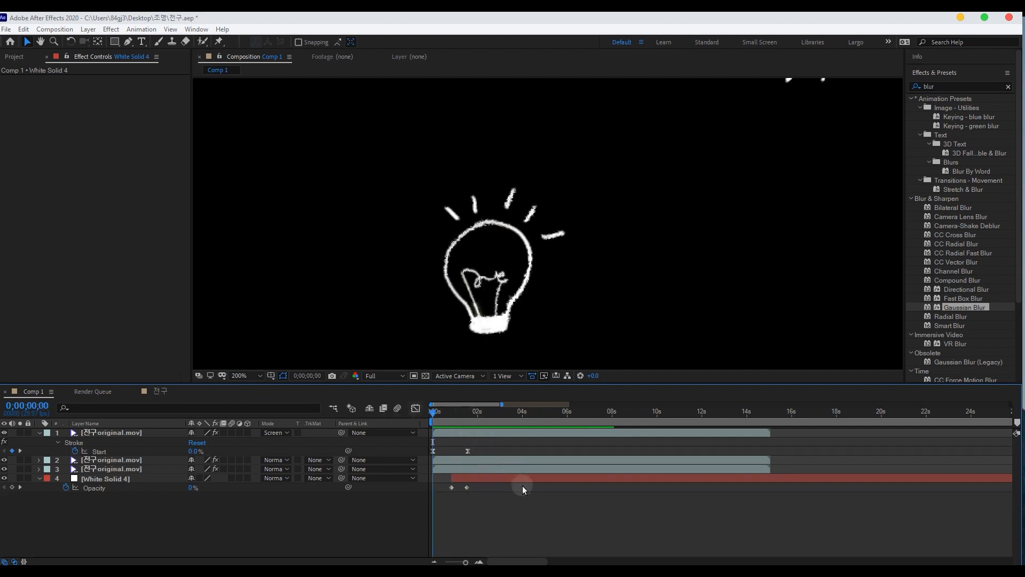
key("space")
Shift the white solid slightly earlier in the timeline and preview the animation from the start.
left_click_drag(480, 502, 492, 478)
left_click_drag(479, 414, 433, 414)
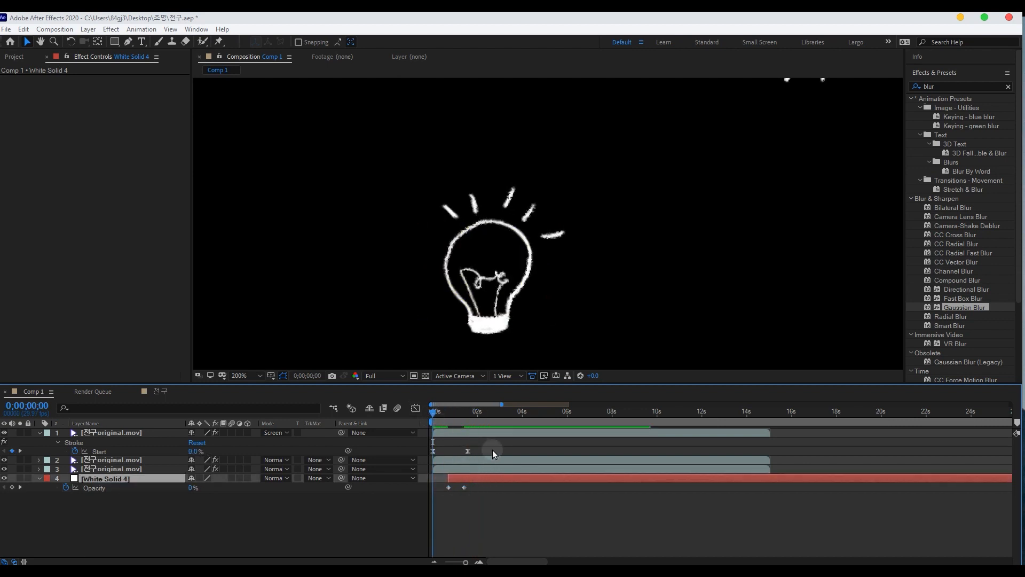
key("space")
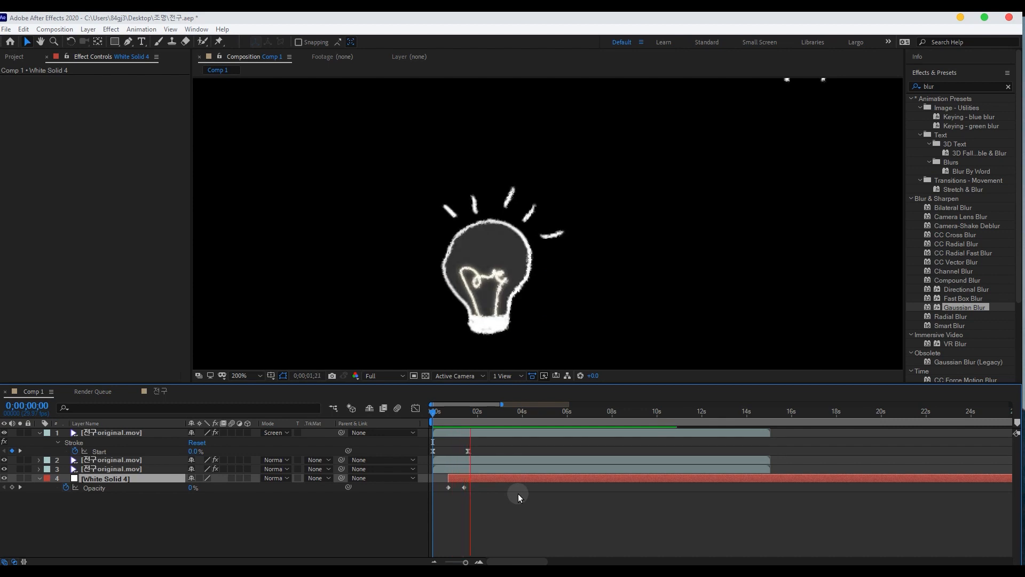
key("space")
Apply Easy Ease to both of the white solid's Opacity keyframes and preview the smoothed fade-in.
left_click_drag(491, 504, 435, 480)
key("F9")
left_click(483, 499)
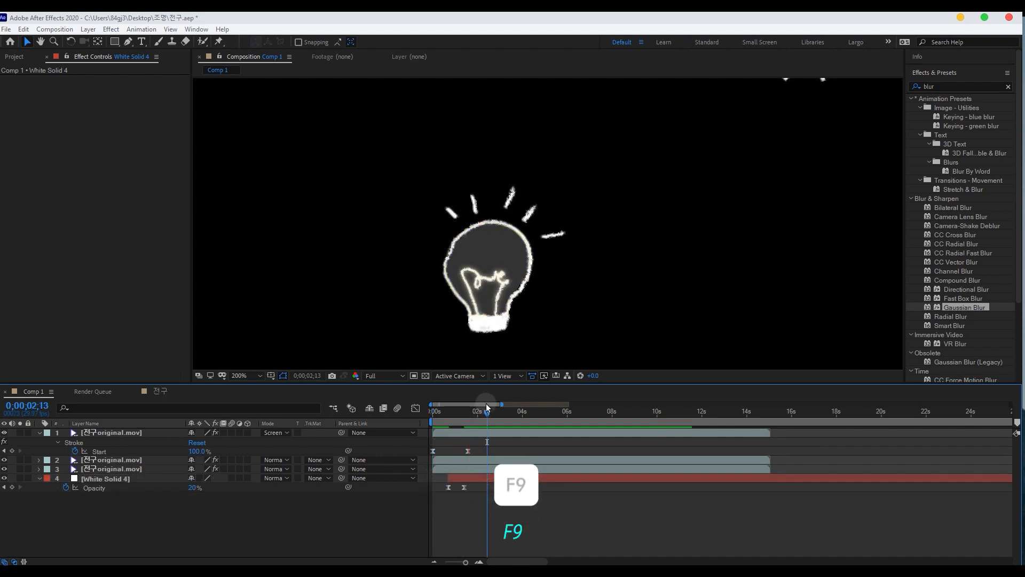
left_click_drag(479, 417, 390, 423)
key("space")
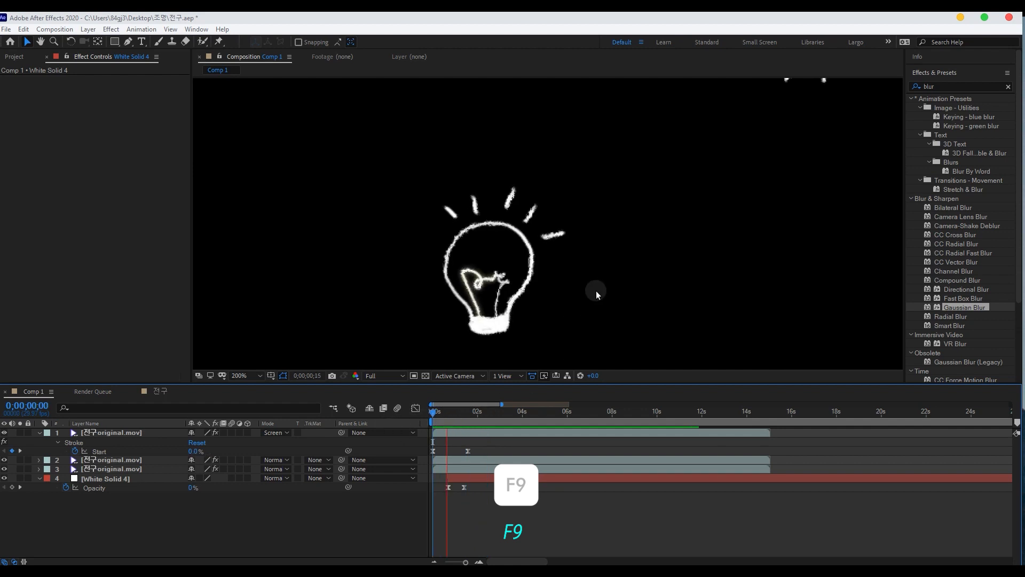
left_click(487, 481)
left_click(302, 516)
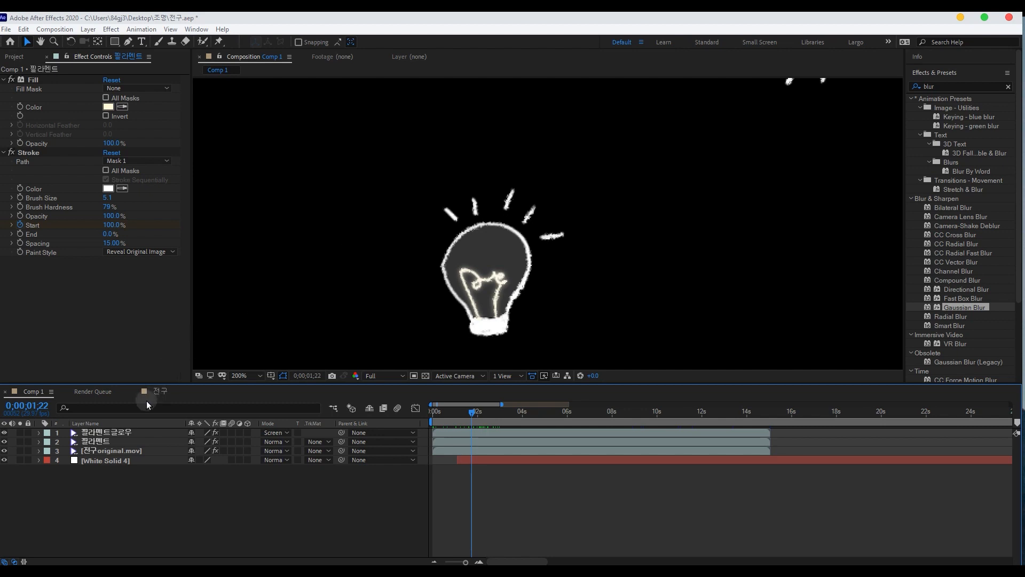
Duplicate the 전구original.mov layer that holds the white bulb drawing.
left_click(136, 453)
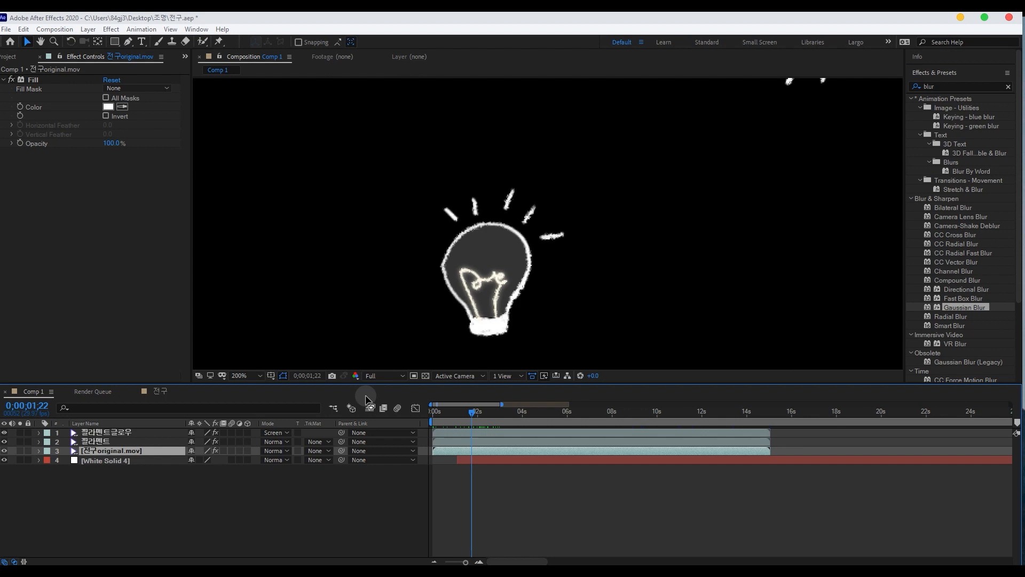
left_click(100, 478)
left_click(117, 452)
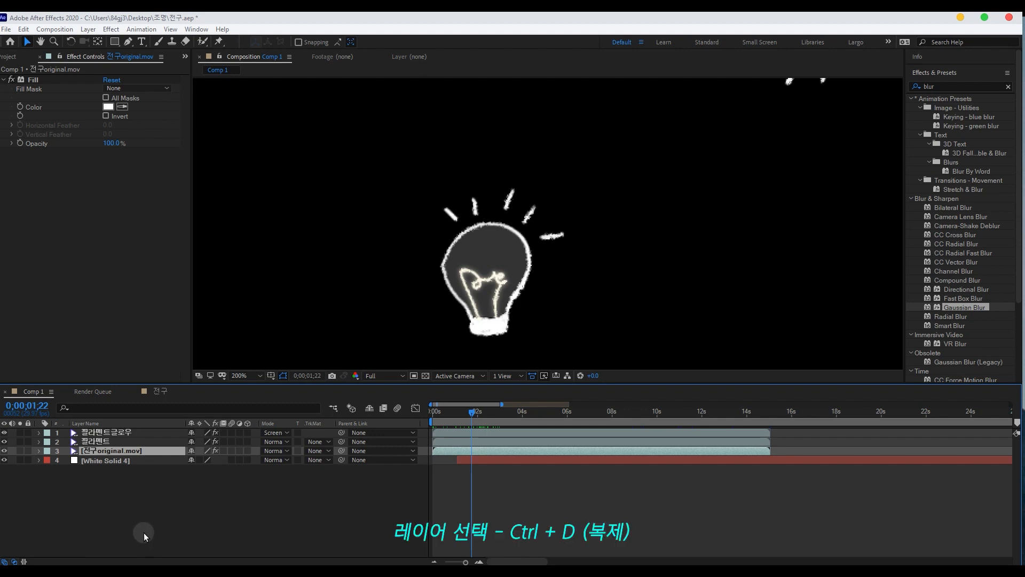
key("ctrl+d")
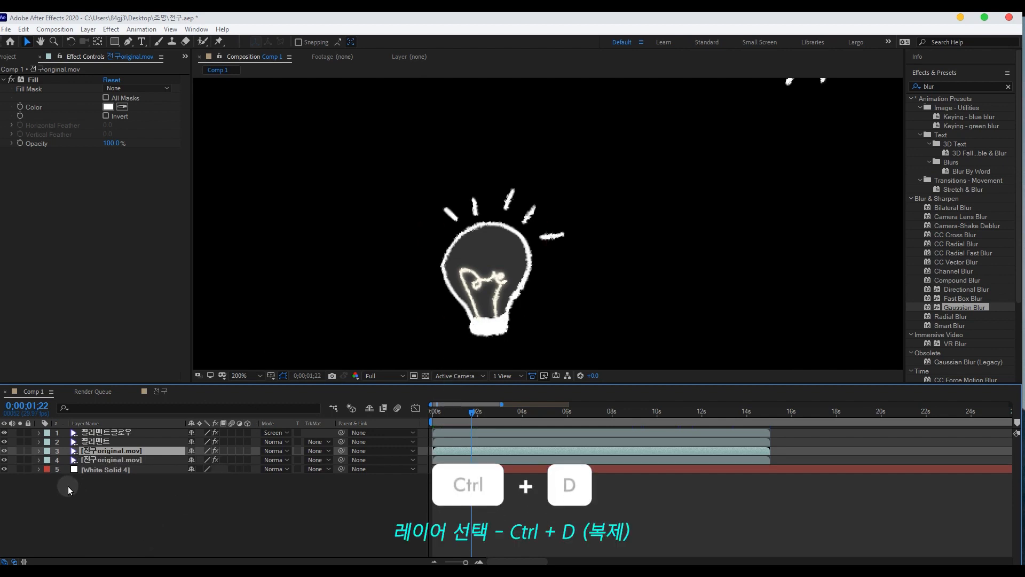
left_click(117, 483)
left_click(122, 461)
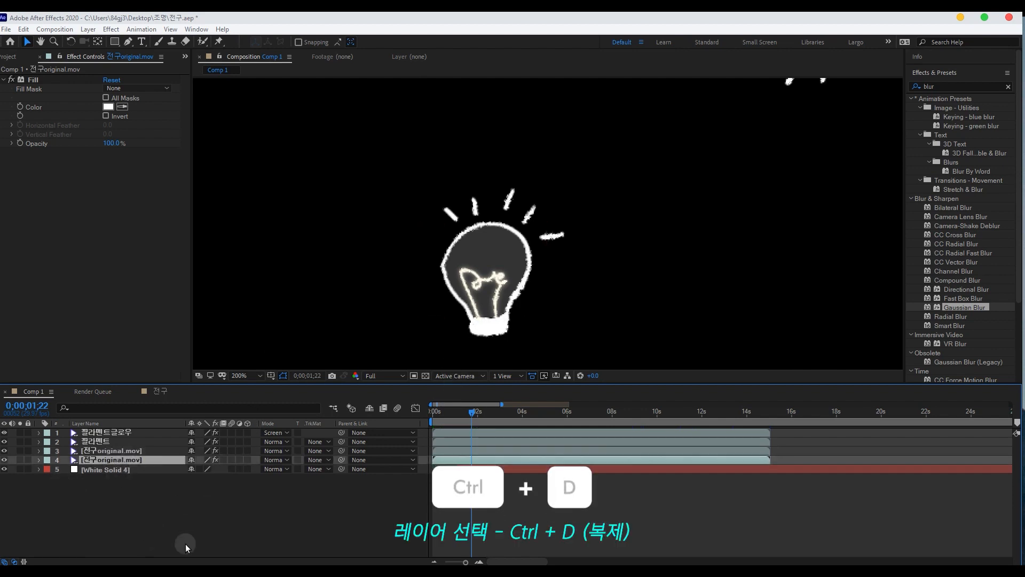
Rename the upper 전구original.mov copy as 빛 막대기.
right_click(120, 452)
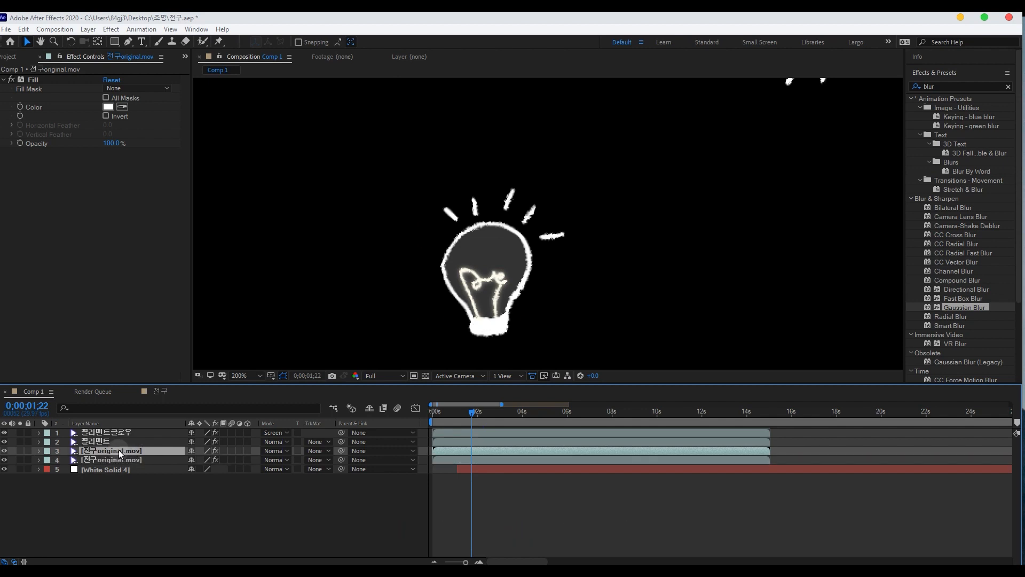
left_click(160, 430)
type("ql")
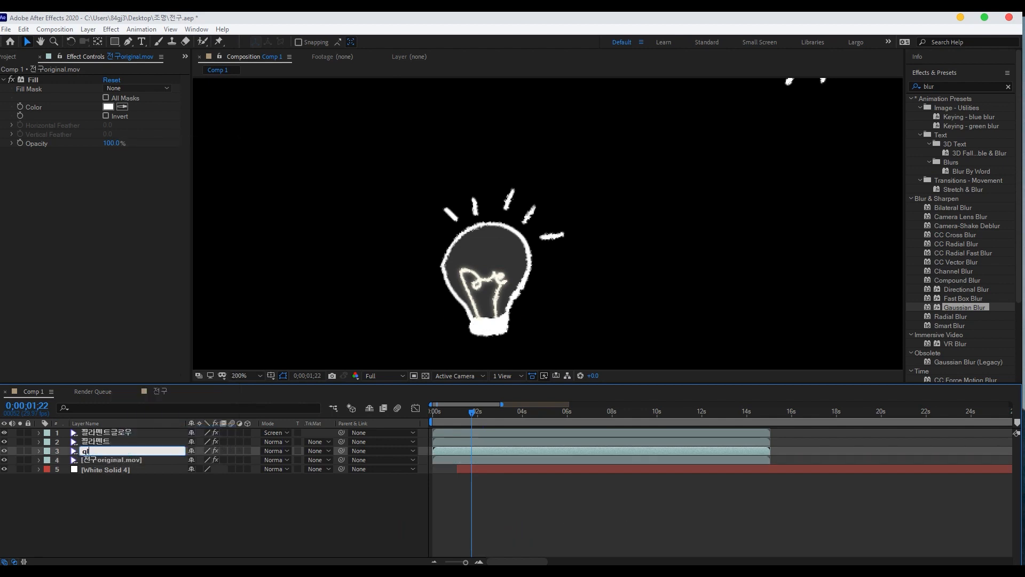
type(" 막대기")
key("Return")
Start a Pen tool mask on the lower 전구original.mov layer, running up the bulb's right side and passing below the light rays.
left_click(117, 460)
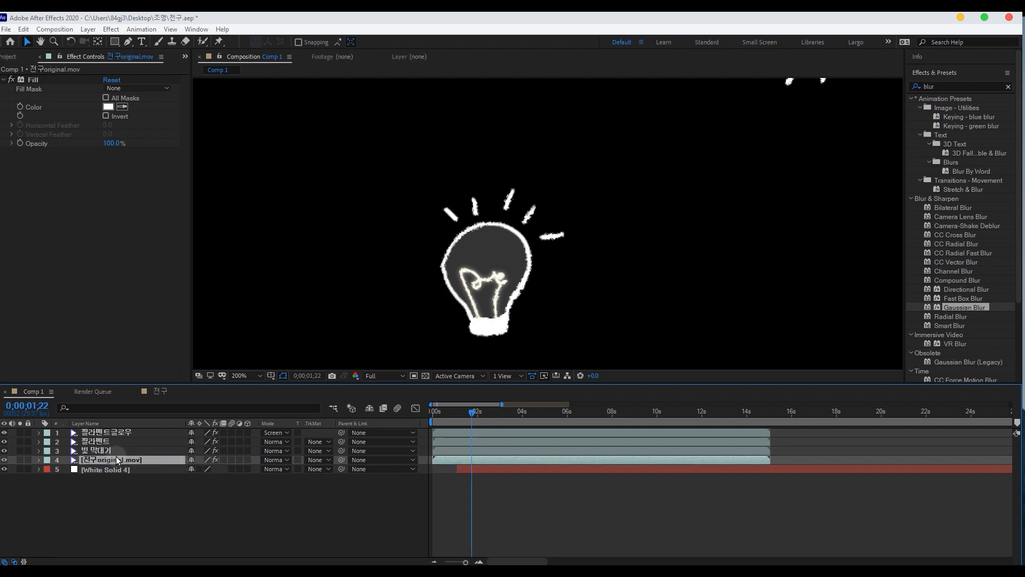
left_click(128, 41)
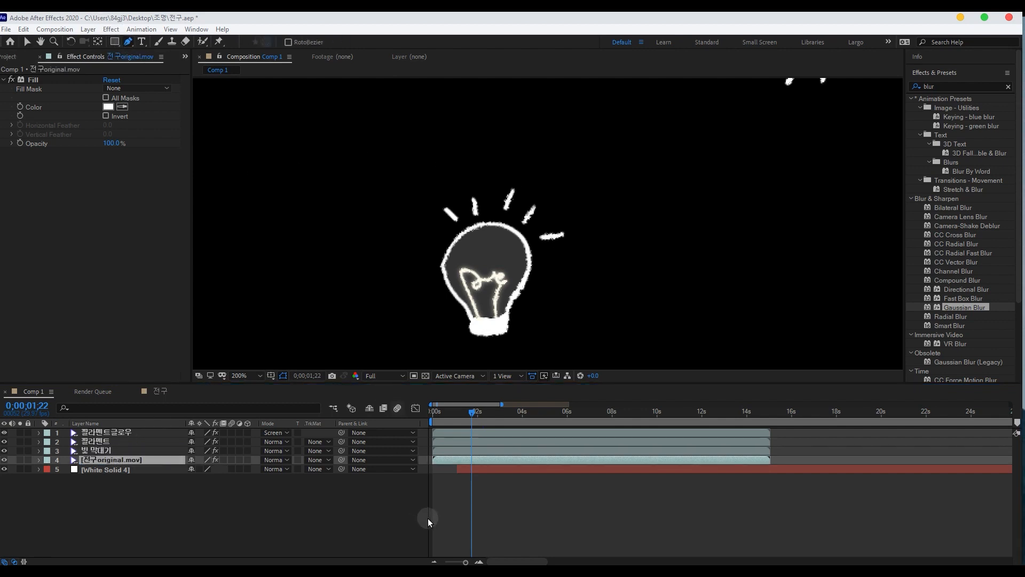
left_click_drag(523, 340, 523, 314)
left_click(541, 266)
left_click(538, 249)
left_click(529, 236)
left_click(507, 218)
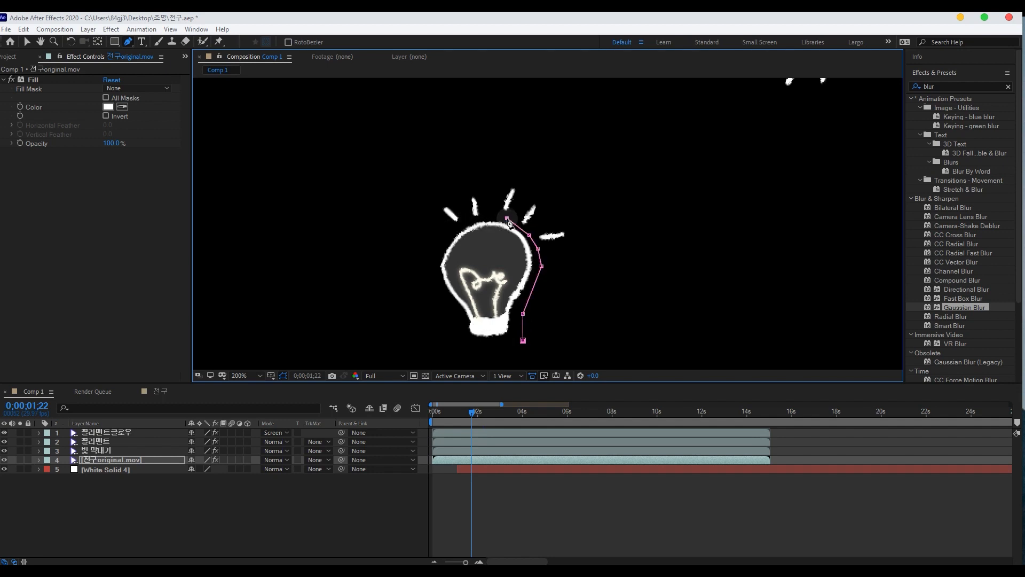
Continue the mask around the bulb's top, left side and base, close it, and check the layer in solo.
left_click(464, 221)
left_click(430, 250)
left_click(427, 282)
left_click(441, 308)
left_click(448, 332)
left_click(459, 353)
left_click(477, 351)
left_click(498, 348)
left_click(523, 340)
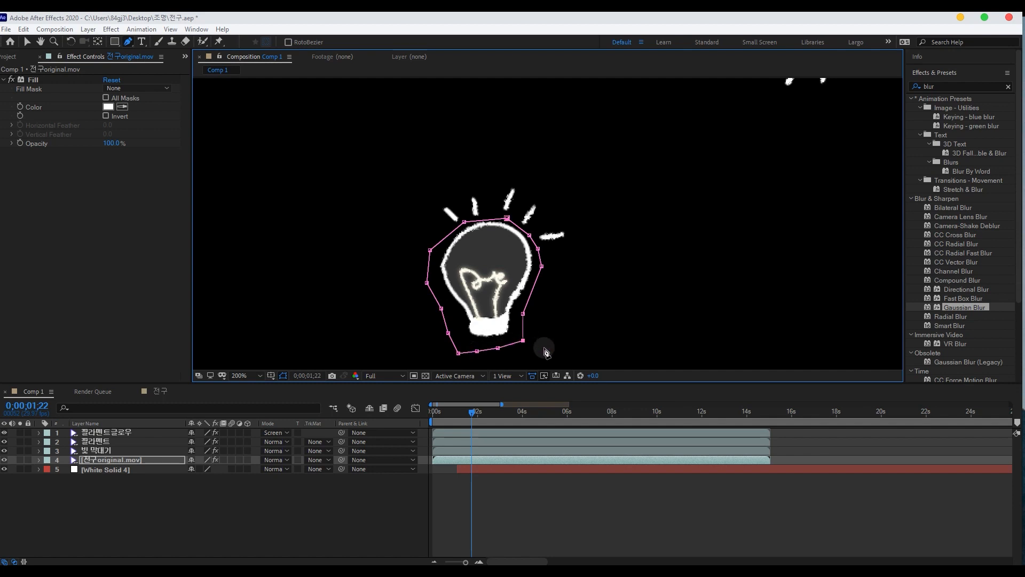
left_click(20, 460)
left_click(20, 460)
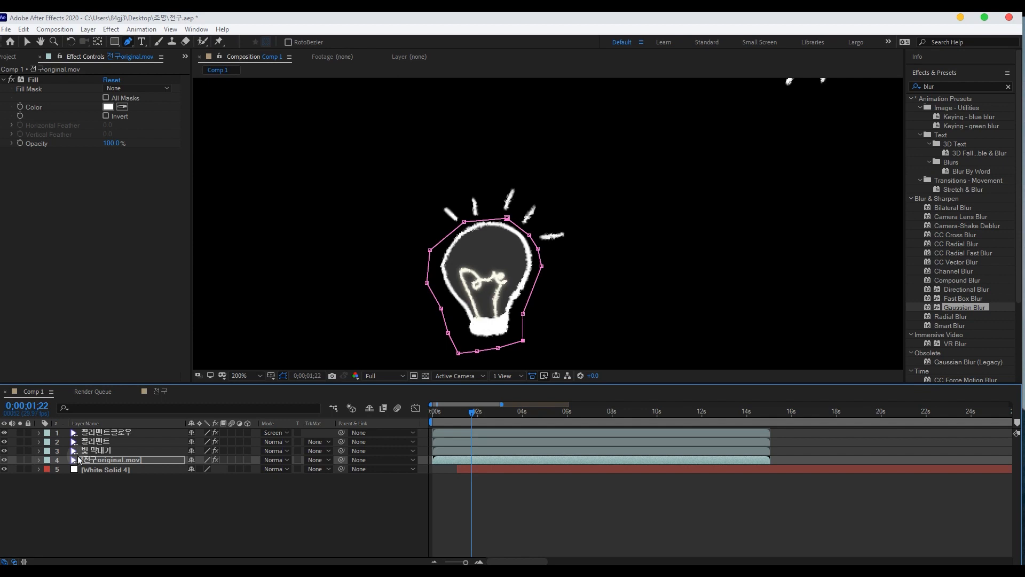
Start a Pen tool mask on the 빛 막대기 layer, tracing below the light rays and around the far right ray.
left_click(80, 452)
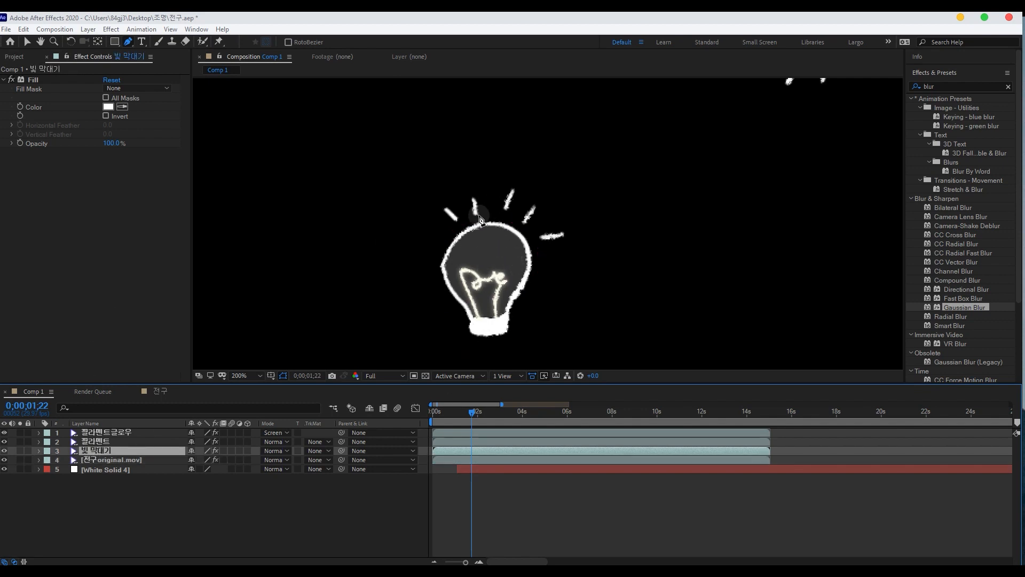
left_click(456, 233)
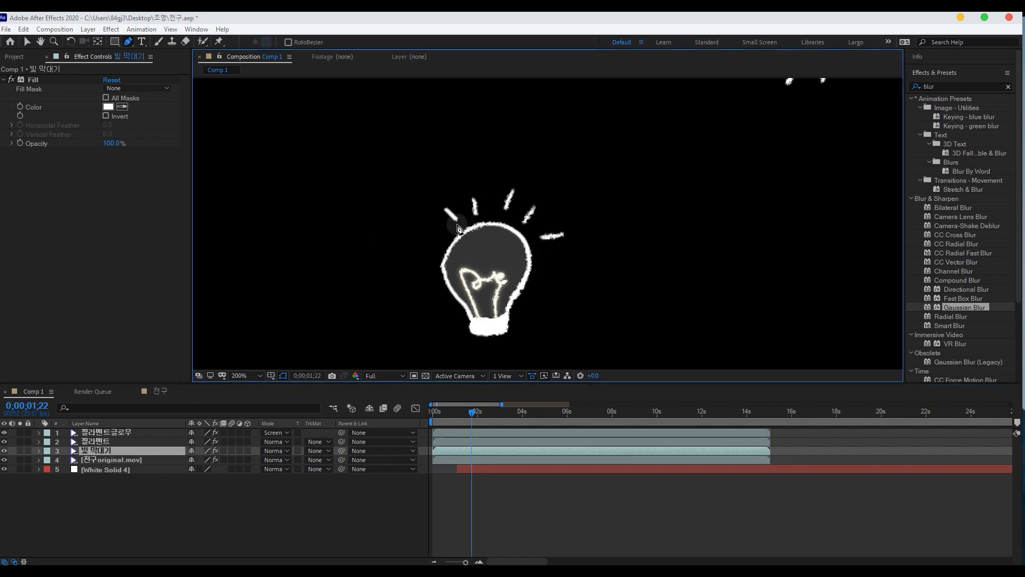
left_click(489, 214)
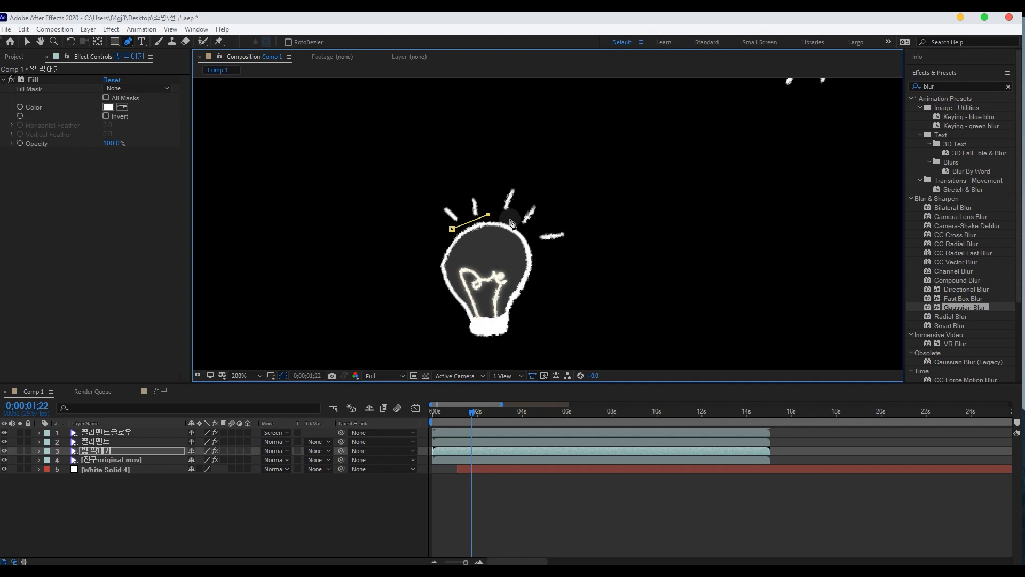
left_click(536, 242)
left_click(550, 251)
left_click(571, 249)
left_click(573, 230)
Continue the mask over the tops of the light rays and close it beside the leftmost ray.
left_click(550, 196)
left_click(508, 179)
left_click(472, 184)
left_click(441, 198)
left_click(424, 217)
left_click(452, 230)
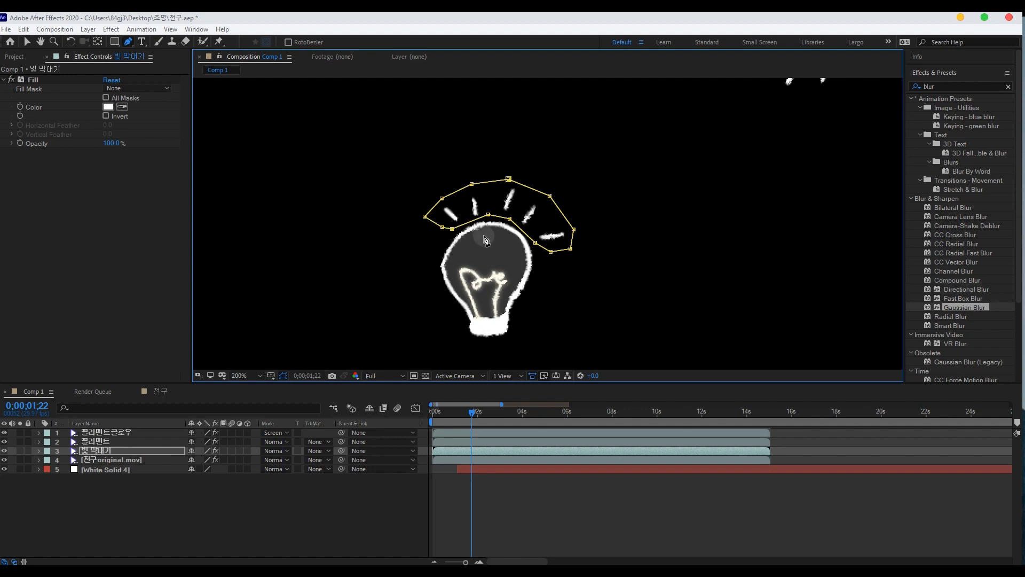
Solo the 빛 막대기 and 전구original.mov layers to check their masks, then return to the Selection tool.
left_click(20, 450)
left_click(20, 459)
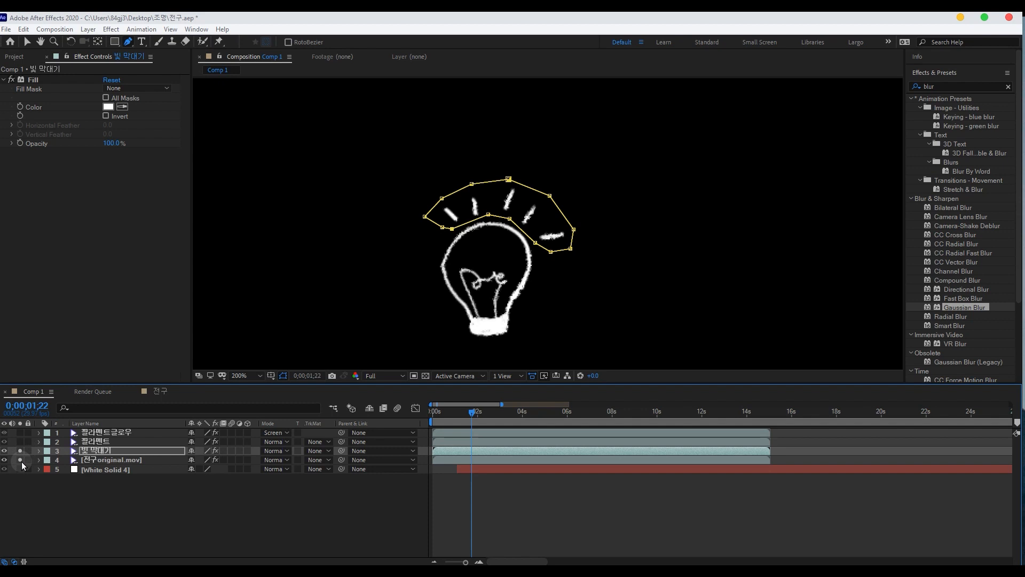
left_click(26, 42)
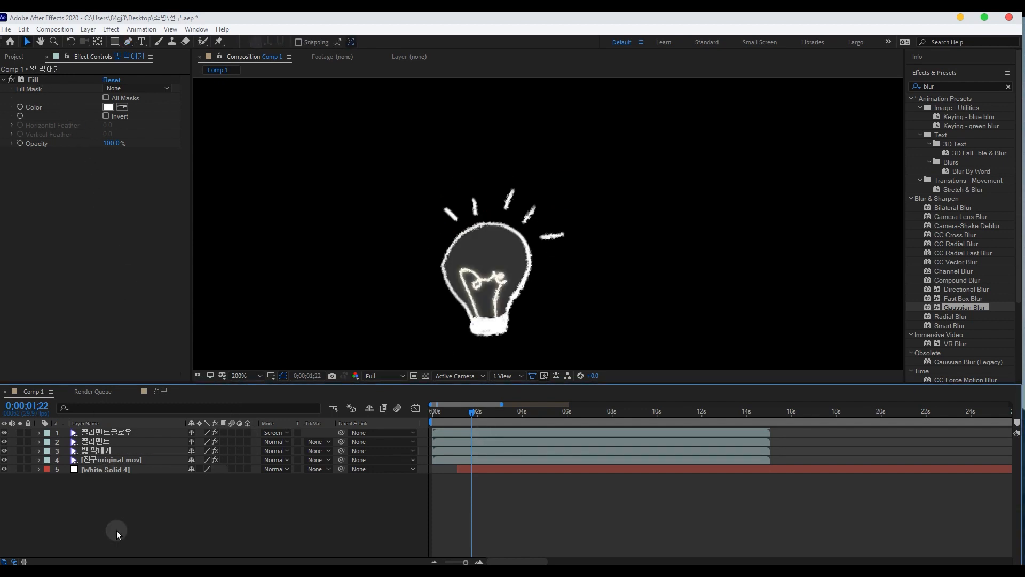
Start a yellow Pen tool shape, tracing between the bulb's top and the light rays and around the far right ray.
left_click(129, 41)
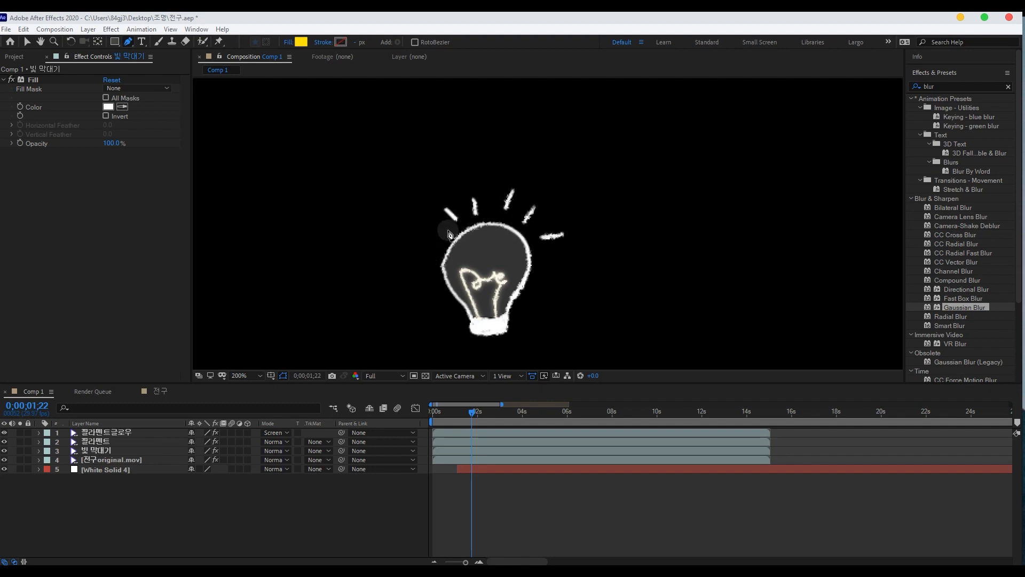
left_click(450, 229)
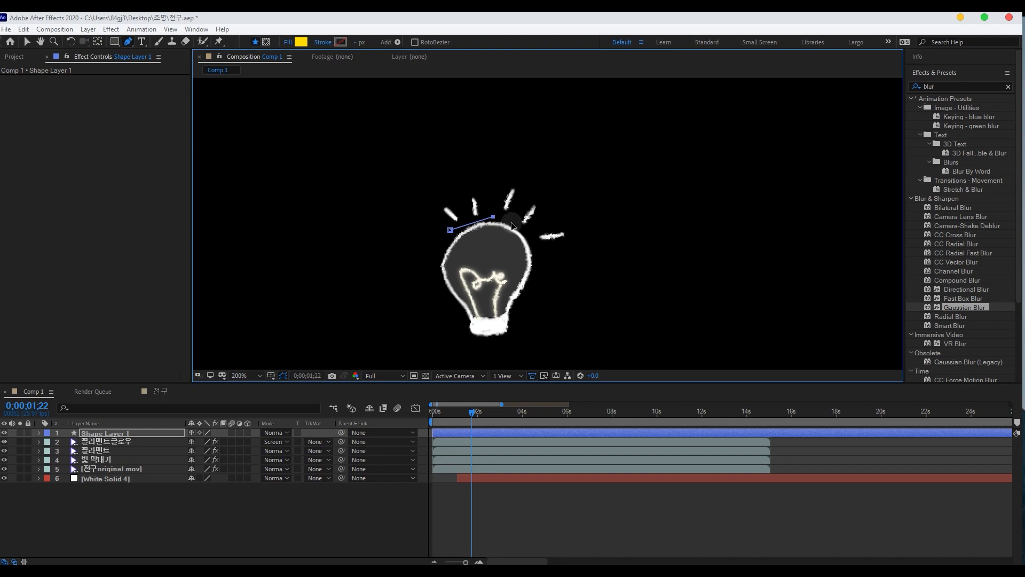
left_click(537, 247)
left_click(558, 248)
left_click(573, 247)
left_click(575, 241)
left_click(575, 214)
left_click(550, 195)
left_click(519, 175)
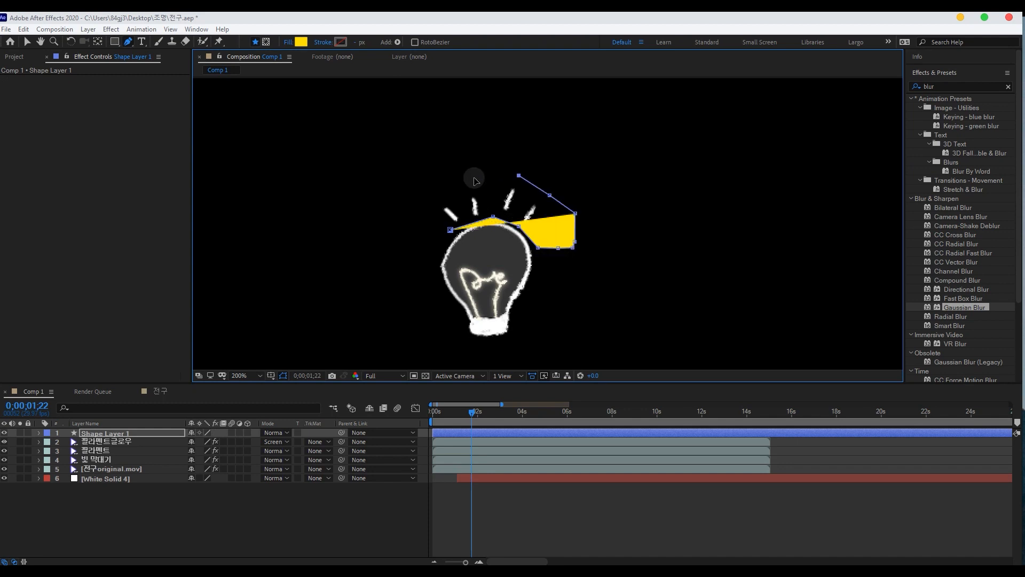
Continue the yellow shape over the ray tops, close it beside the leftmost ray, and extend both ends to cover all the rays.
left_click(474, 178)
left_click(425, 194)
left_click(417, 209)
left_click(431, 223)
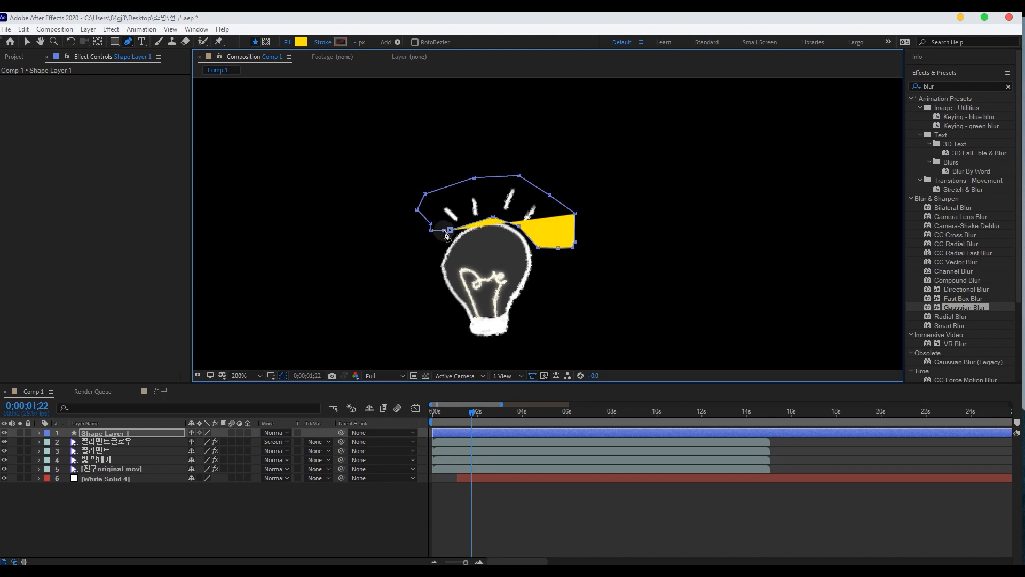
left_click(493, 217)
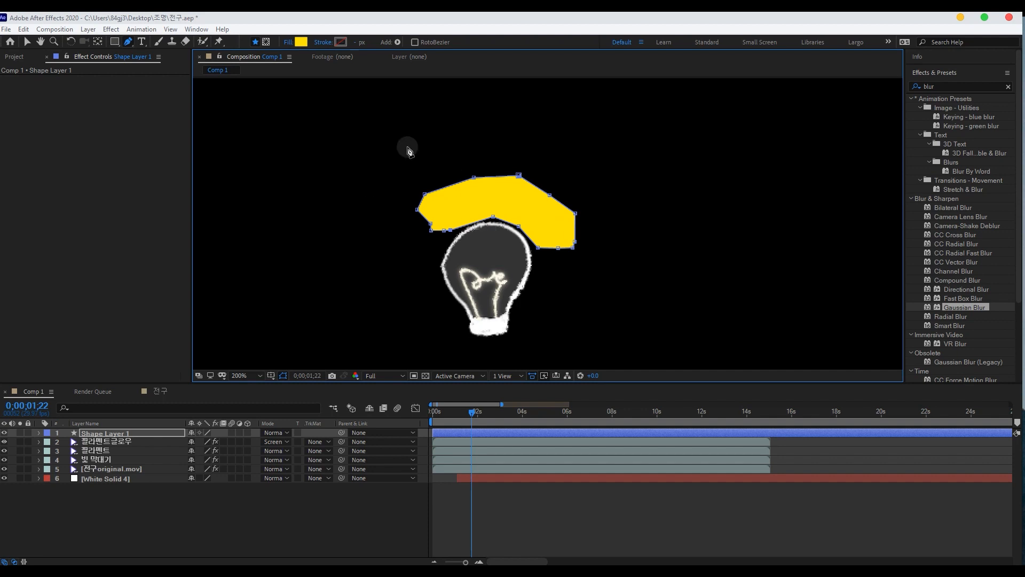
left_click(28, 42)
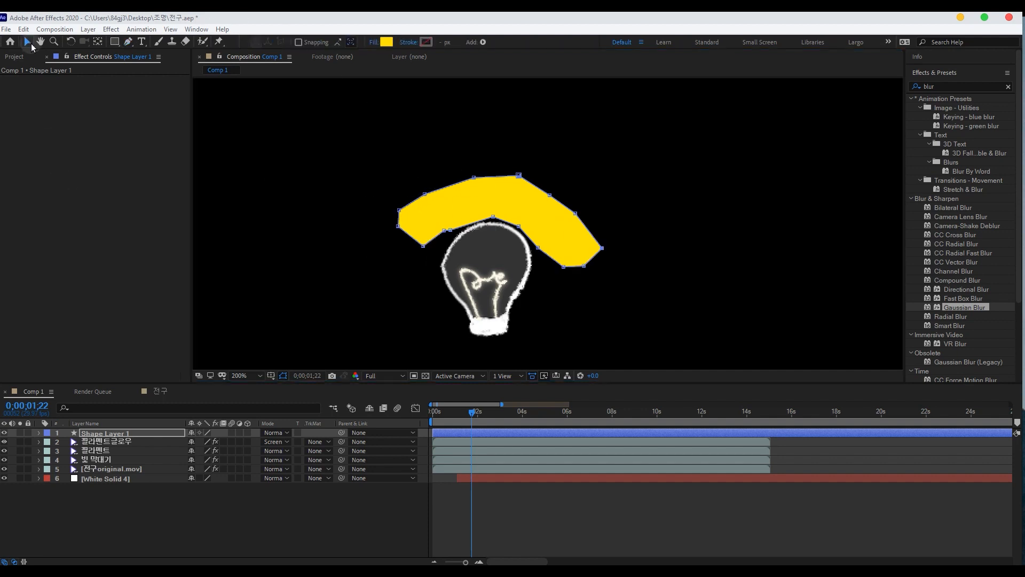
left_click(556, 495)
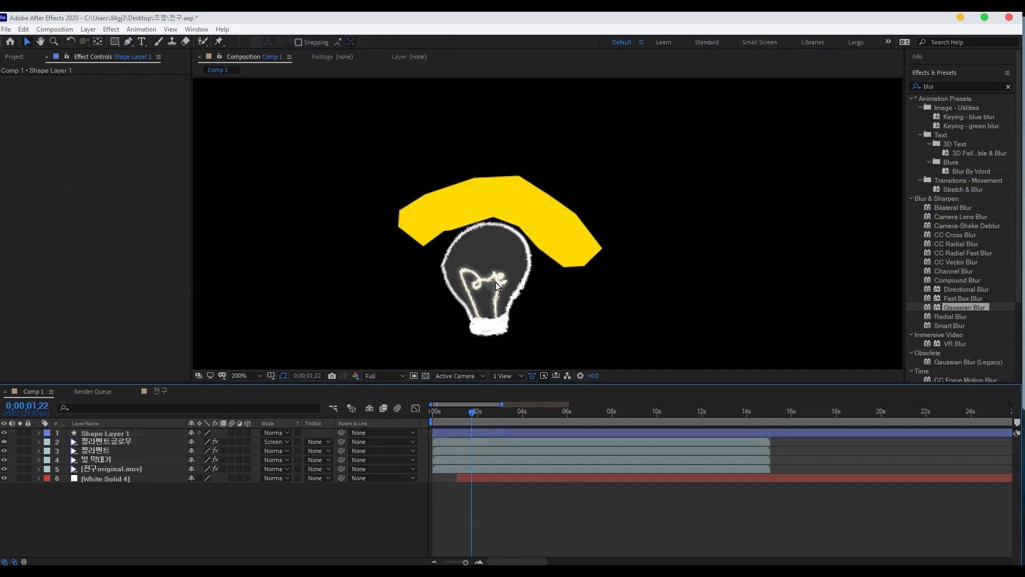
Refine the shape's lower left edge with an extra Pen tool point, and place Shape Layer 1 directly above the 빛 막대기 layer.
left_click(517, 216)
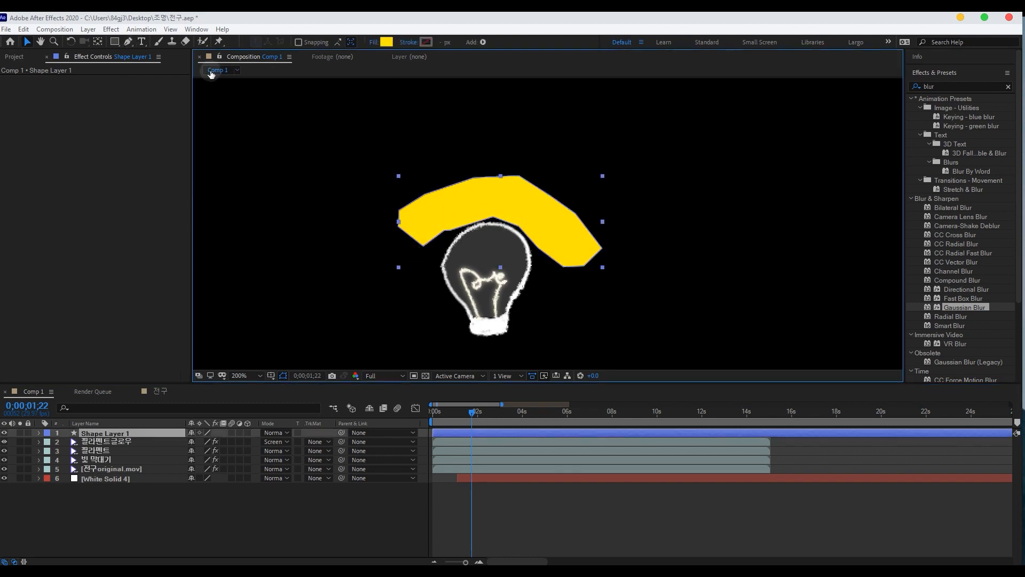
left_click(128, 41)
left_click(453, 230)
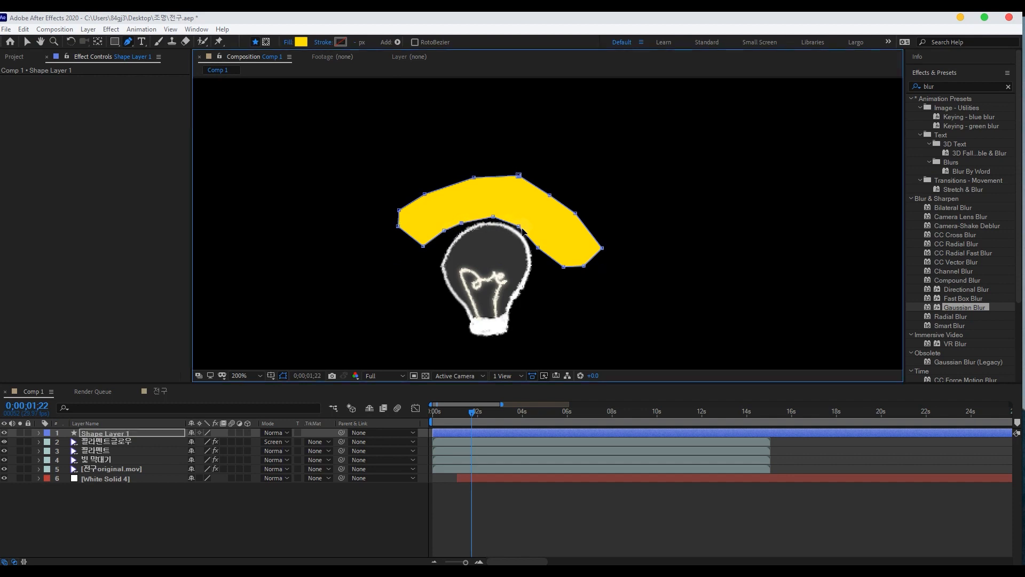
left_click(26, 42)
left_click(146, 525)
left_click_drag(101, 433, 114, 449)
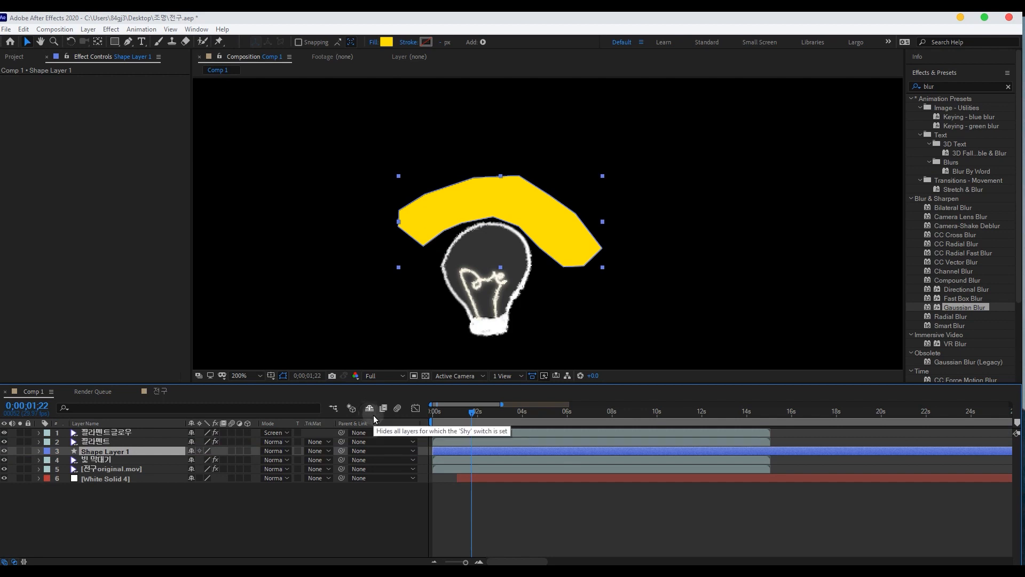
Preview the animation, reveal the 필라멘트 layer's keyframes, and go to its last Stroke Start keyframe at 0;00;01;18.
left_click(481, 442)
key("space")
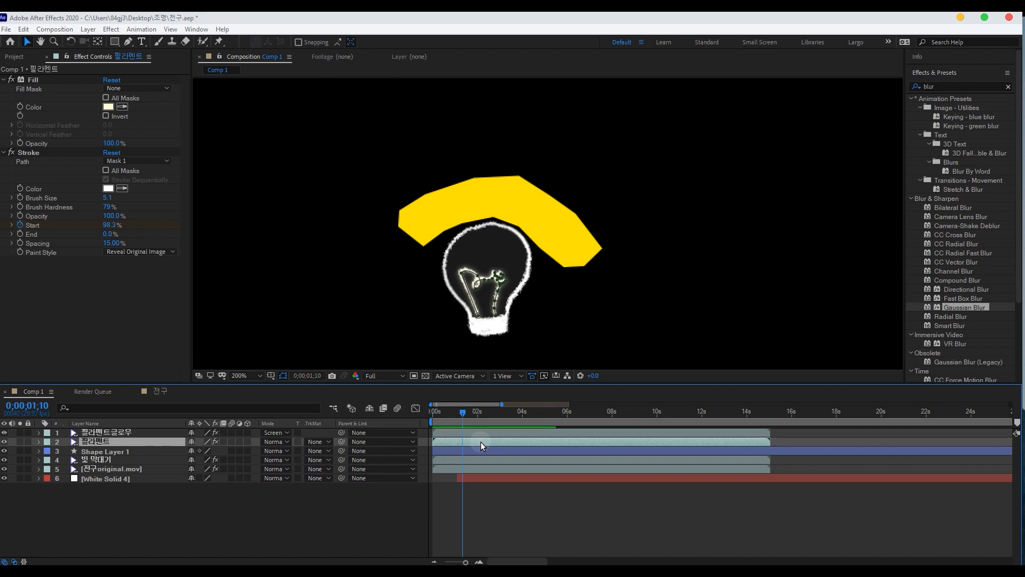
key("u")
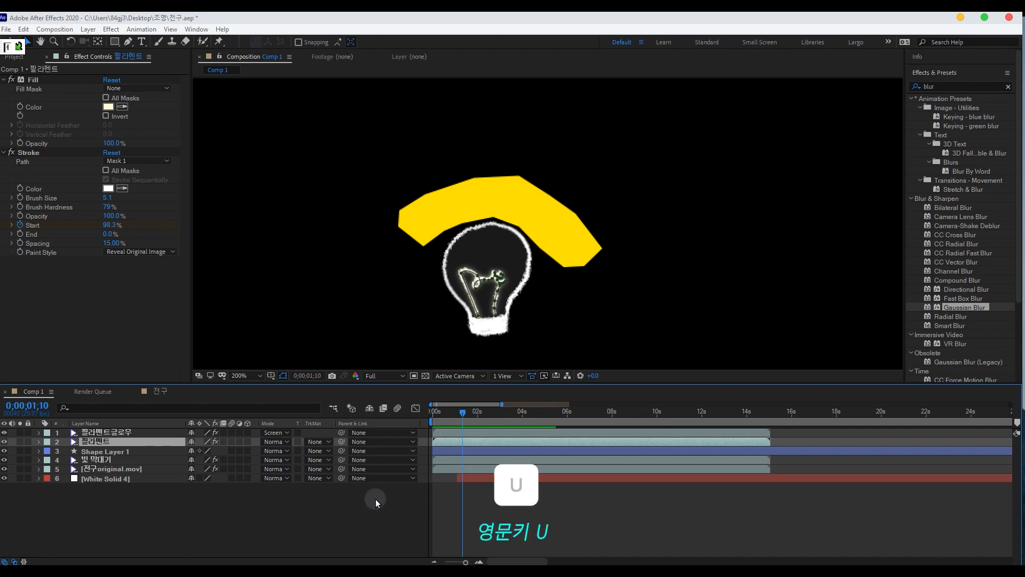
left_click(458, 414)
left_click_drag(458, 414, 469, 414)
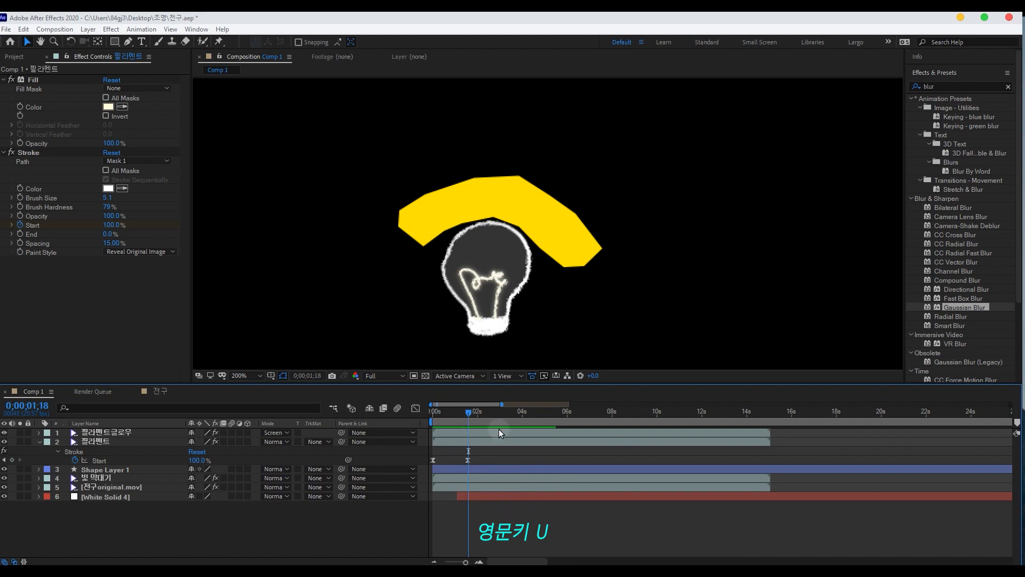
Reveal Shape Layer 1's Position and add a Position keyframe at 0;00;01;18.
left_click(478, 469)
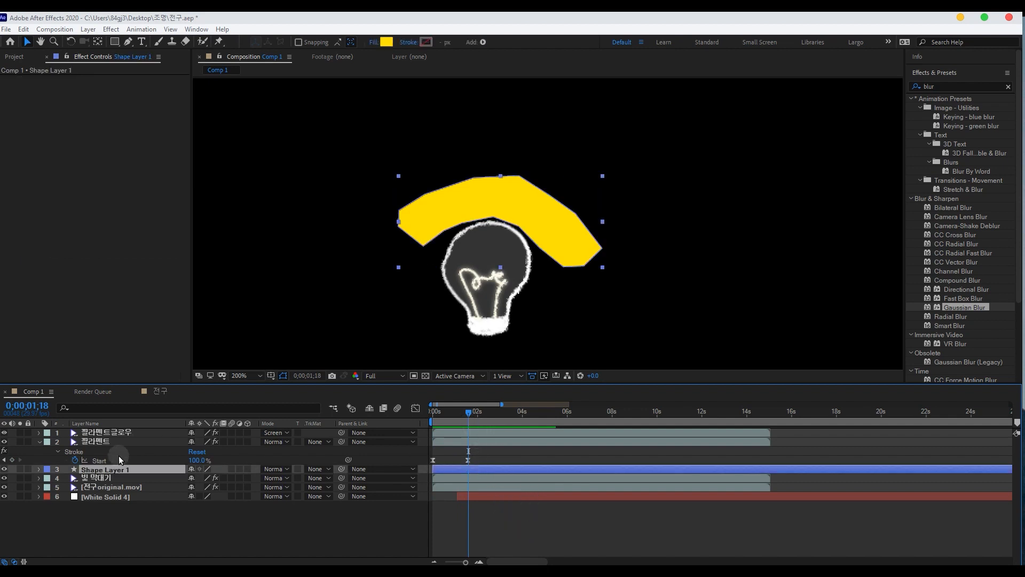
key("p")
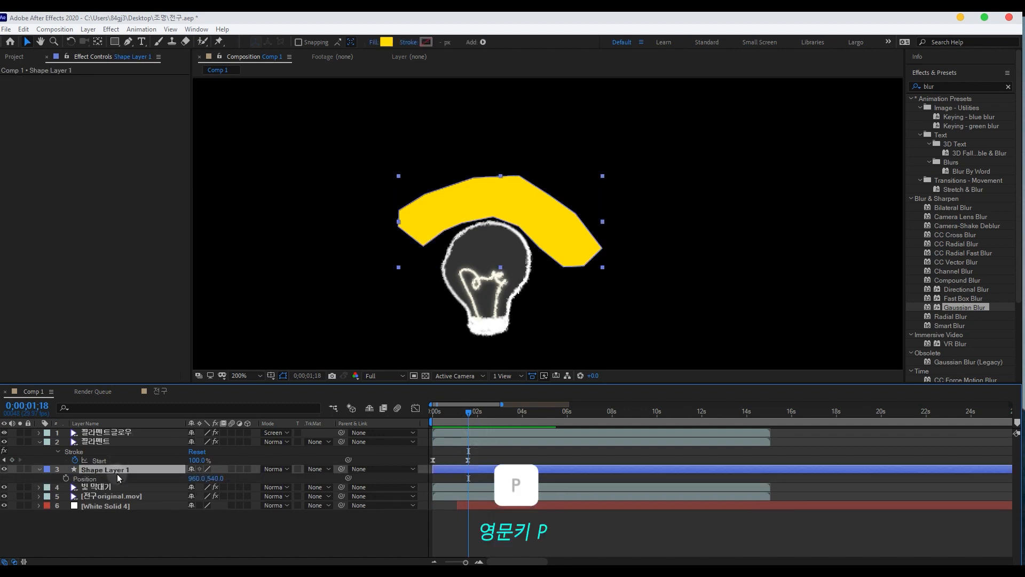
left_click(89, 479)
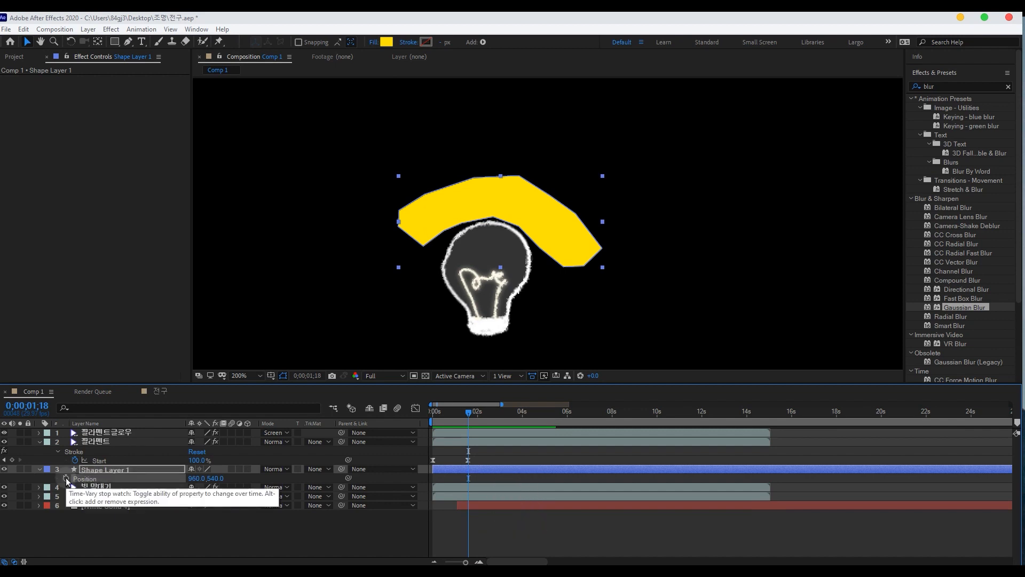
left_click(66, 477)
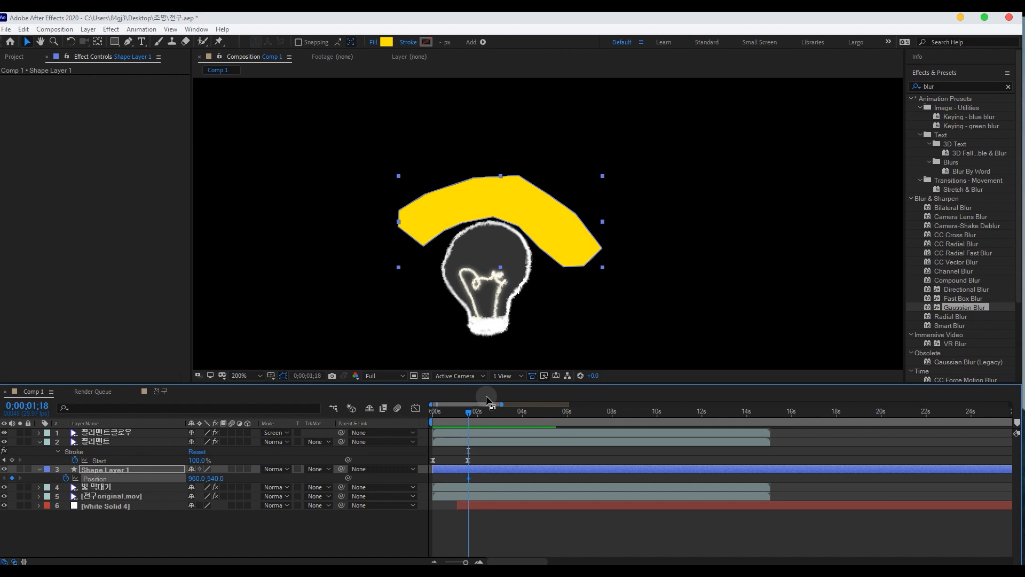
Give Shape Layer 1 an earlier starting Position keyframe, and move the shape above the rays to 970.0, 505.5 at 0;00;01;18.
left_click_drag(468, 412, 448, 417)
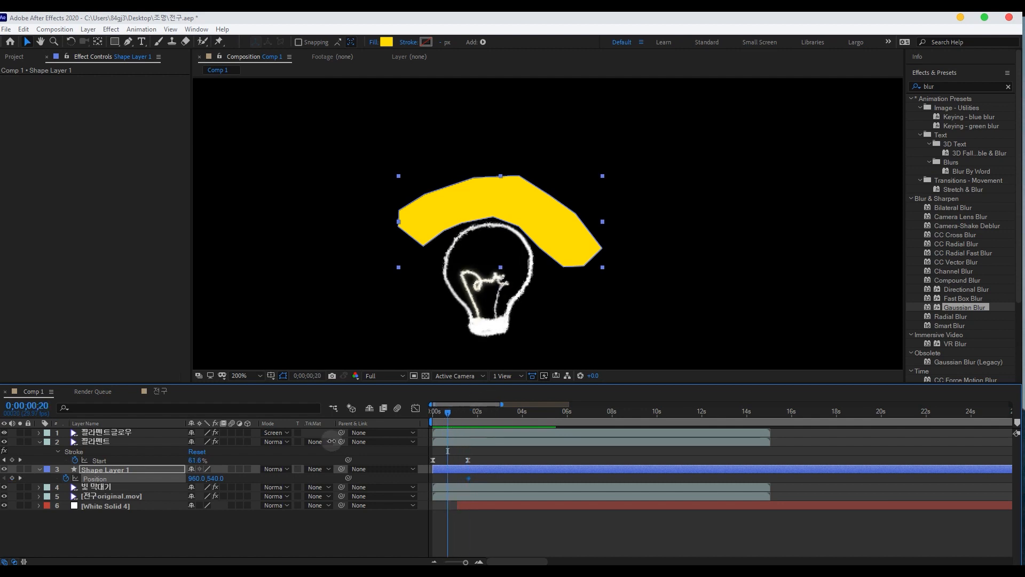
left_click(451, 479)
left_click(20, 475)
left_click(21, 478)
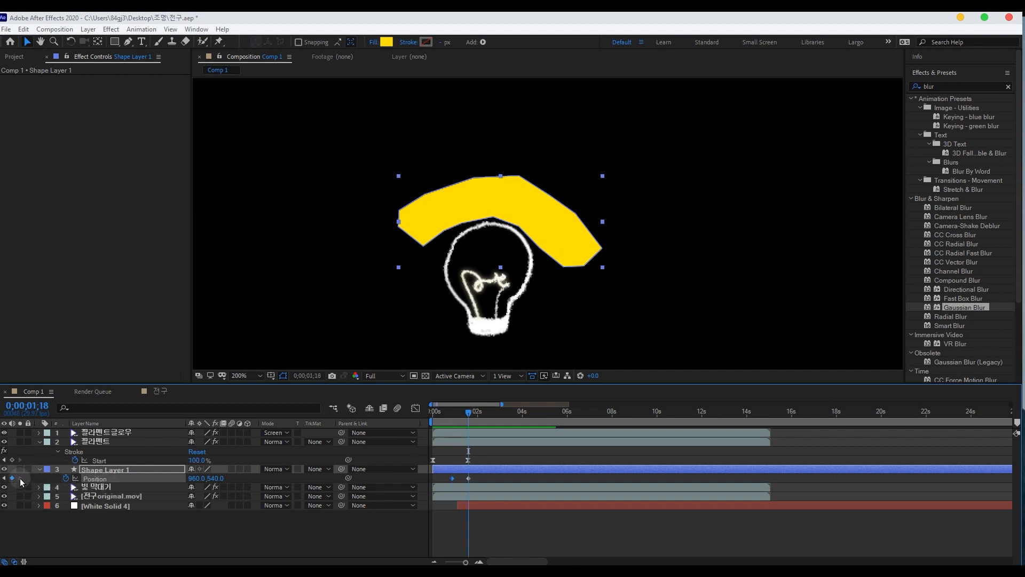
left_click_drag(535, 217, 551, 183)
mouse_move(470, 415)
left_mouse_down()
mouse_move(450, 415)
mouse_move(473, 417)
left_mouse_up()
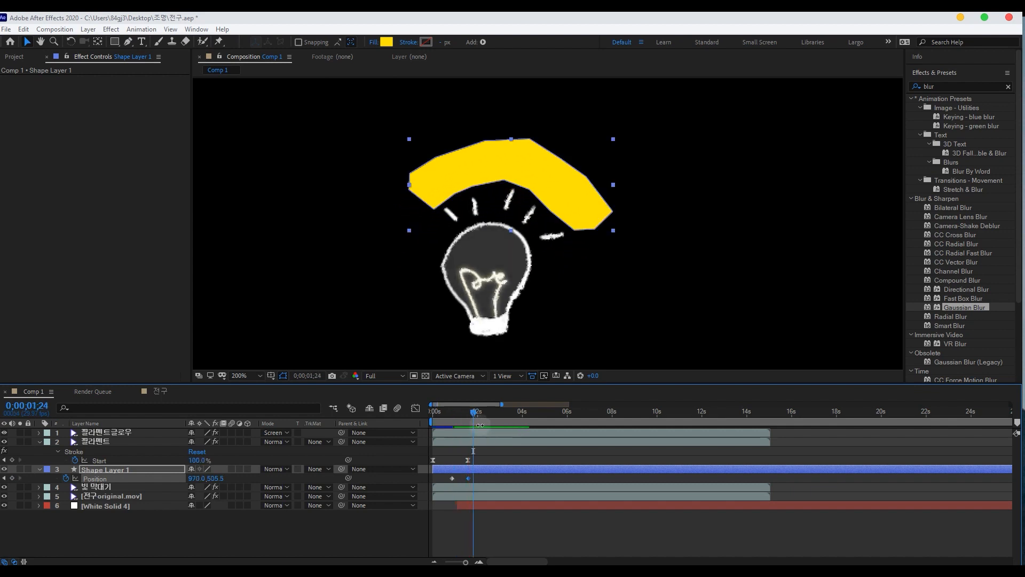
Apply Easy Ease to both Position keyframes of Shape Layer 1.
mouse_move(481, 475)
left_mouse_down()
mouse_move(441, 479)
mouse_move(462, 481)
left_mouse_up()
key("F9")
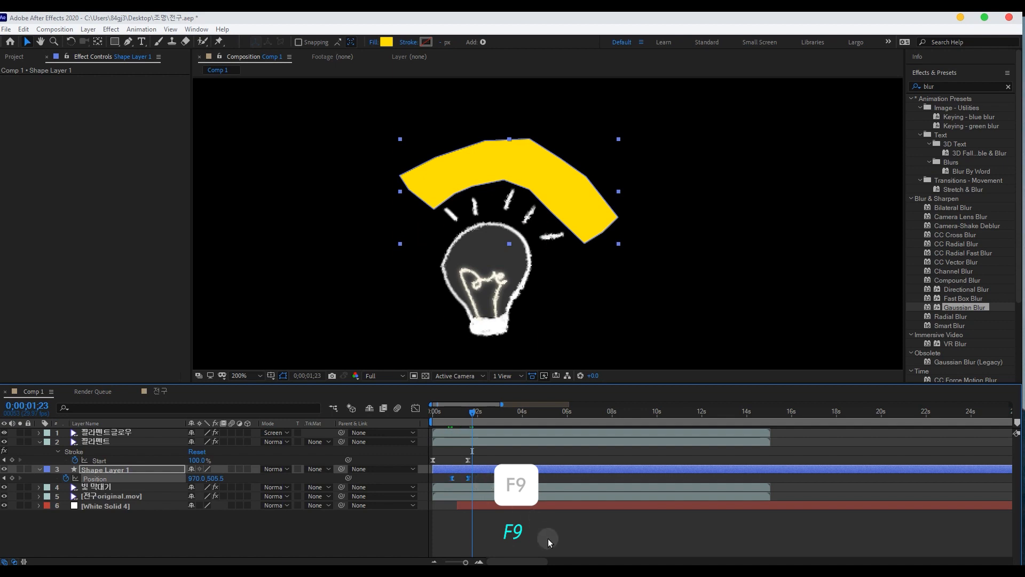
left_click(547, 536)
Set the 빛 막대기 layer's track matte to Alpha Inverted Matte "Shape Layer 1" and check that the Modes column is enabled.
left_click(482, 487)
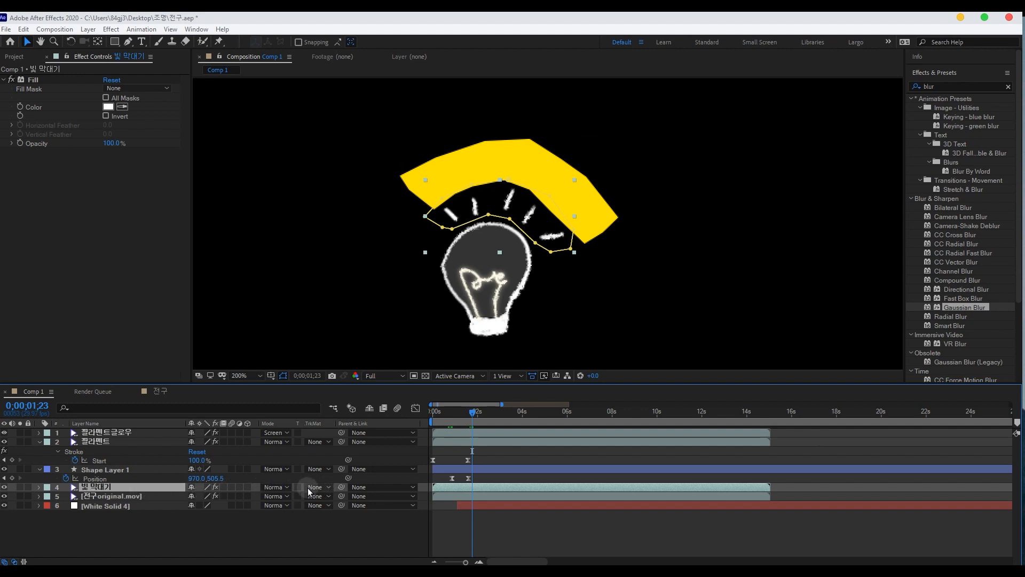
left_click(318, 488)
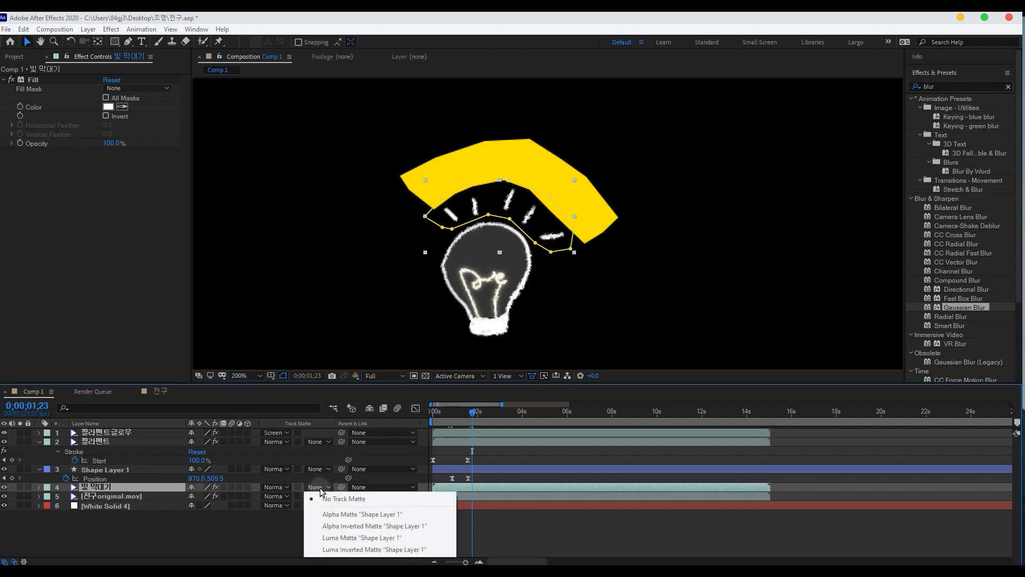
left_click(347, 527)
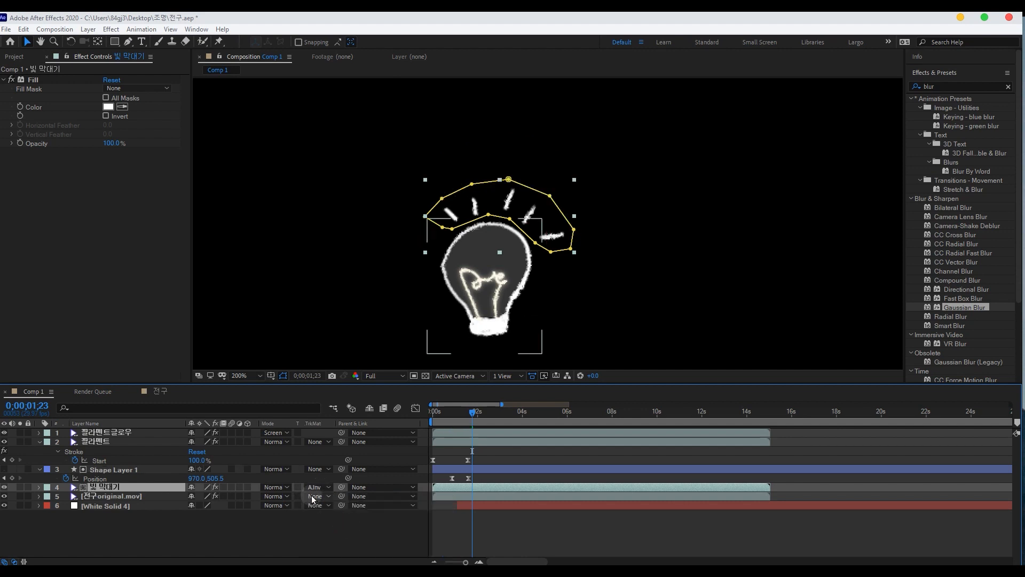
right_click(277, 424)
mouse_move(293, 460)
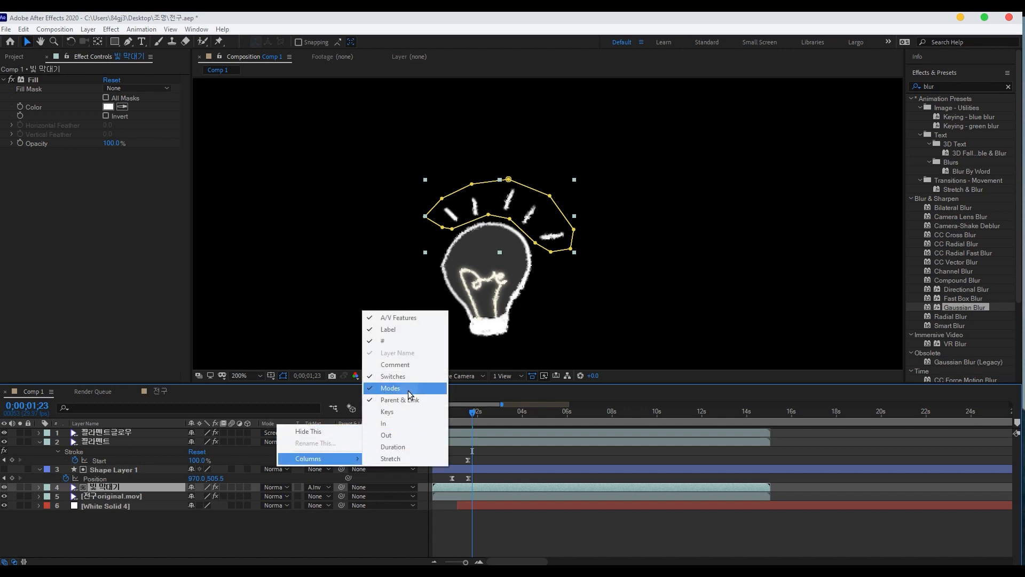
left_click(351, 511)
Preview the matte revealing the light rays above the bulb.
left_click(448, 416)
mouse_move(447, 416)
left_mouse_down()
mouse_move(468, 419)
mouse_move(445, 422)
left_mouse_up()
key("space")
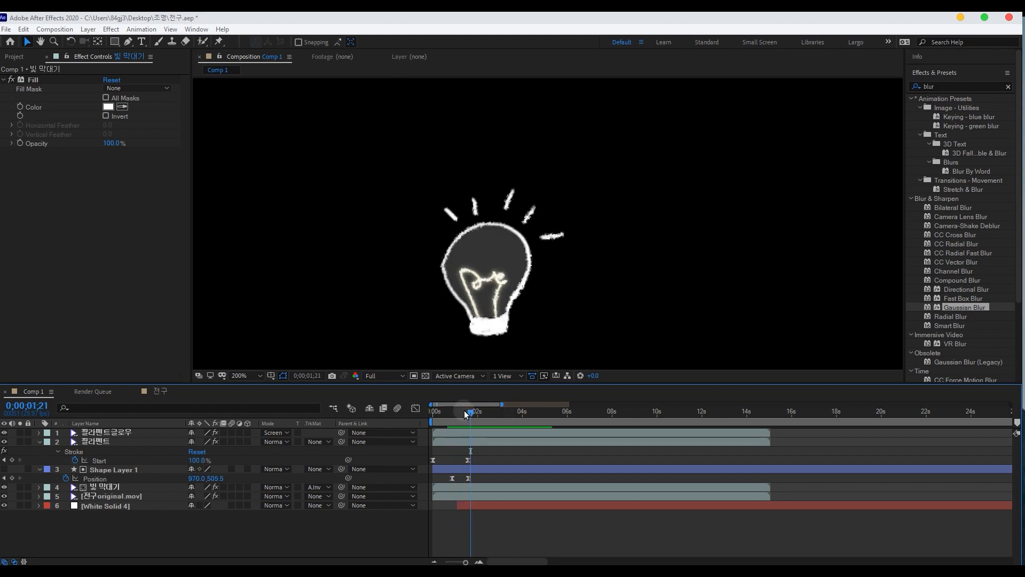
Apply Gaussian Blur to Shape Layer 1 with a Blurriness of 7.6, using a frame where the rays are partly revealed.
left_click_drag(468, 412, 459, 418)
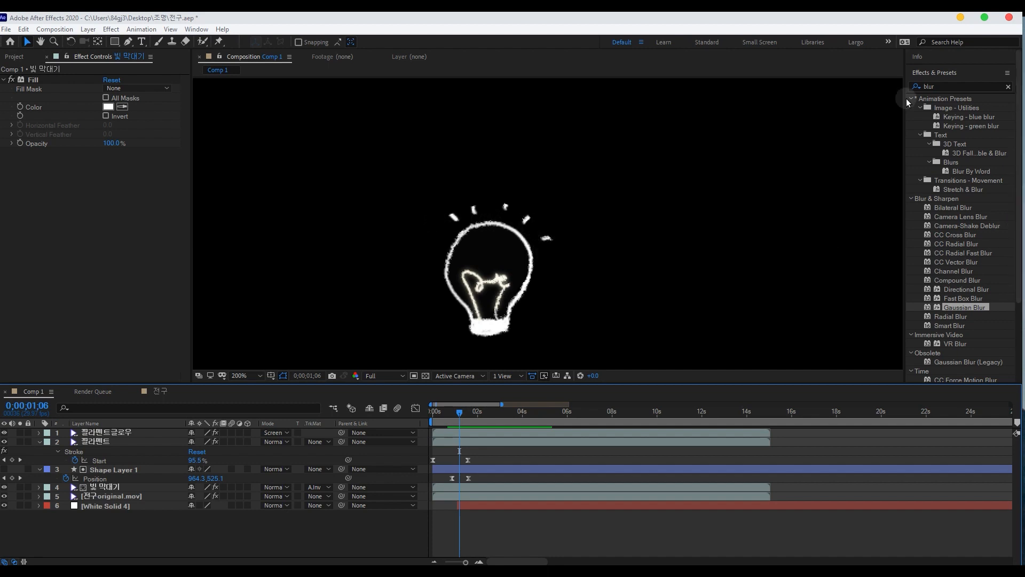
left_click_drag(959, 307, 500, 471)
left_click_drag(108, 89, 144, 89)
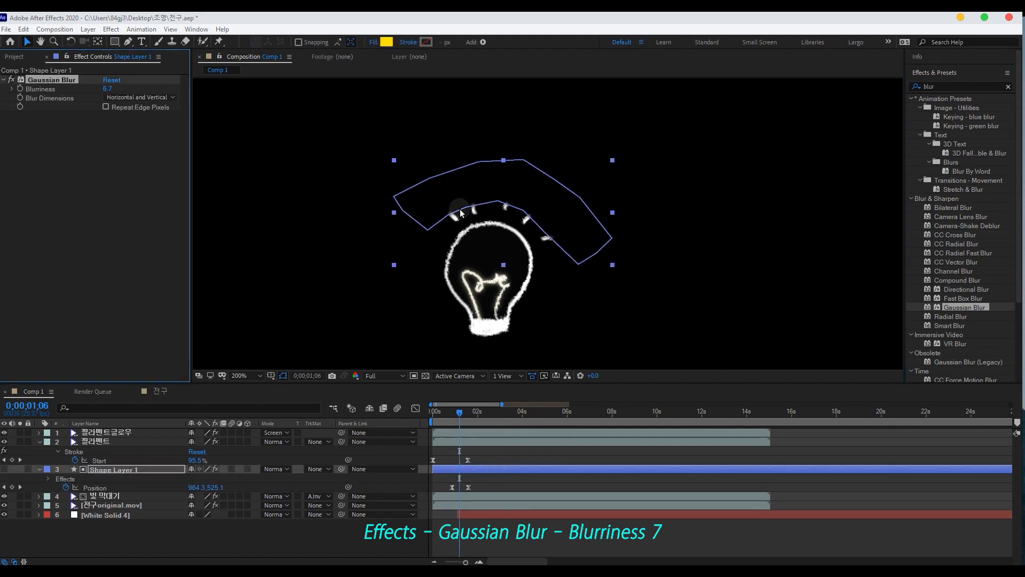
left_click(578, 286)
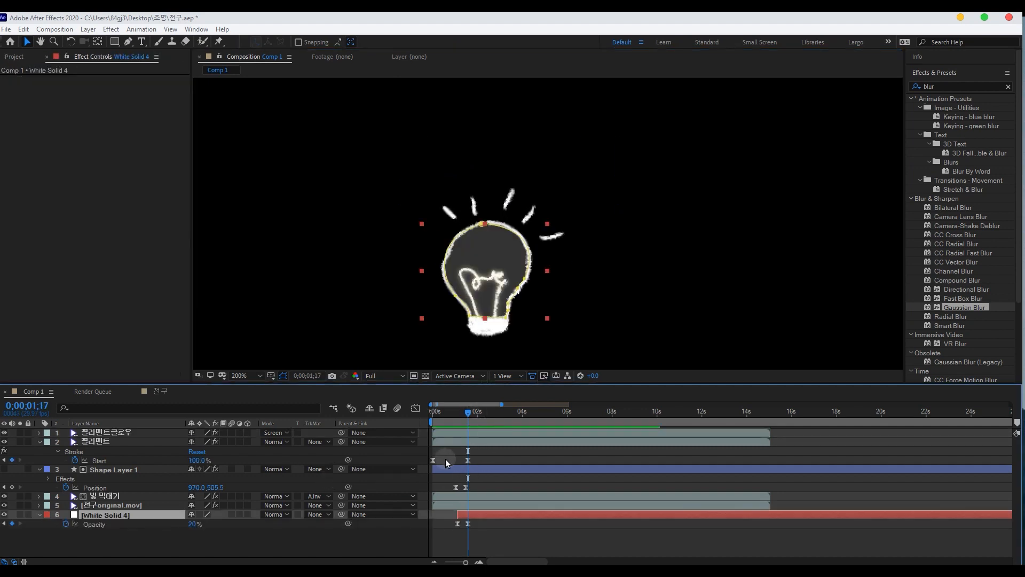
Preview from the start and retime Shape Layer 1's Position keyframes to start at 0;00;01;08 and end at 0;00;01;17.
left_click_drag(466, 413, 433, 414)
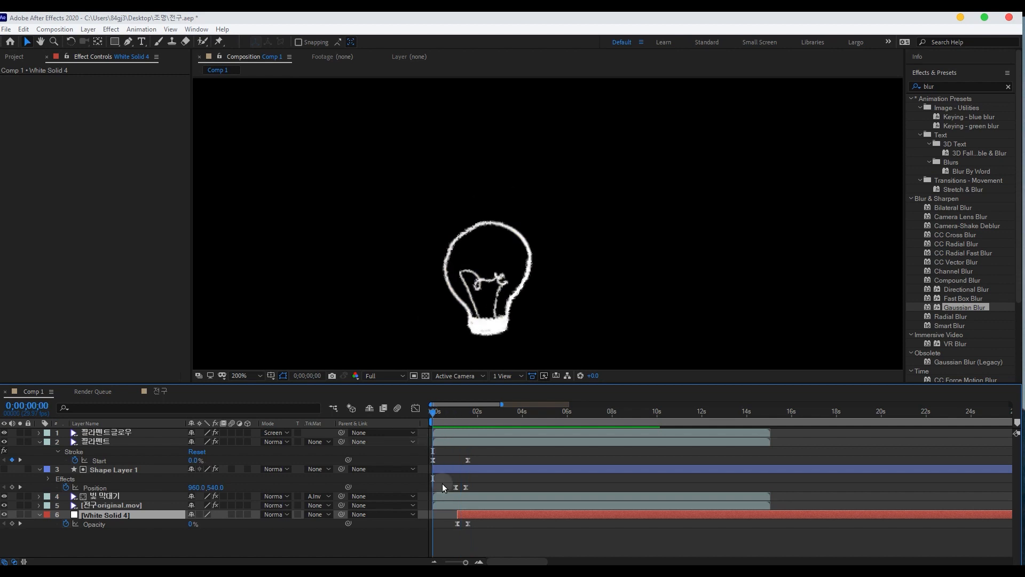
key("space")
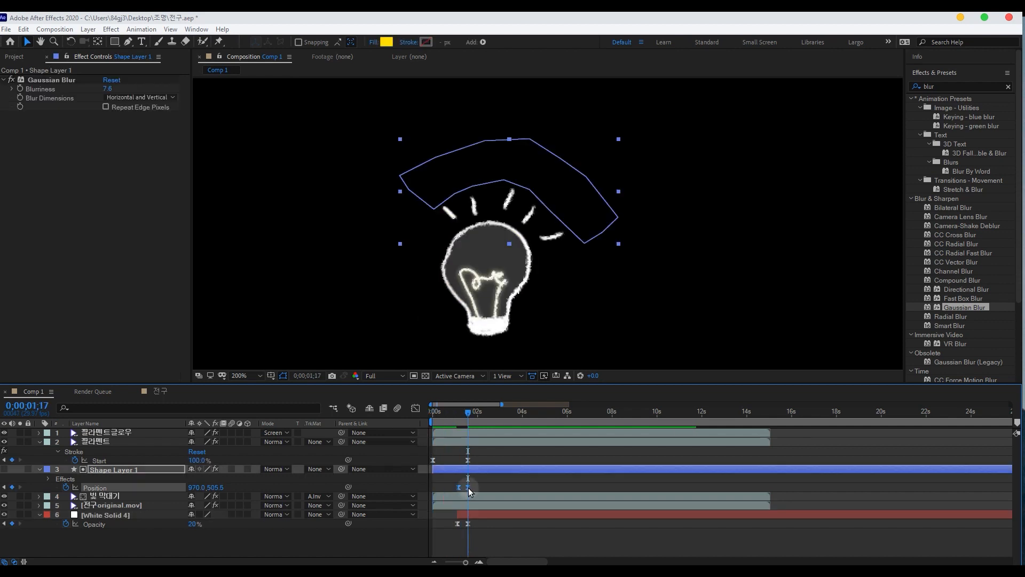
left_click(455, 488)
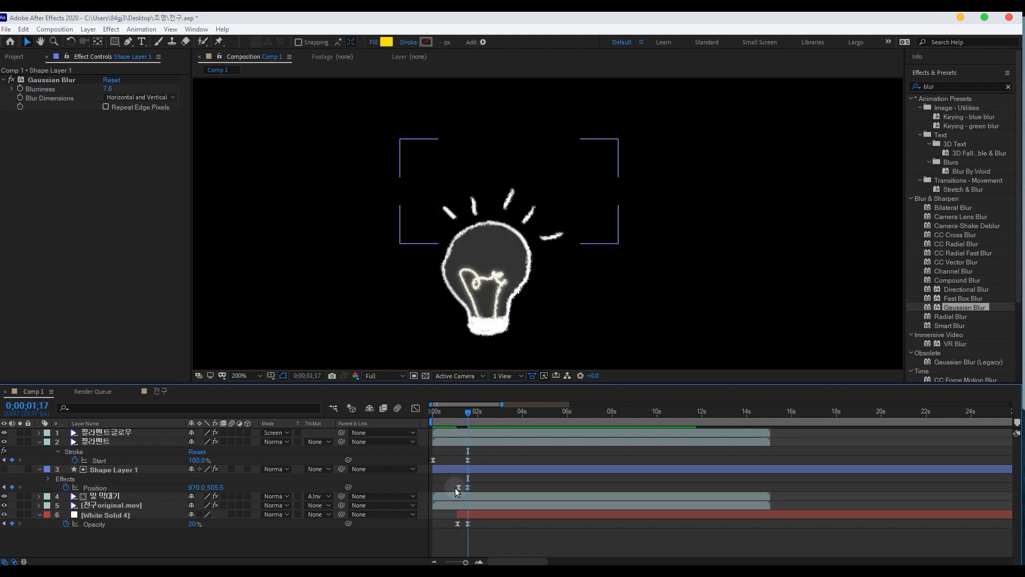
left_click(459, 488)
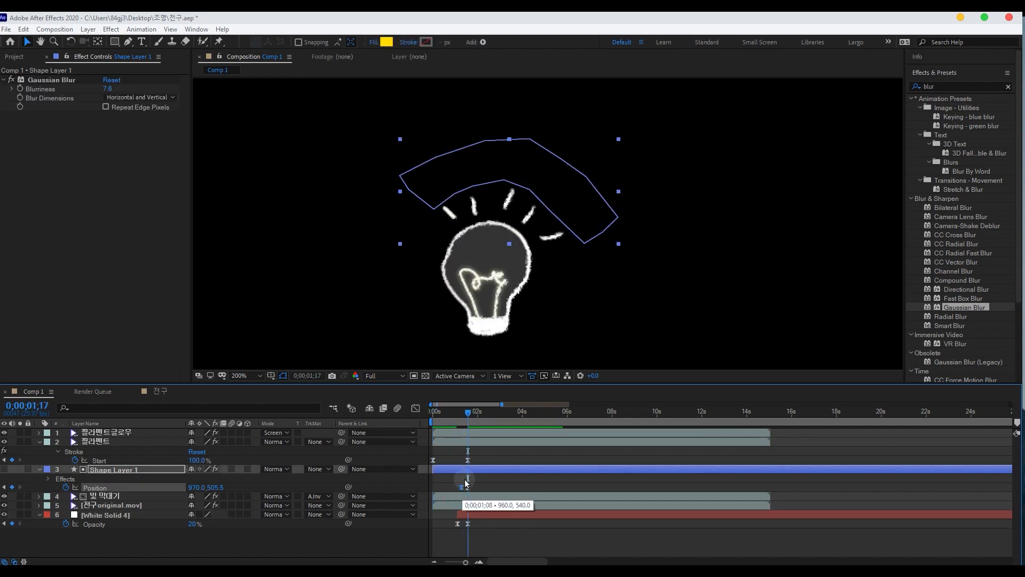
Preview the retimed light-ray reveal from the start of the composition.
left_click_drag(469, 413, 424, 427)
key("space")
key("space")
Reshape the speed graph of Shape Layer 1's two Position keyframes with longer ease handles, giving a steep peak midway between them.
left_click(480, 486)
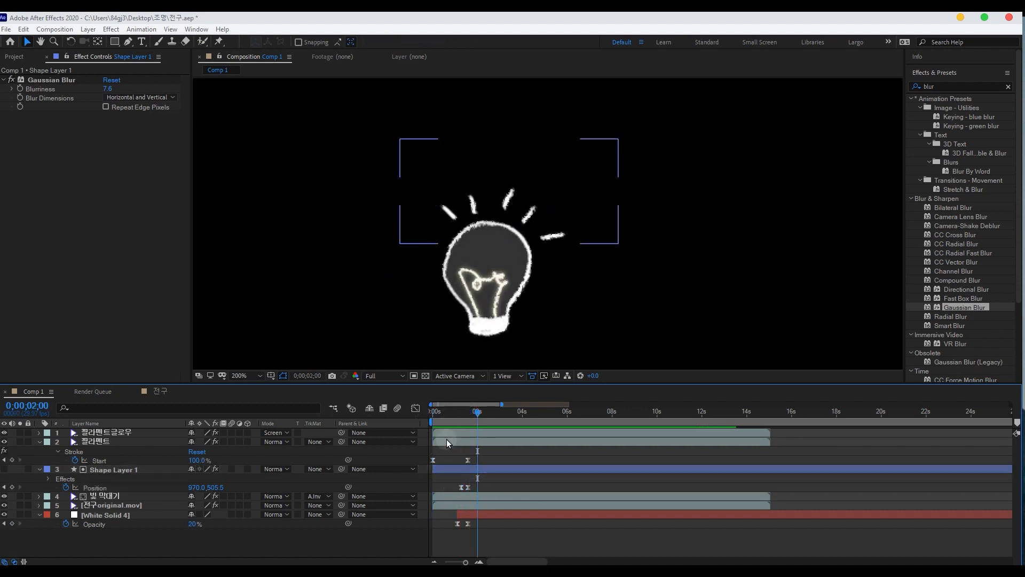
left_click_drag(478, 484, 447, 487)
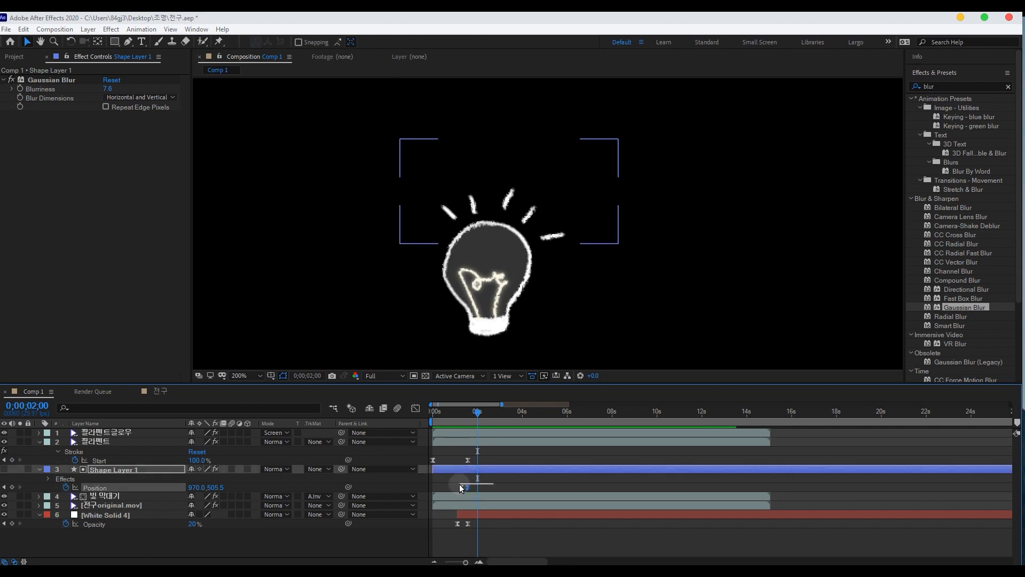
left_click(415, 409)
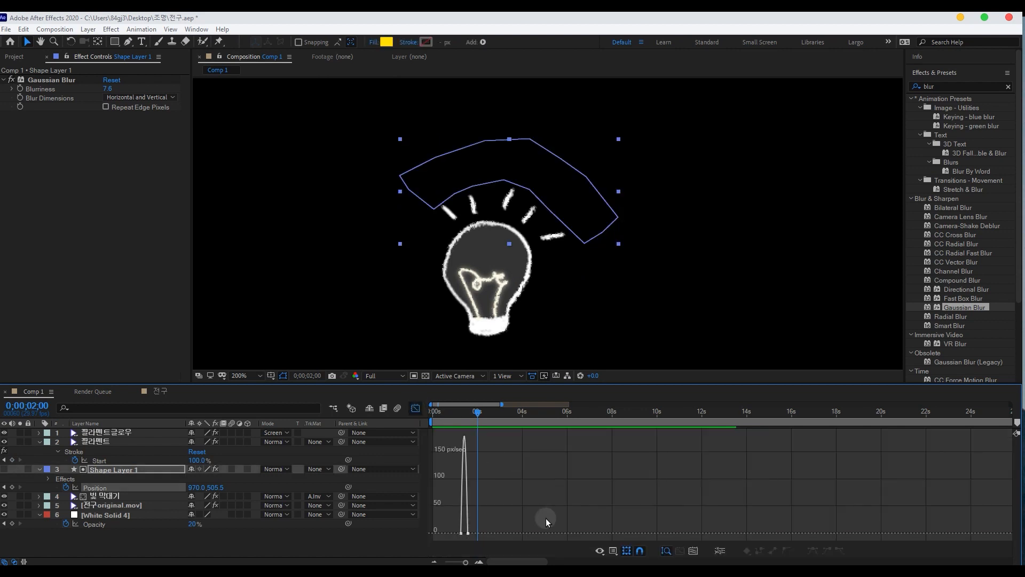
left_click_drag(477, 412, 462, 423)
key("equal")
key("equal")
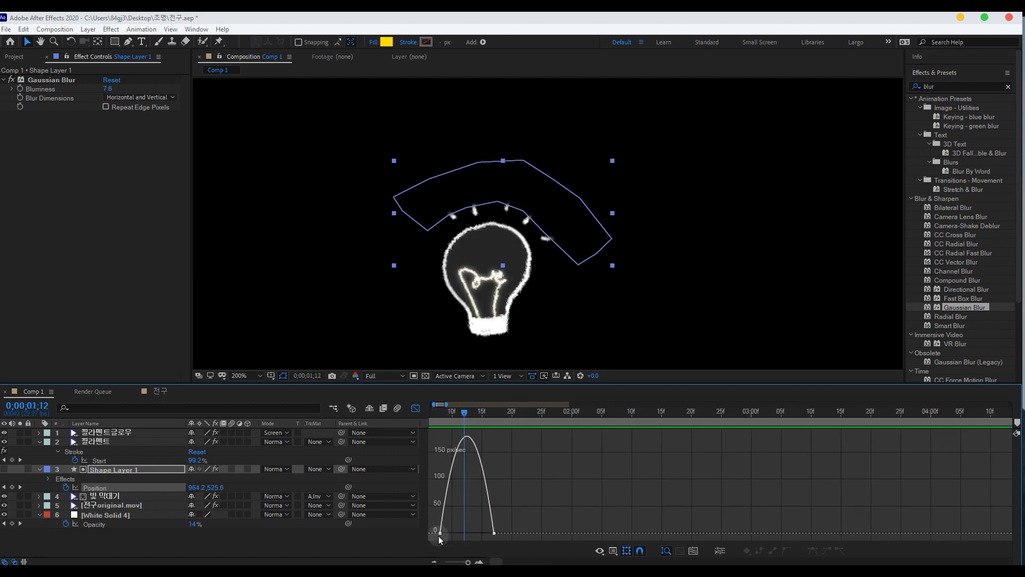
left_click(440, 533)
mouse_move(449, 534)
left_mouse_down()
mouse_move(477, 537)
mouse_move(458, 534)
left_mouse_up()
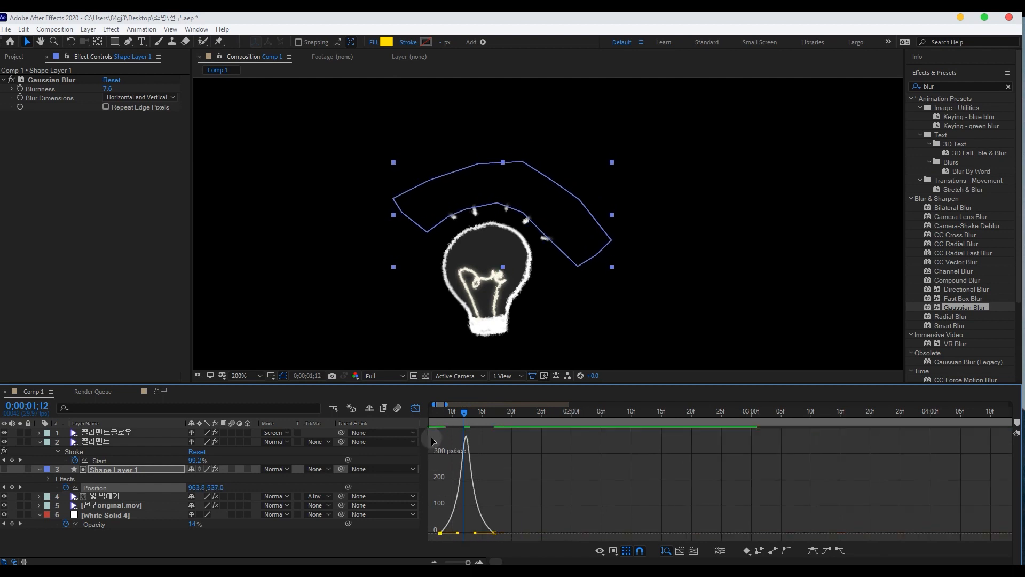
left_click(414, 407)
Preview the eased light-ray reveal from the start and examine the bulb within the whole composition.
left_click_drag(452, 412, 419, 436)
key("minus")
key("minus")
key("space")
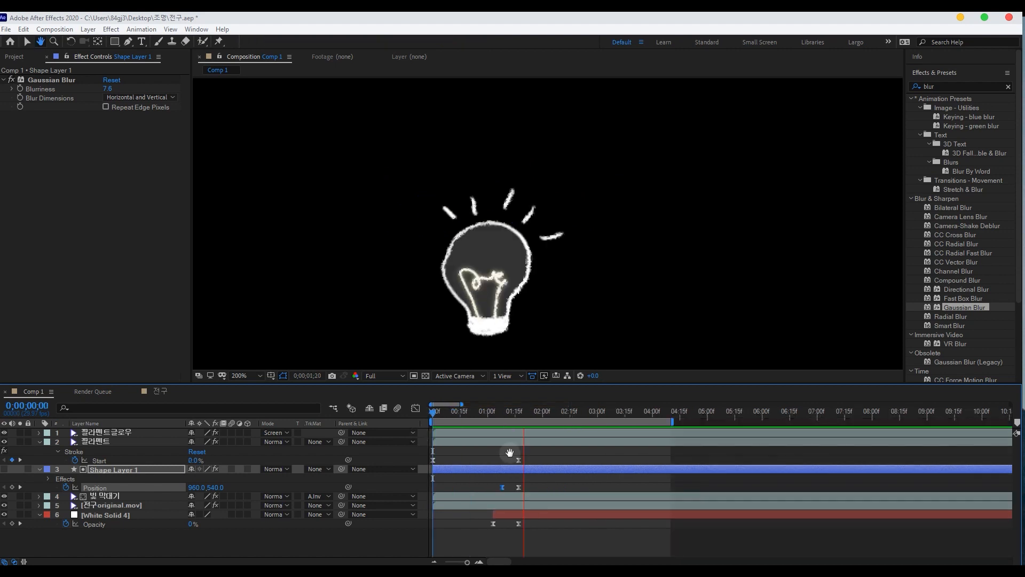
key("space")
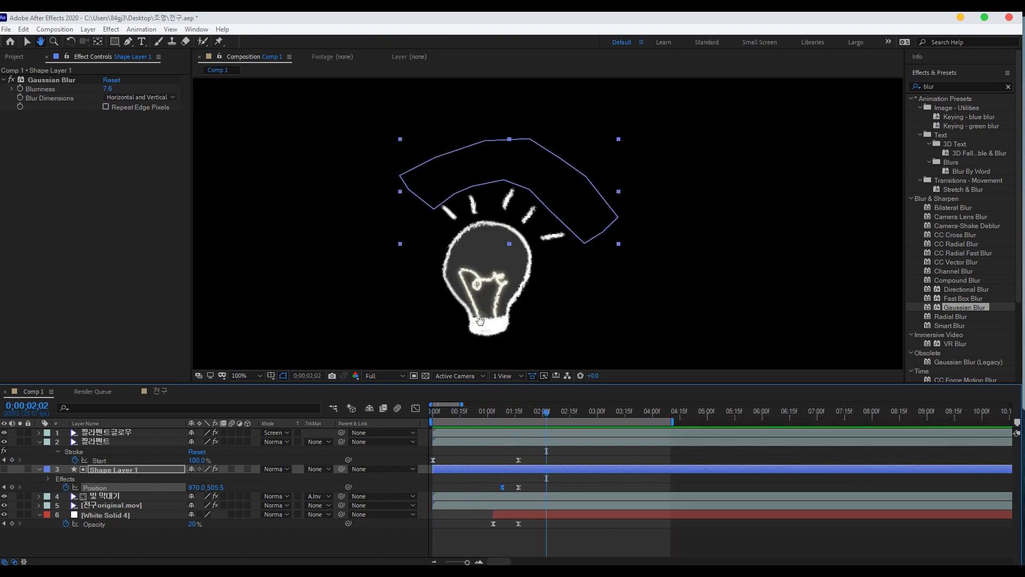
scroll(485, 323, "down", 1)
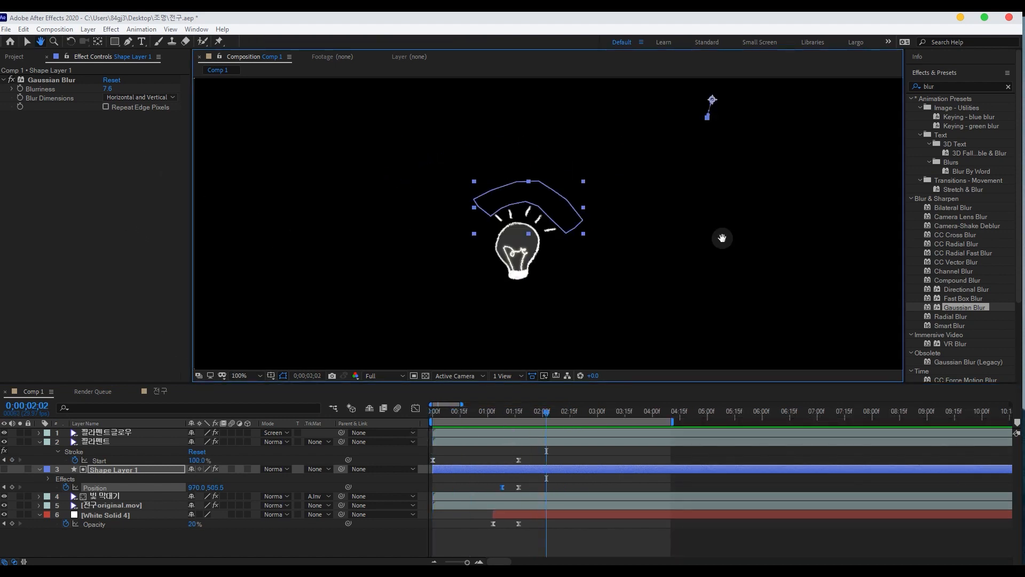
scroll(620, 194, "down", 1)
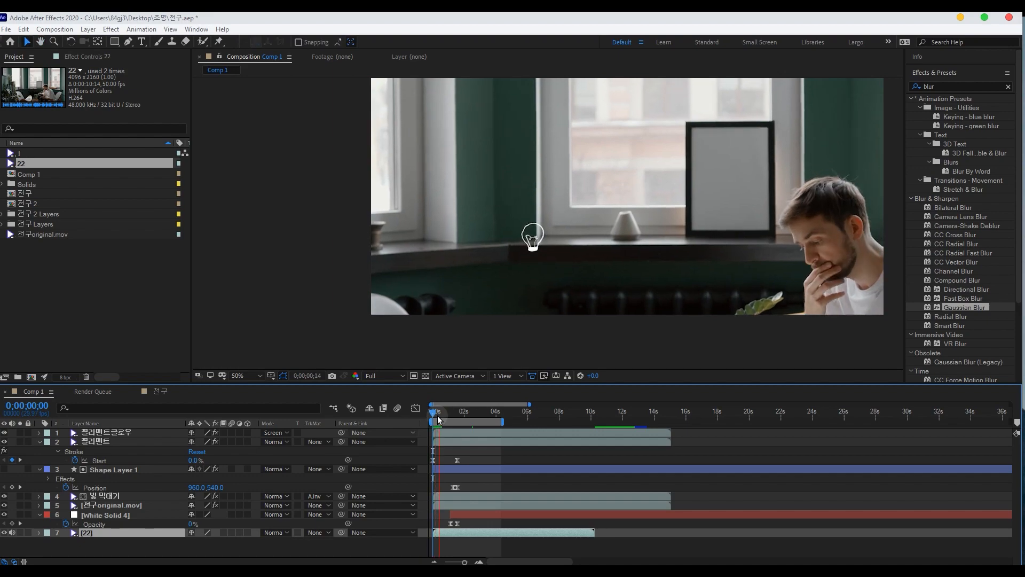